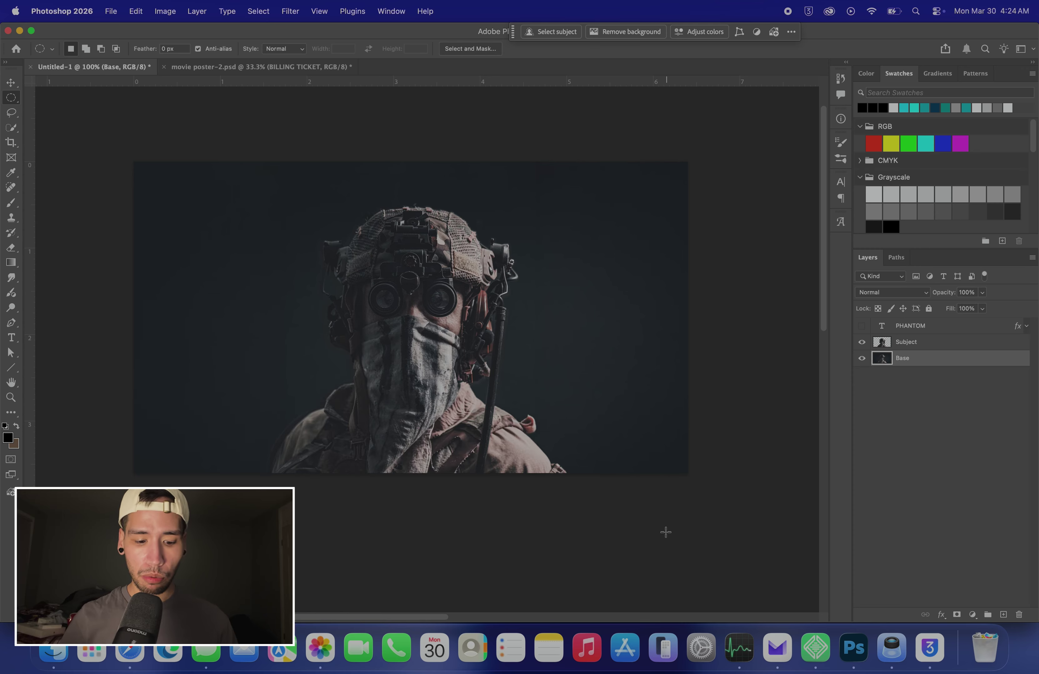
Step: Draw an elliptical marquee selection over the helmet's left side and the goggles on the Base layer
key(super+equal)
key(super+minus)
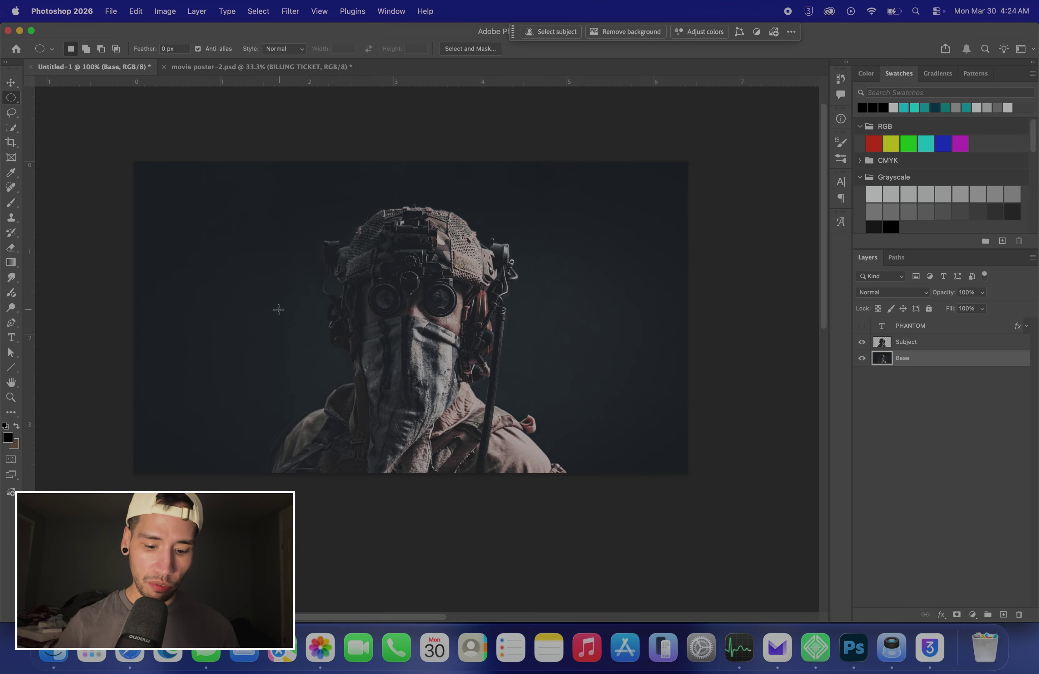
drag(281, 227, 299, 236)
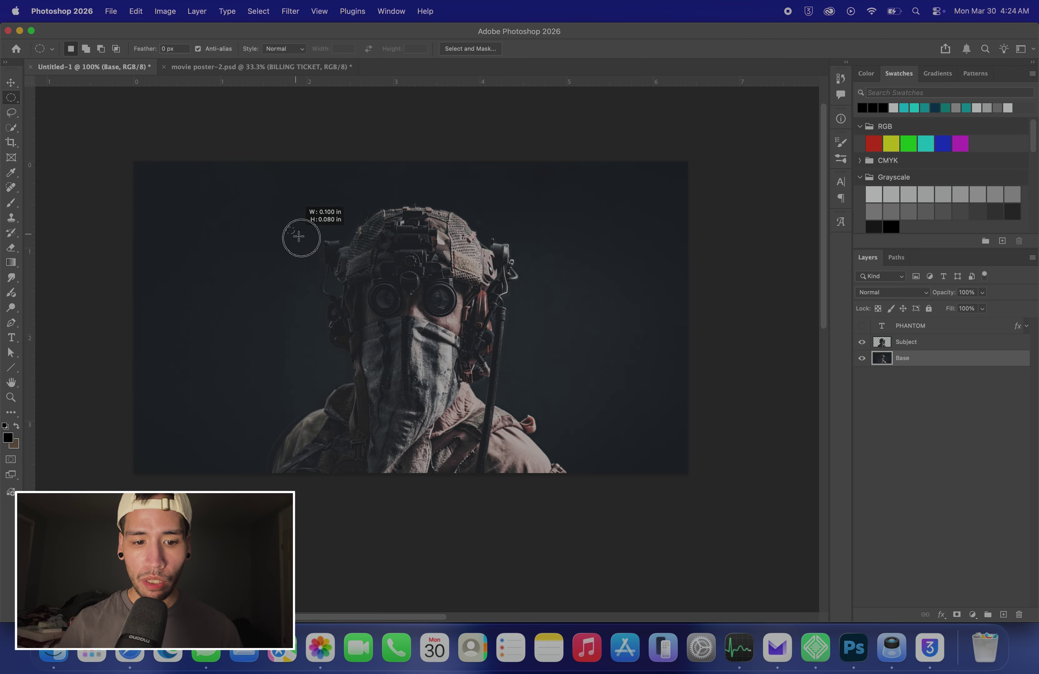
drag(452, 306, 451, 302)
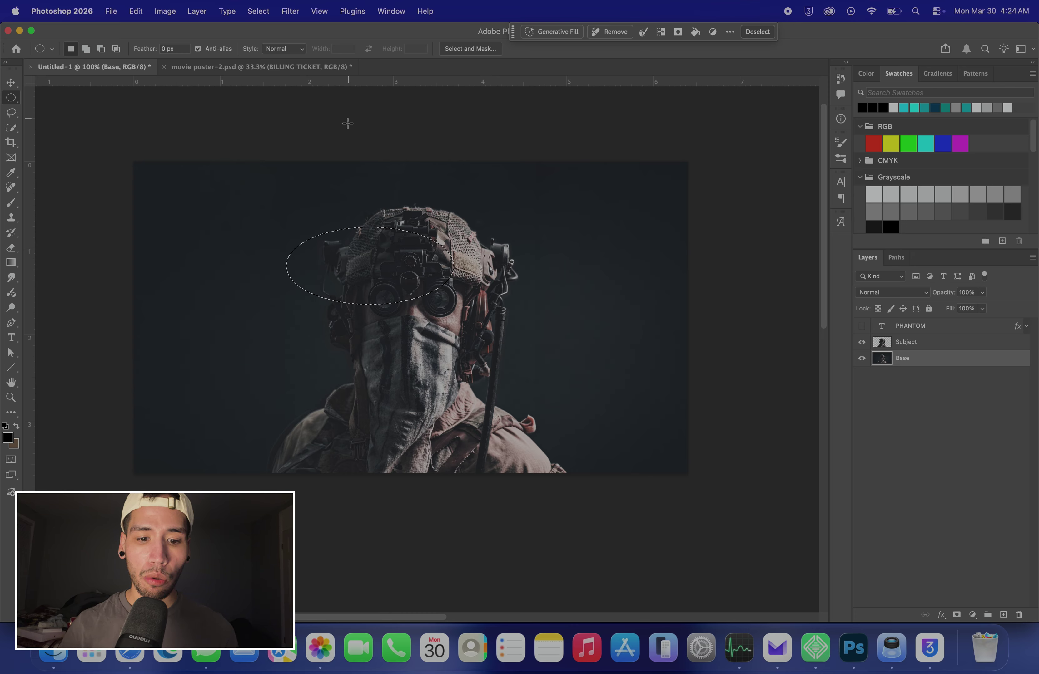
Step: Try moving the elliptical selection's contents on the Base layer, undo the move, and clear the selection
key(v)
drag(374, 265, 433, 286)
key(super+z)
click(556, 274)
click(658, 365)
super+click(383, 330)
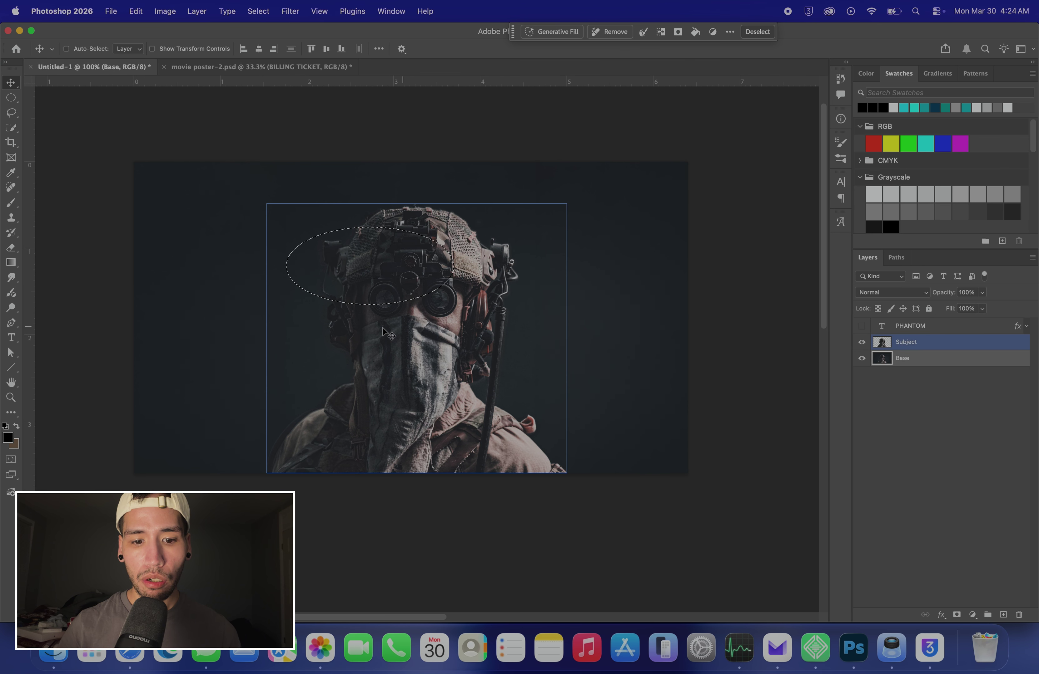
click(871, 391)
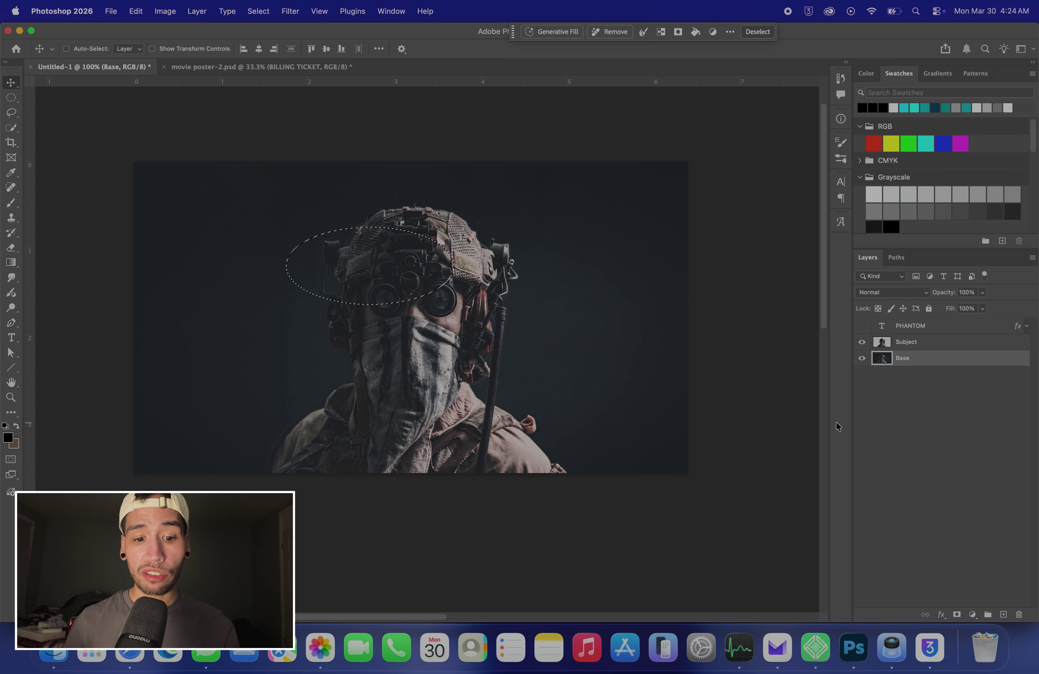
key(super+d)
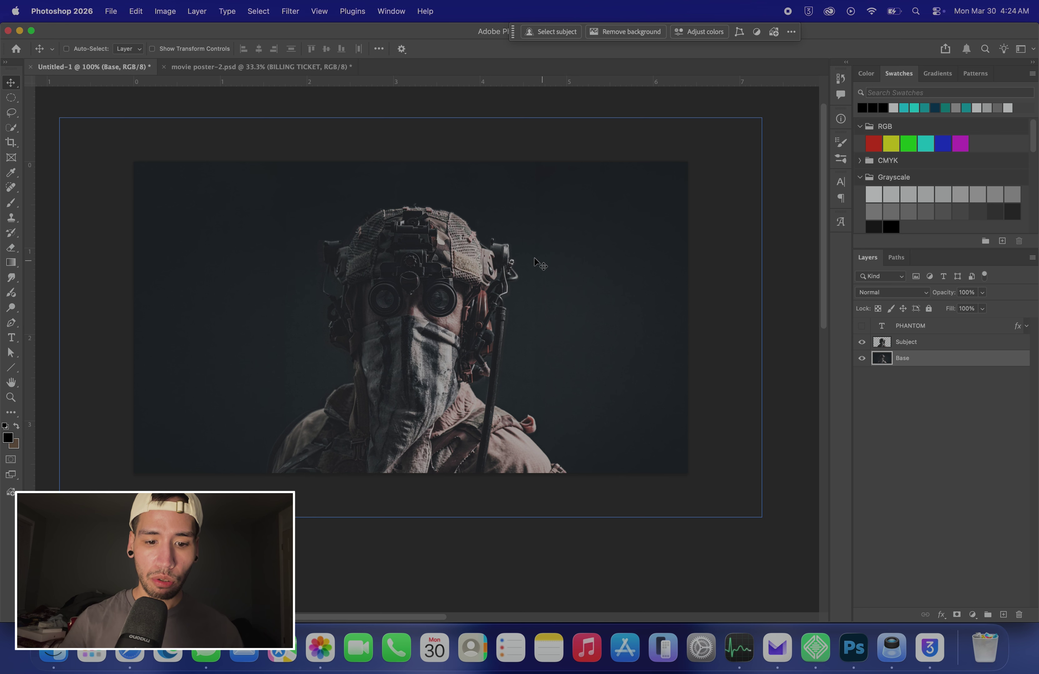
Step: Draw a rectangular marquee selection around the soldier's face, from the lower helmet down to the bandanna
click(11, 98)
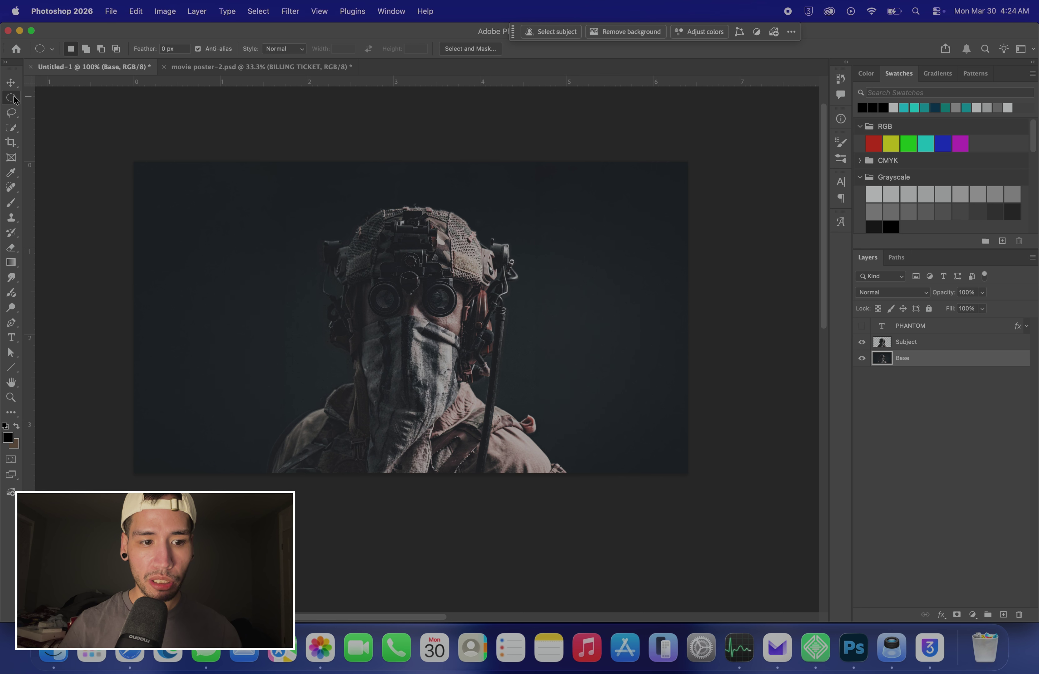
click(52, 49)
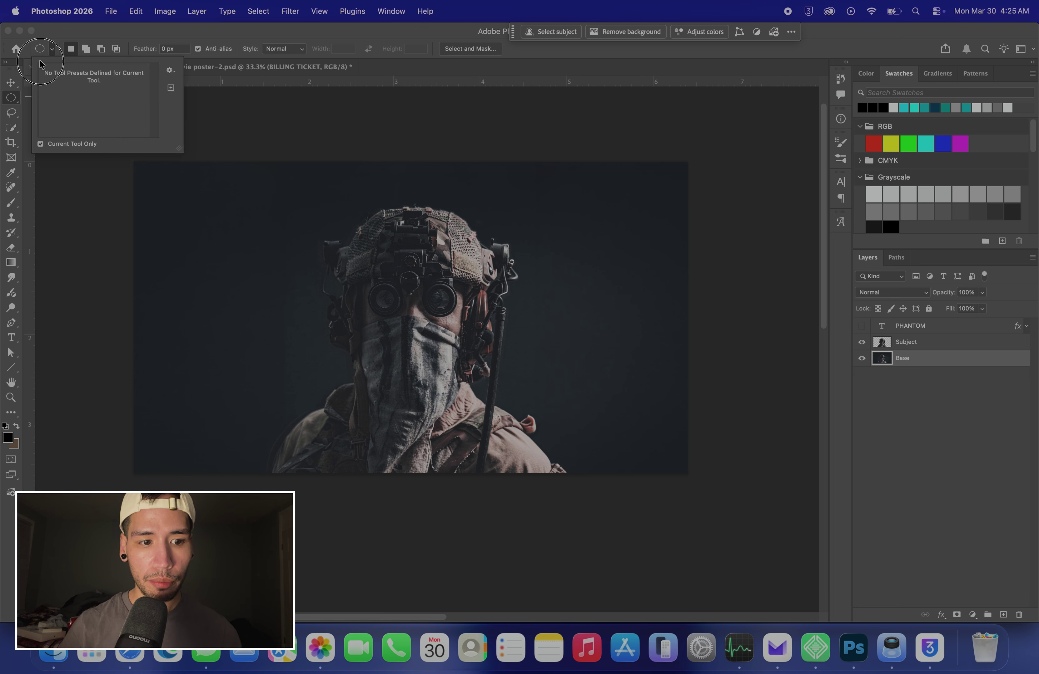
right_click(16, 99)
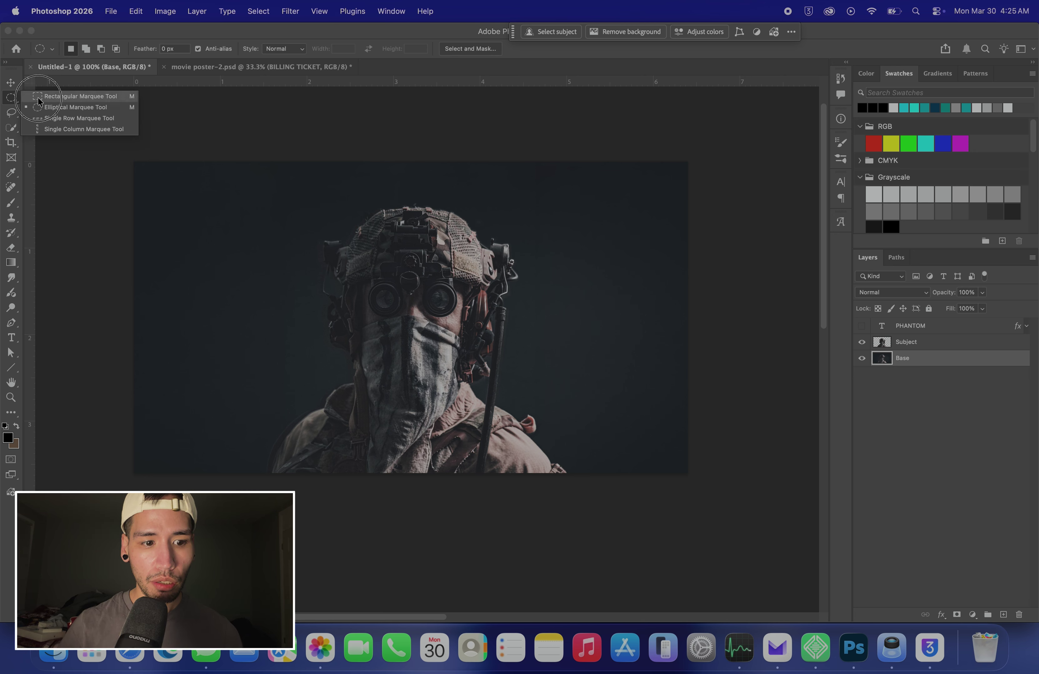
click(65, 95)
drag(328, 240, 553, 370)
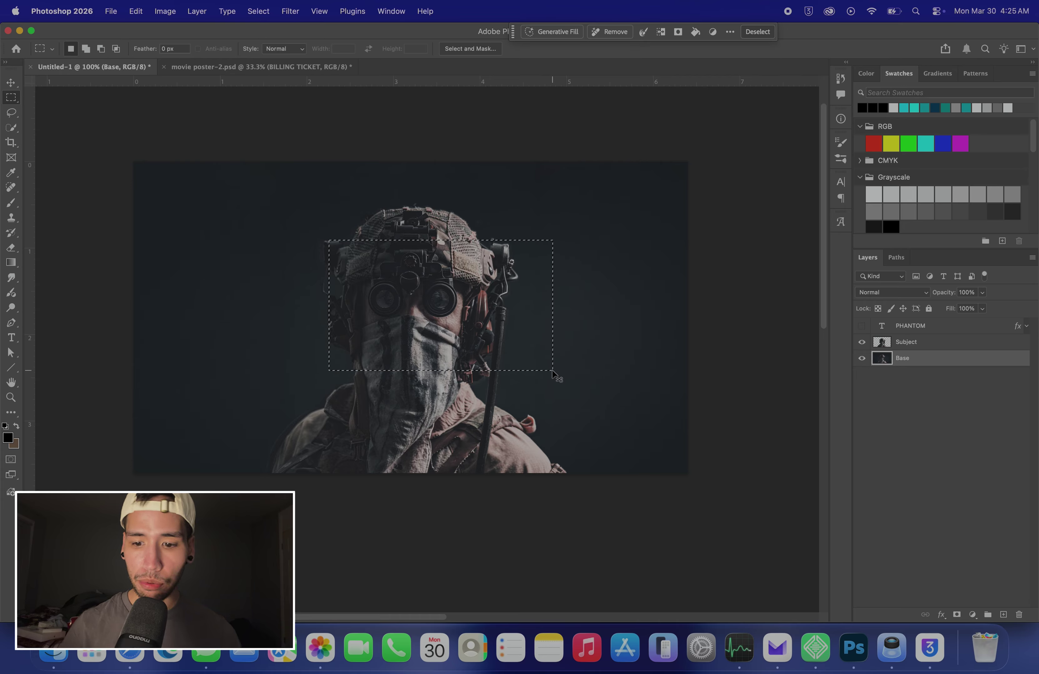
Step: With the Subject and Base layers hidden, try pasting the copied rectangular area as a new layer
click(861, 341)
click(878, 349)
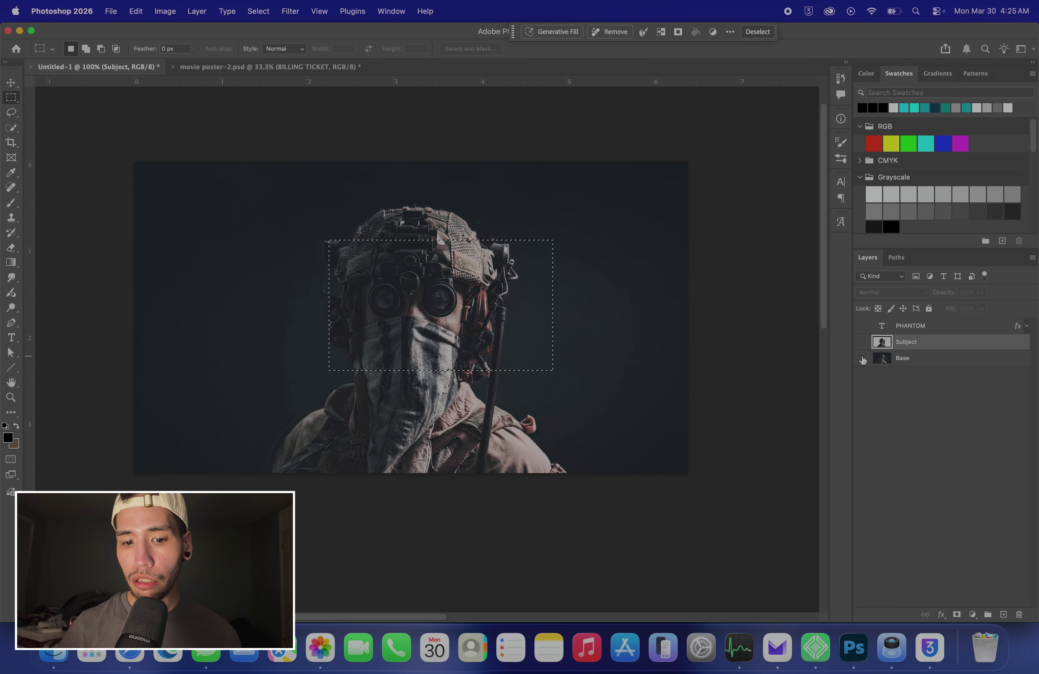
click(861, 358)
key(super+d)
key(super+v)
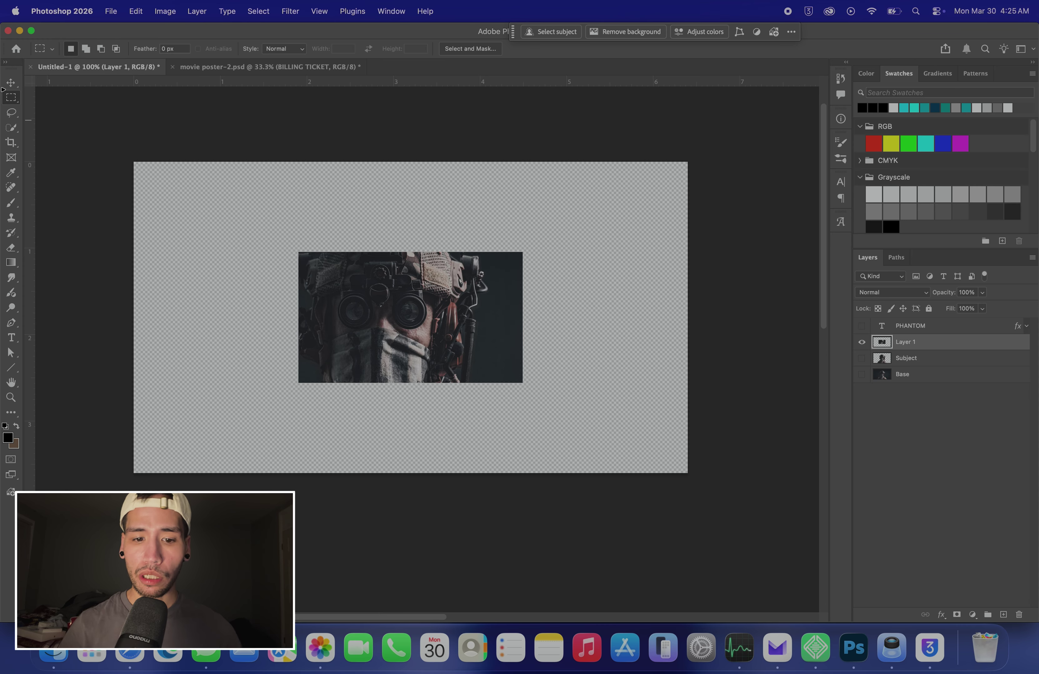
key(super+z)
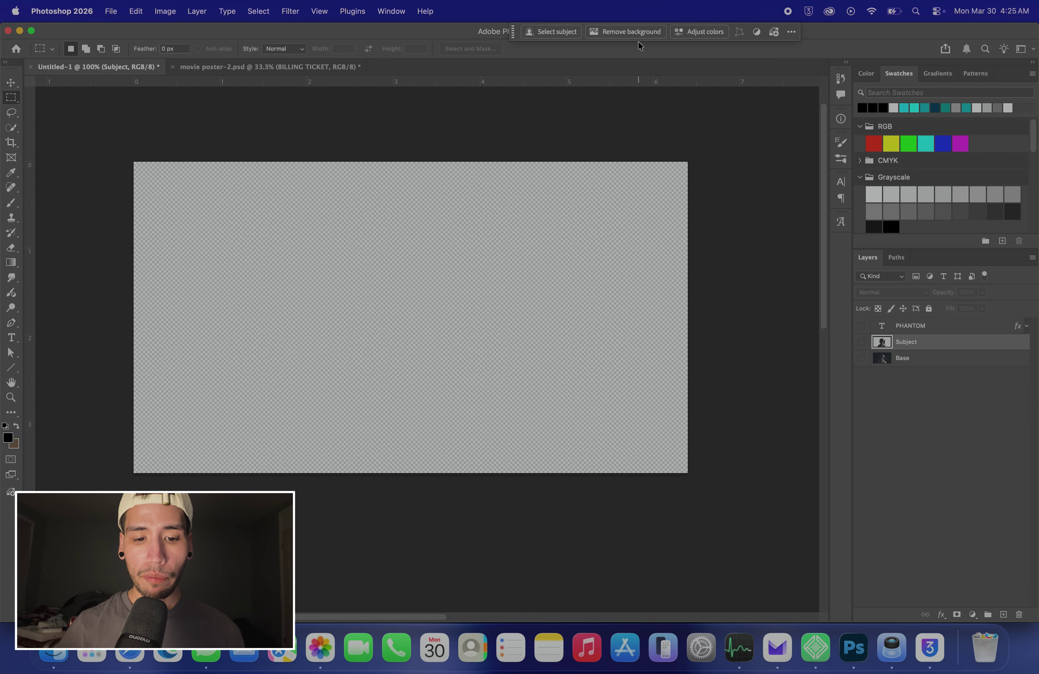
Step: Show only the Subject layer and examine the cut-out edges around the helmet, ear gear, antenna and bandanna up close
click(861, 343)
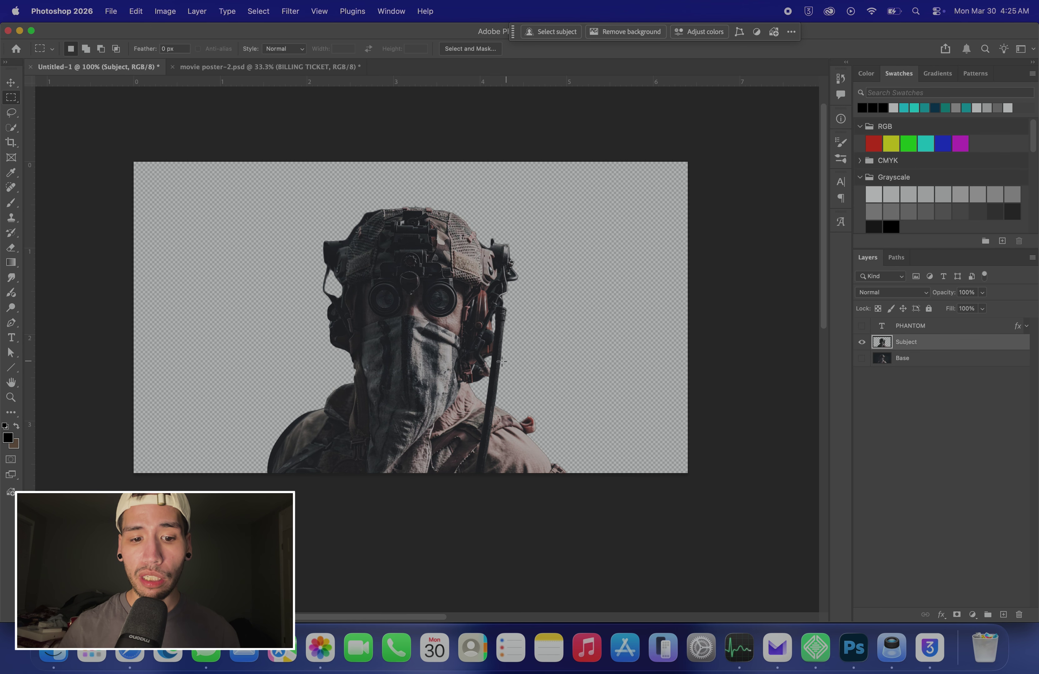
key(super+equal)
key(super+equal)
key(super+equal)
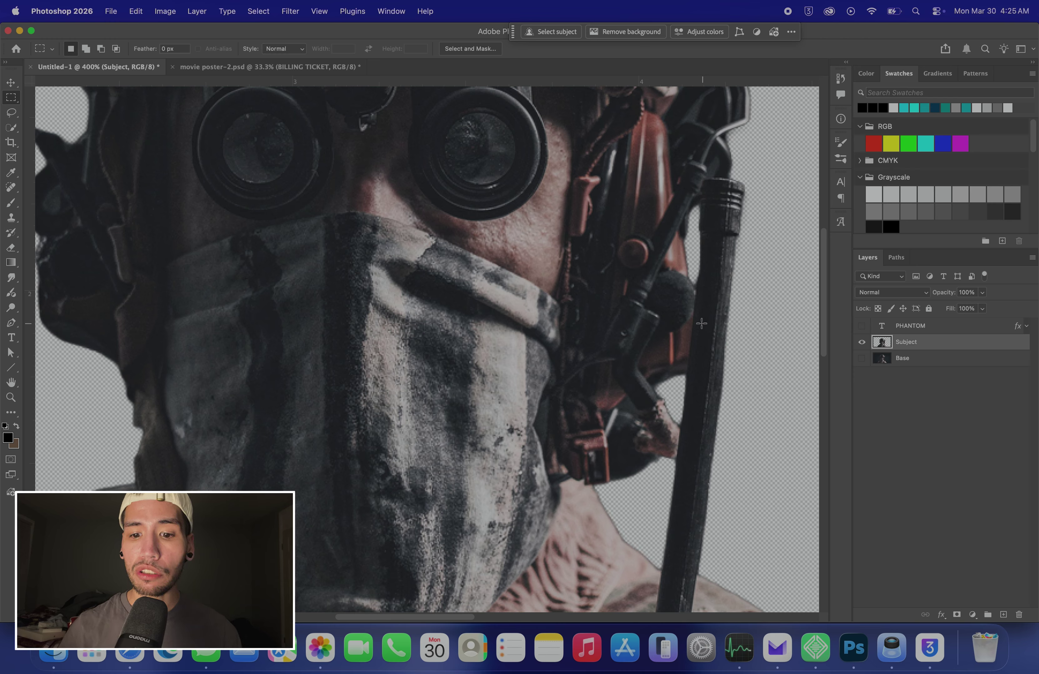
scroll(695, 318, up, 5)
scroll(695, 319, left, 5)
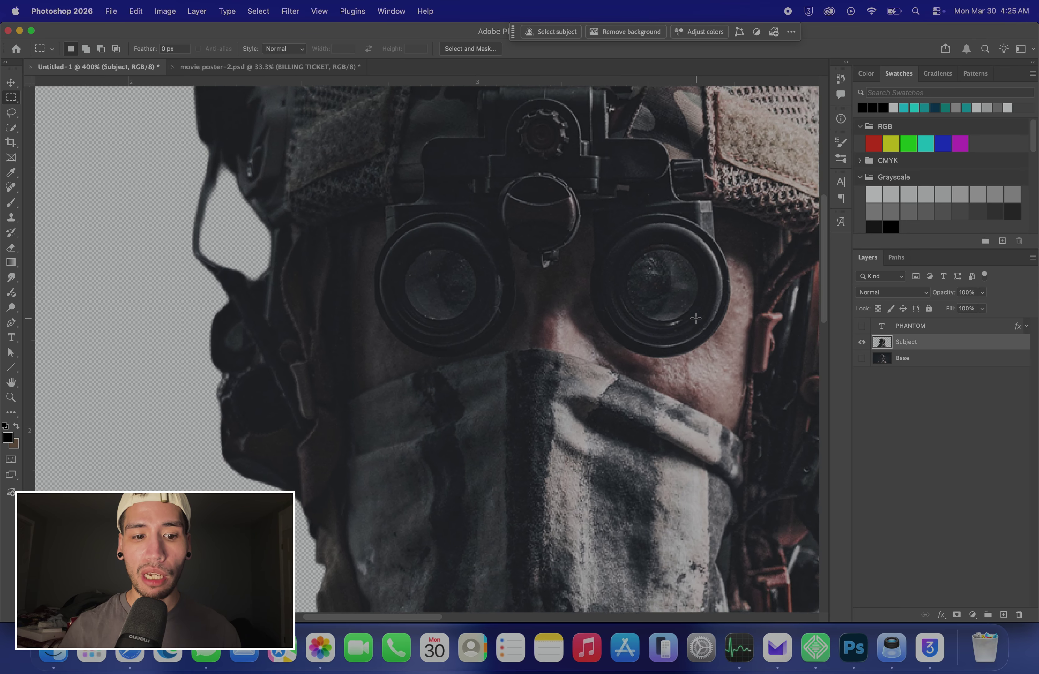
scroll(275, 247, up, 5)
scroll(275, 246, right, 5)
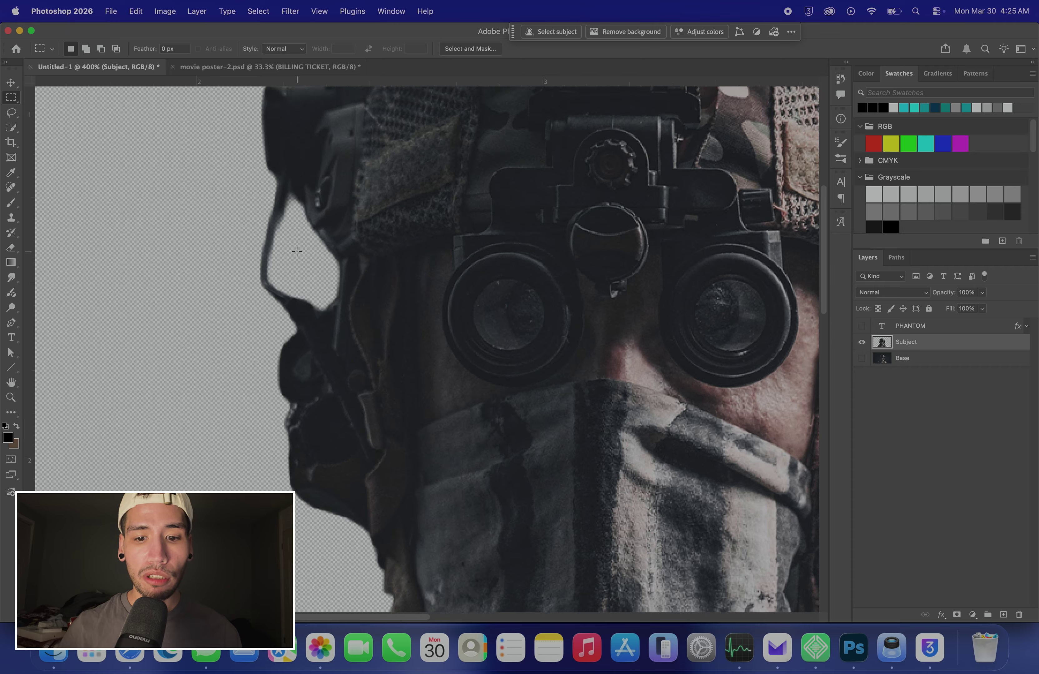
scroll(297, 251, down, 5)
scroll(297, 251, right, 5)
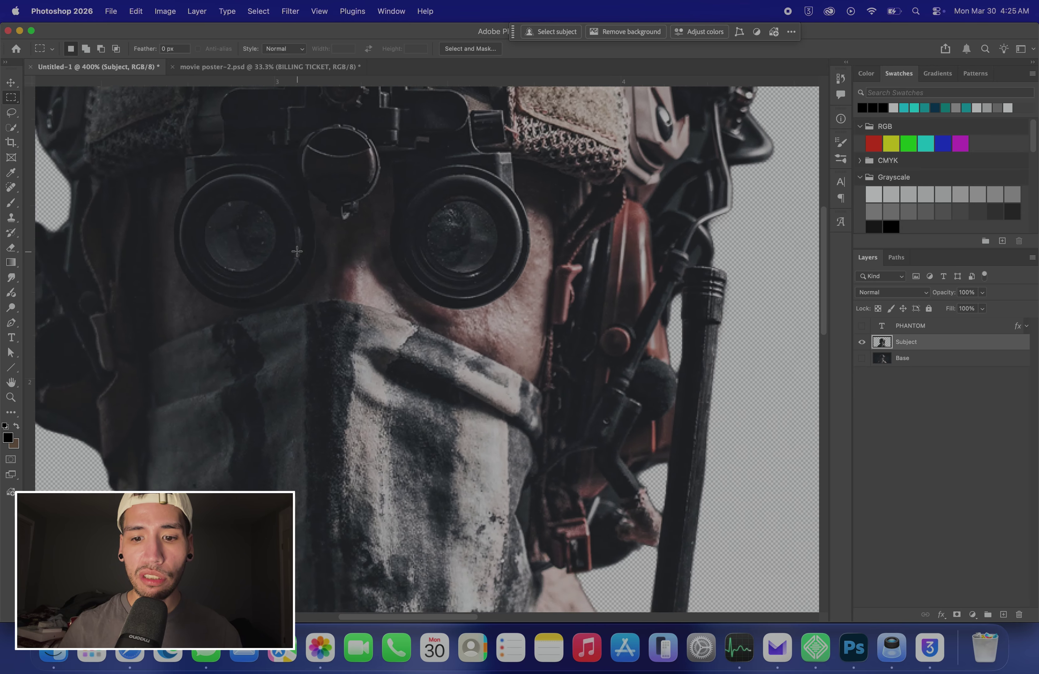
scroll(297, 251, up, 7)
scroll(297, 251, down, 10)
scroll(297, 251, left, 5)
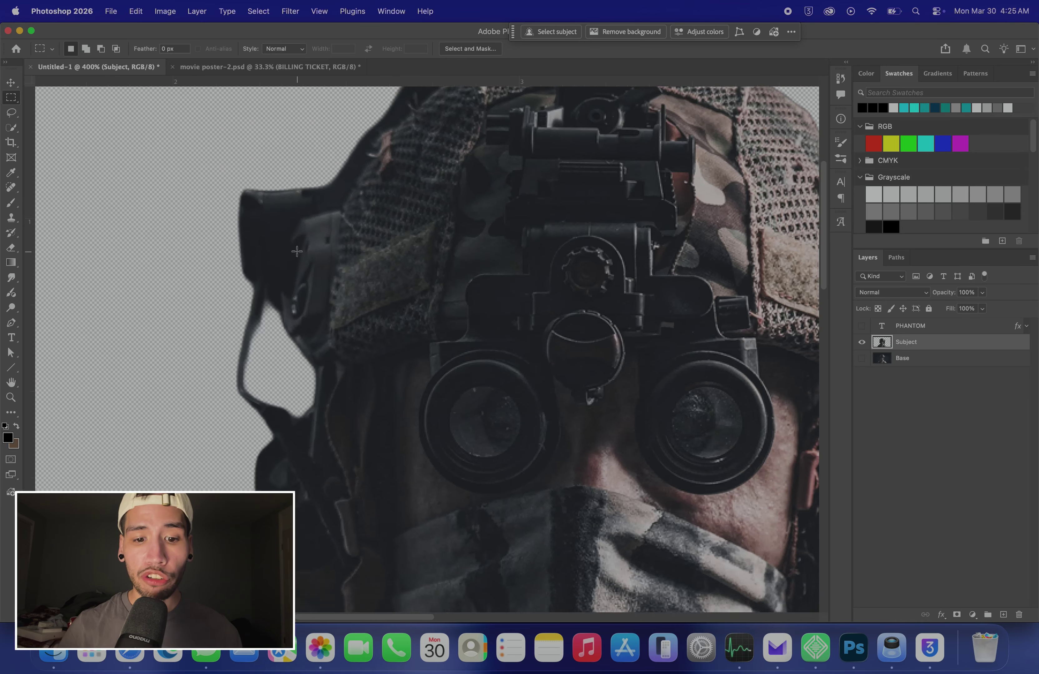
scroll(297, 251, up, 10)
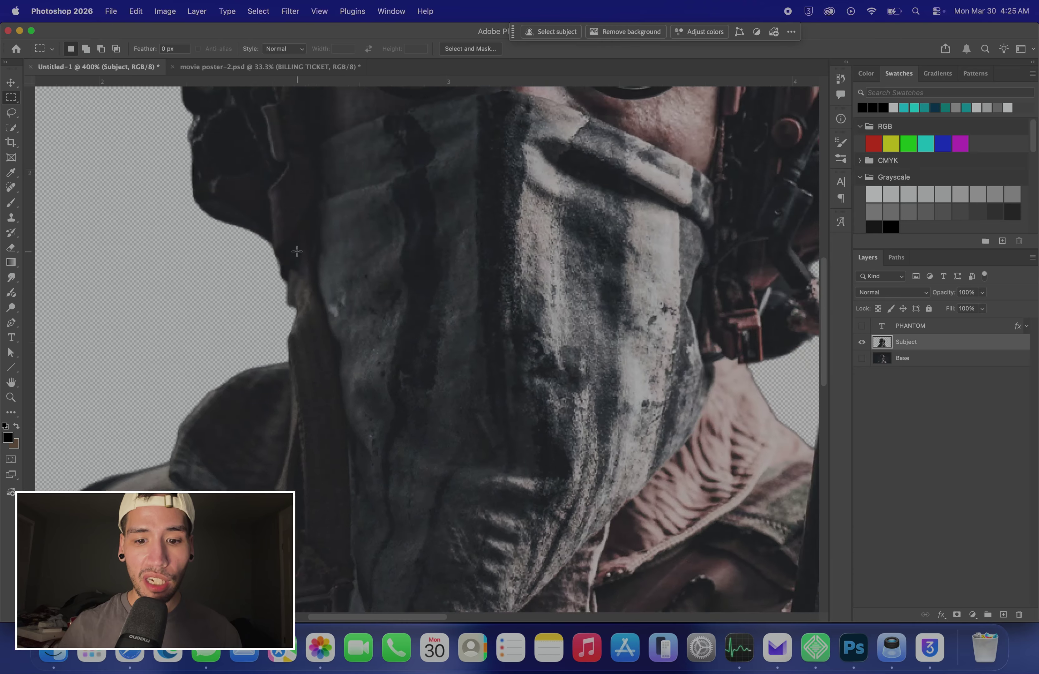
scroll(296, 251, right, 5)
scroll(297, 251, left, 3)
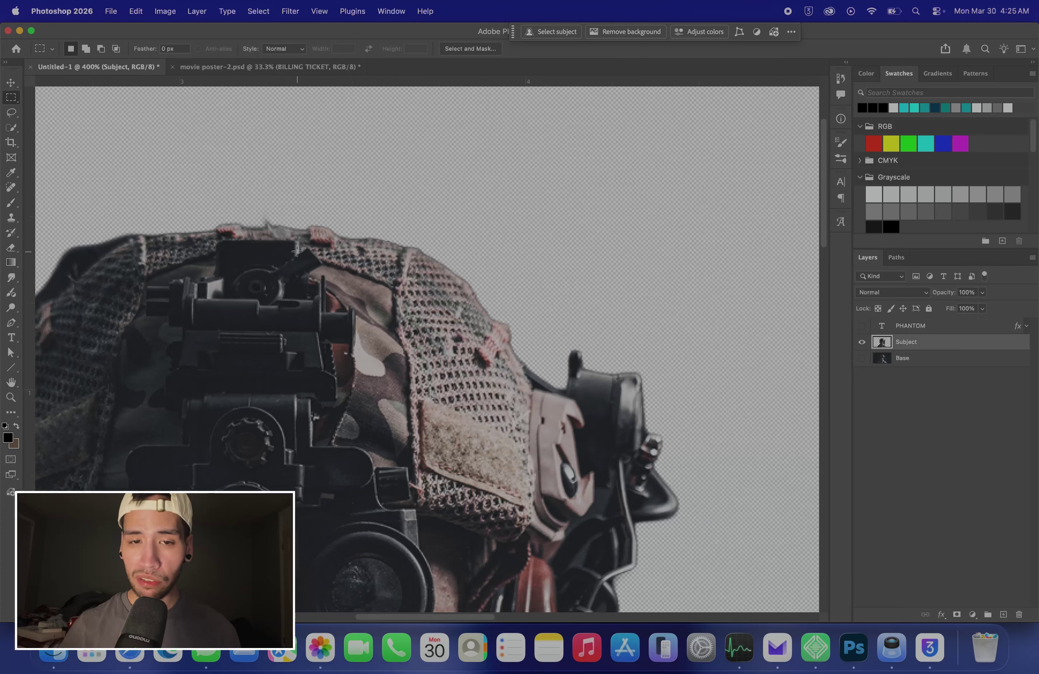
key(super+minus)
key(super+minus)
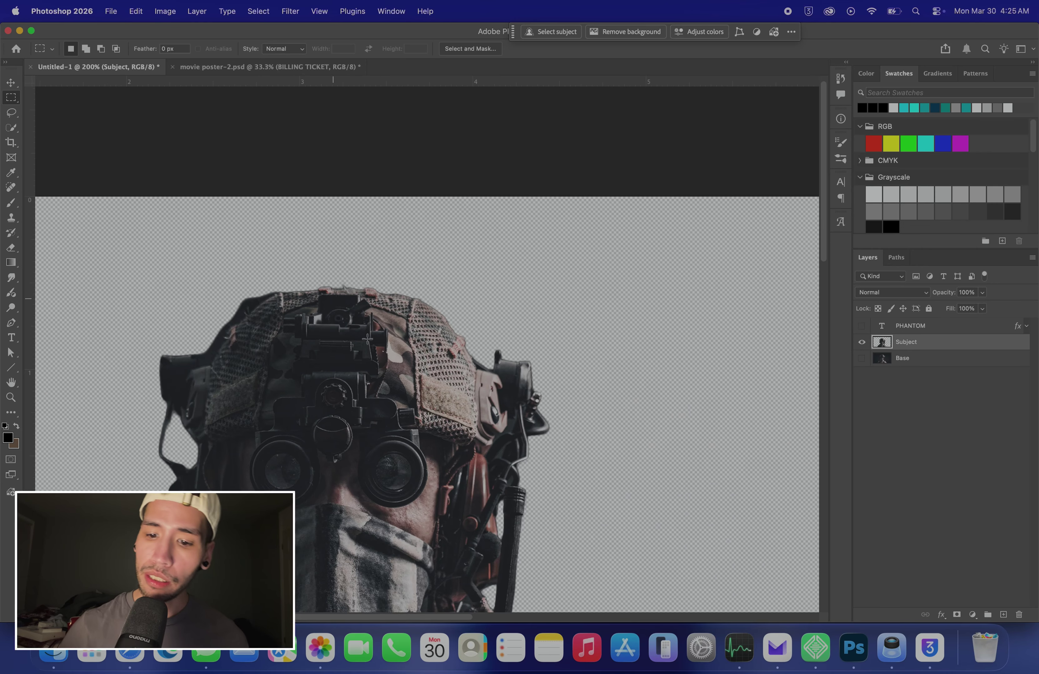
Step: Show the Base layer and draw an open straight-segment Pen path on the dark background beside the soldier
click(861, 358)
key(p)
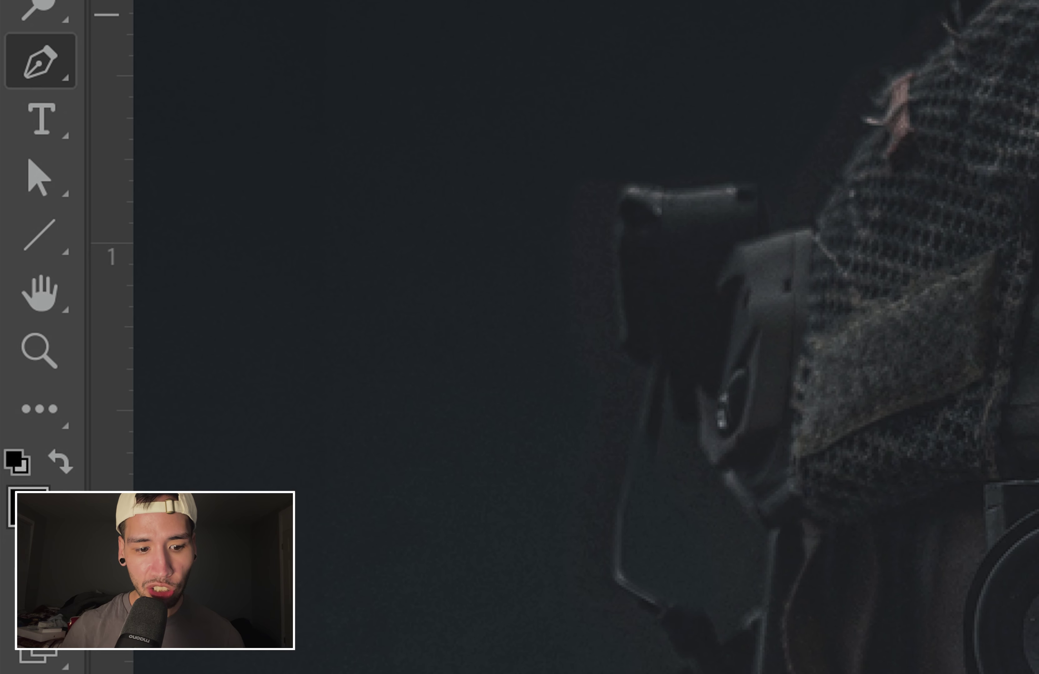
scroll(770, 220, down, 10)
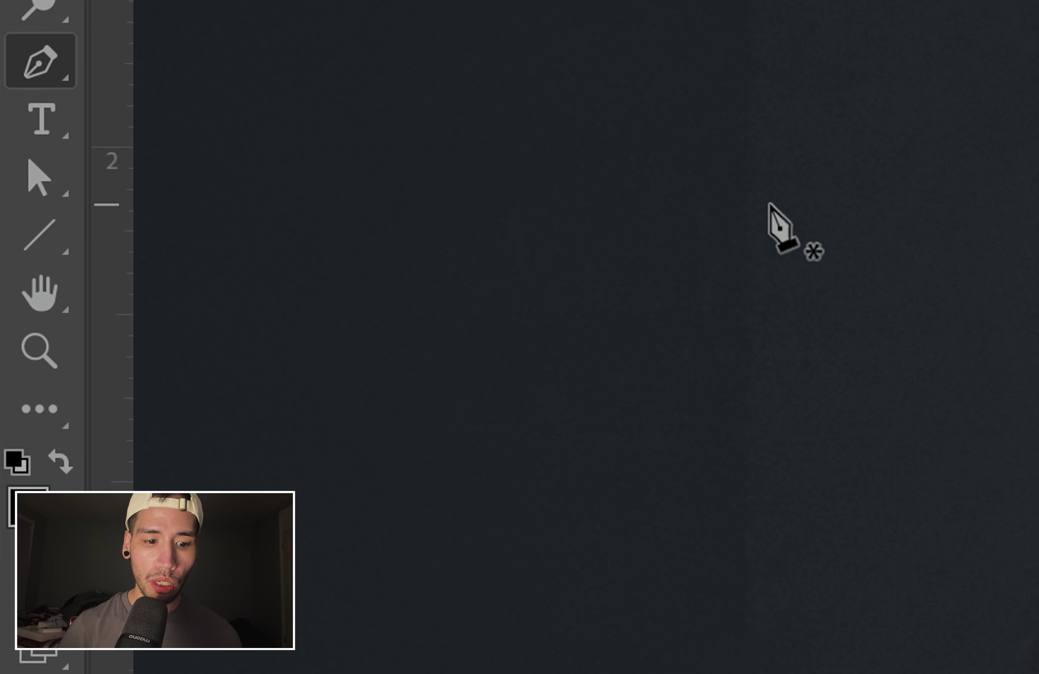
click(516, 89)
click(389, 327)
click(667, 364)
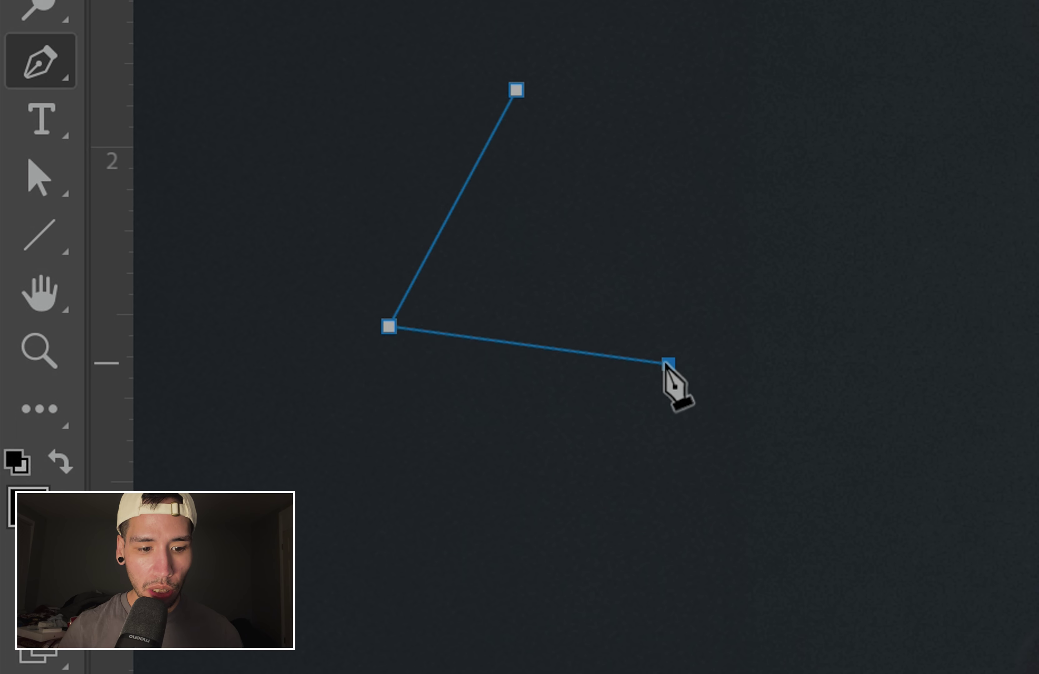
click(699, 304)
click(706, 94)
click(710, 39)
Step: Try extending the path with curved segments upward beside the helmet, and undo the test path
drag(710, 38, 760, 59)
click(707, 93)
drag(709, 92, 719, 125)
click(757, 122)
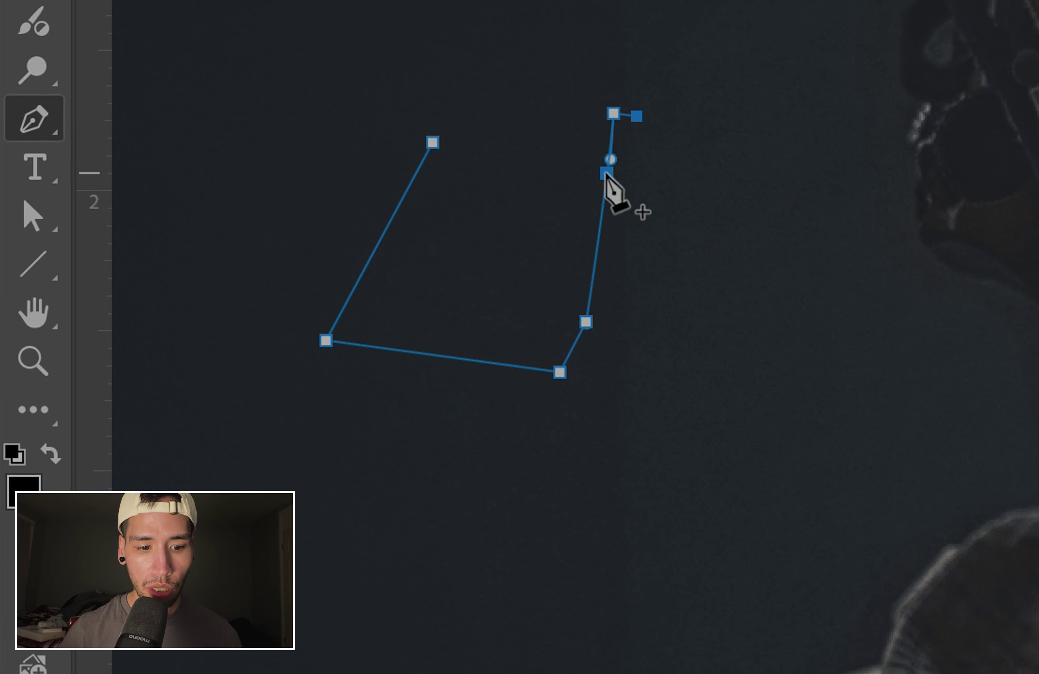
drag(530, 61, 561, 81)
drag(396, 180, 351, 2)
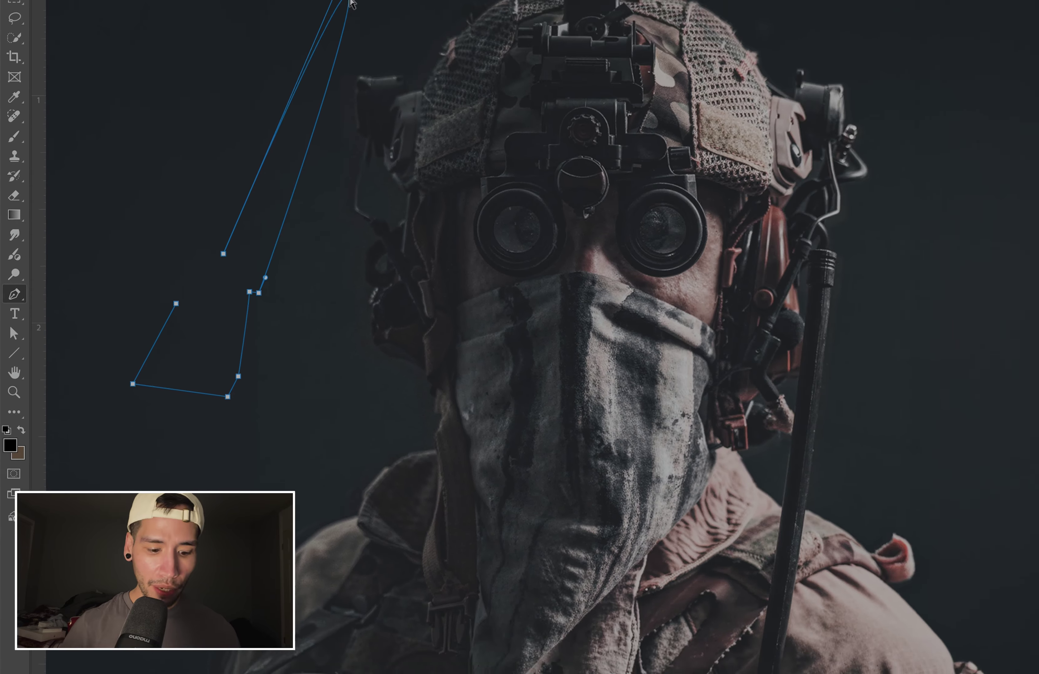
key(super+z)
key(super+z)
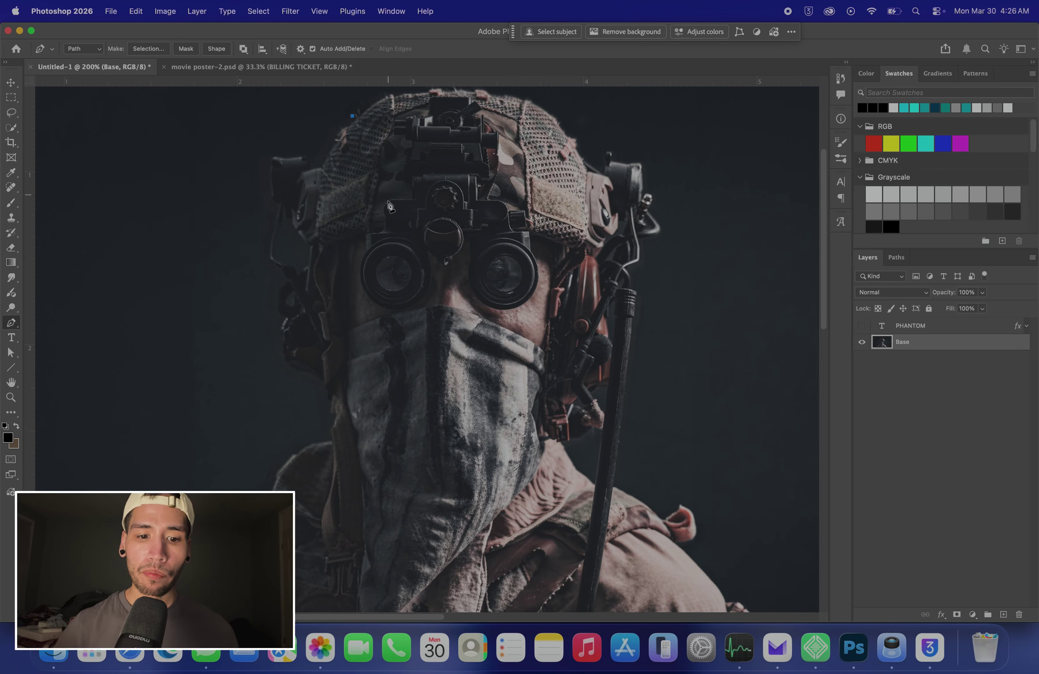
Step: Switch to the movie poster-2.psd document and examine how the goggles and antenna overlap the PHANTOM LANCE title
click(464, 21)
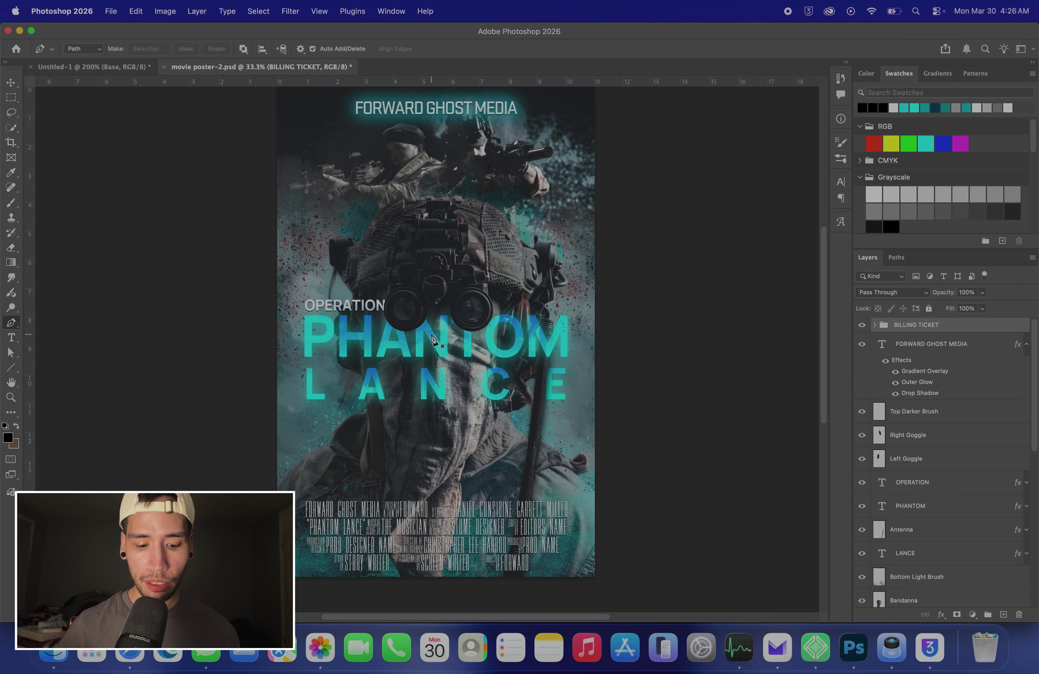
key(super+equal)
key(super+equal)
key(super+equal)
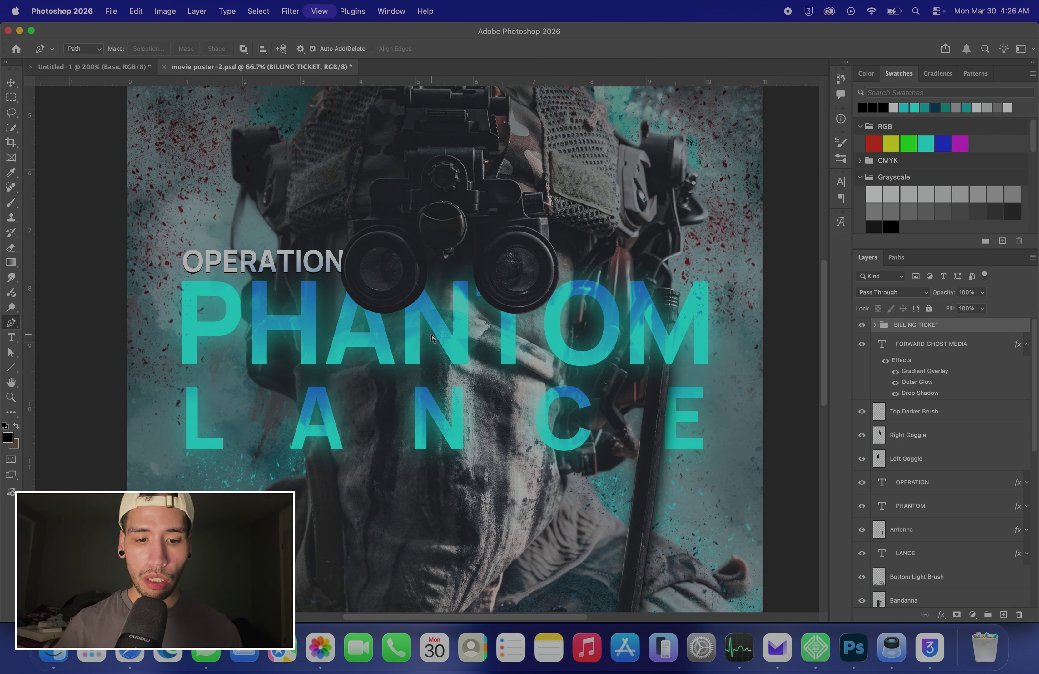
key(super+minus)
key(super+minus)
key(super+minus)
key(super+equal)
key(super+equal)
key(super+equal)
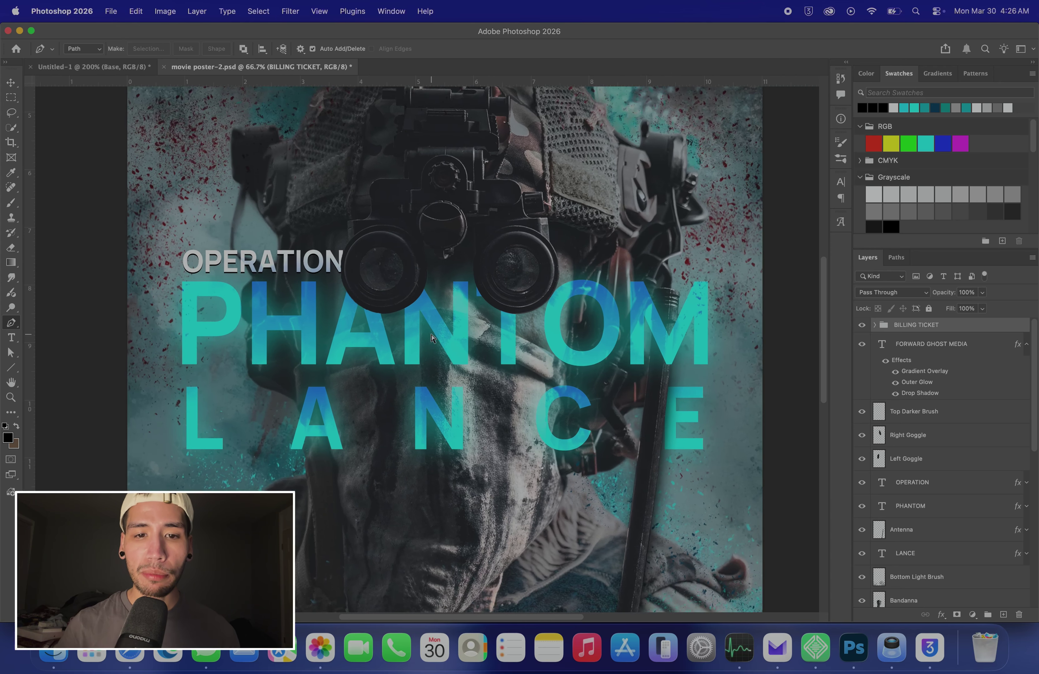
key(super+minus)
key(super+minus)
key(super+equal)
key(super+equal)
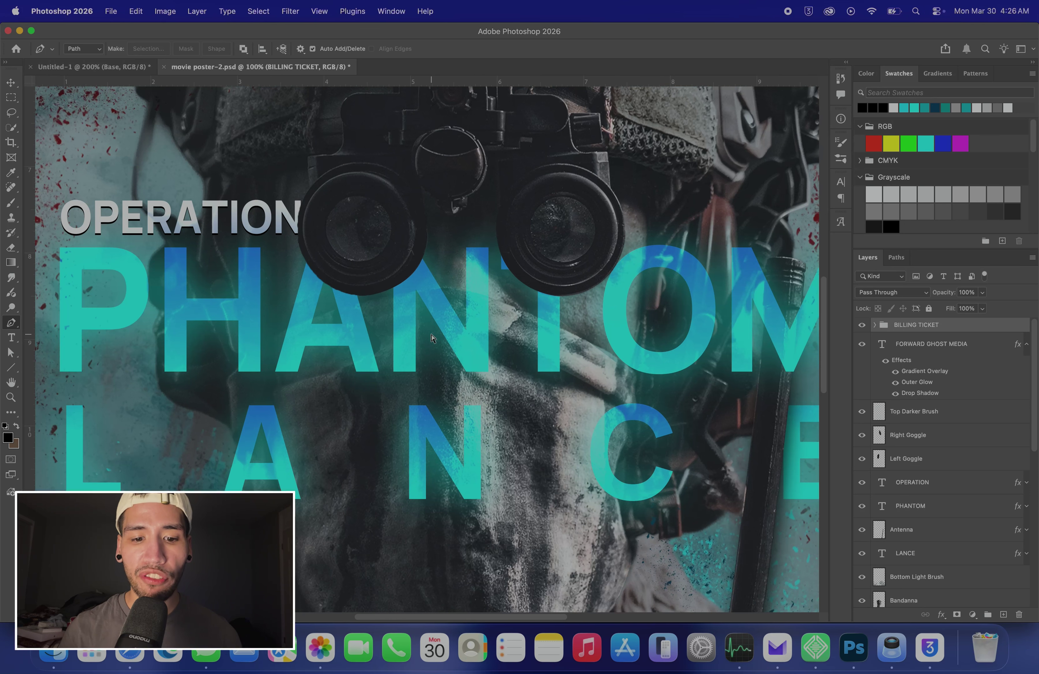
Step: Toggle the Left Goggle layer off and back on to compare its overlap with the OPERATION and PHANTOM text
key(super+minus)
key(super+minus)
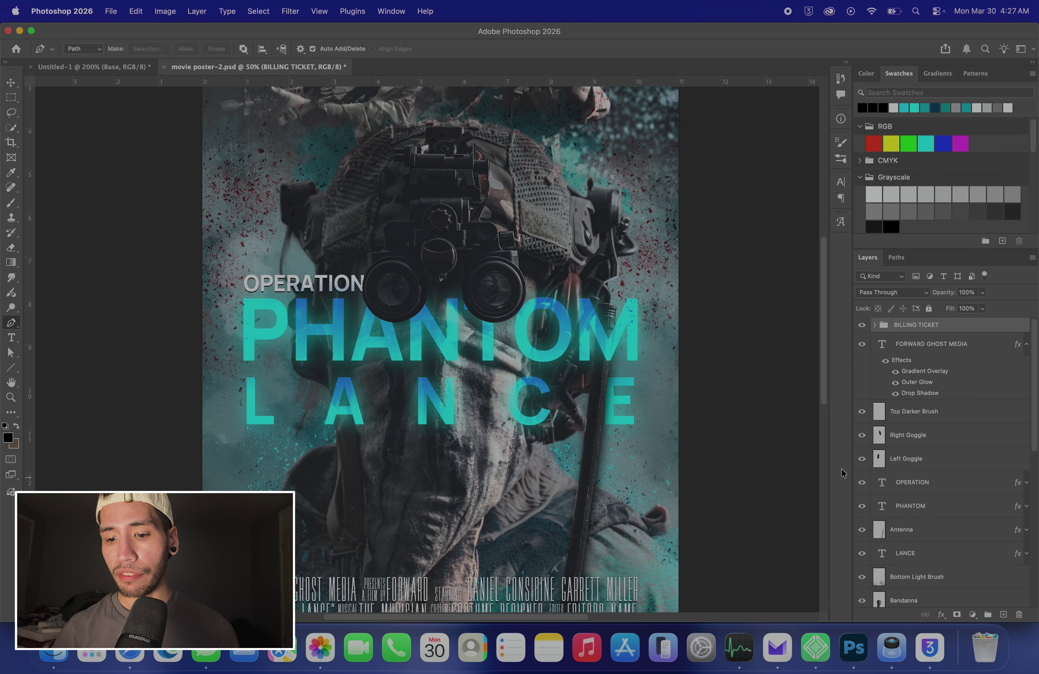
click(861, 460)
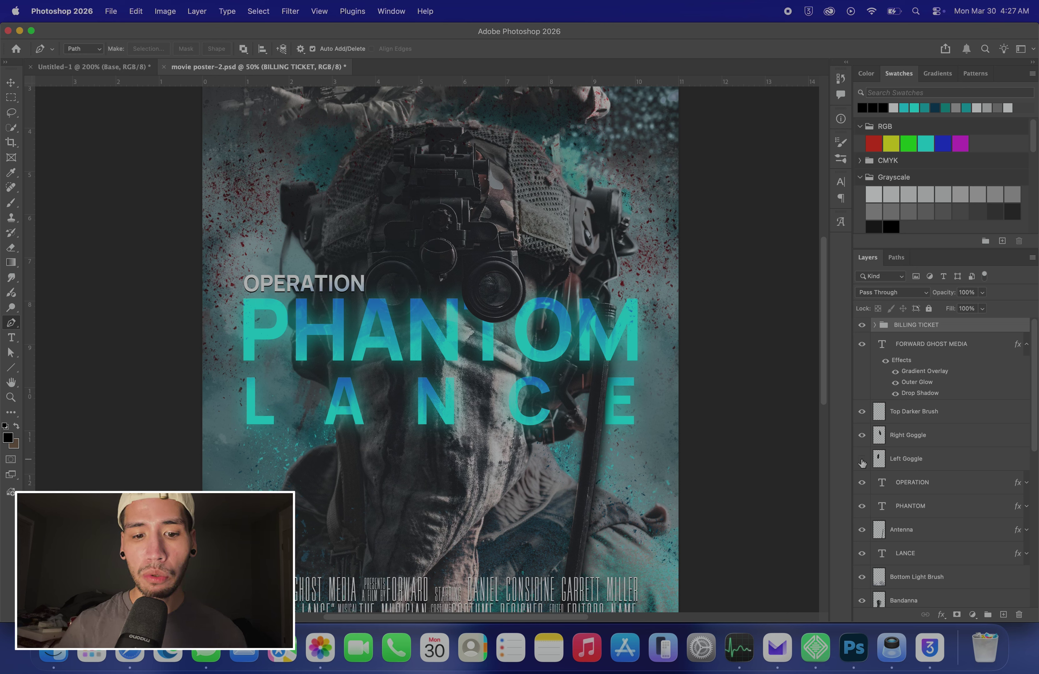
click(861, 460)
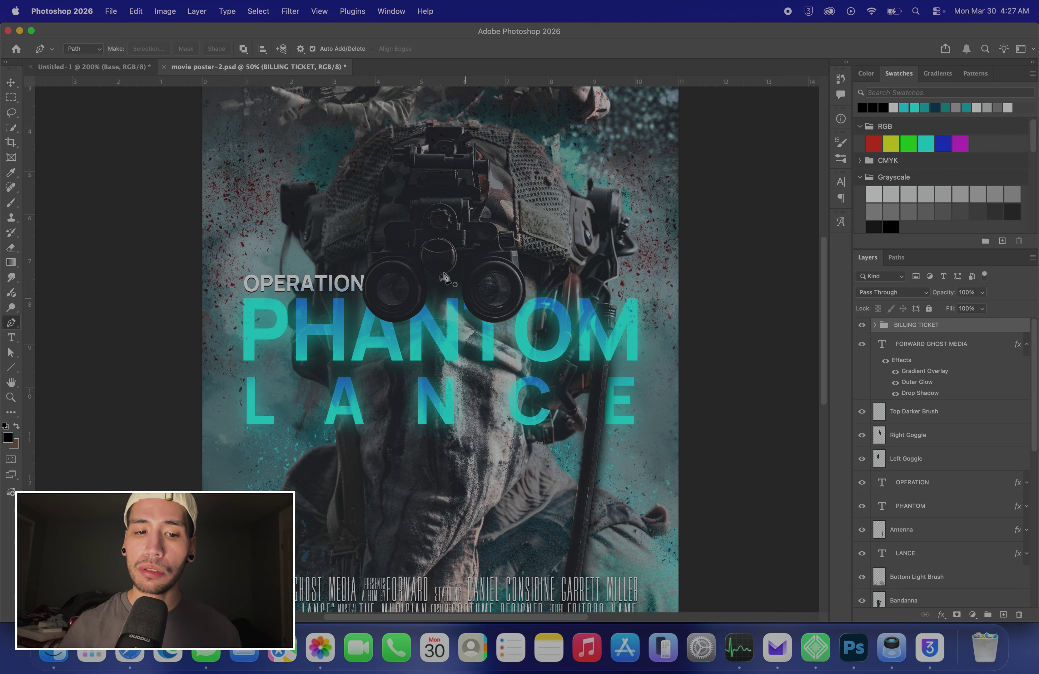
Step: Switch to the Untitled-1 document and draw a closed Pen path of straight segments on the dark background beside the soldier
click(110, 64)
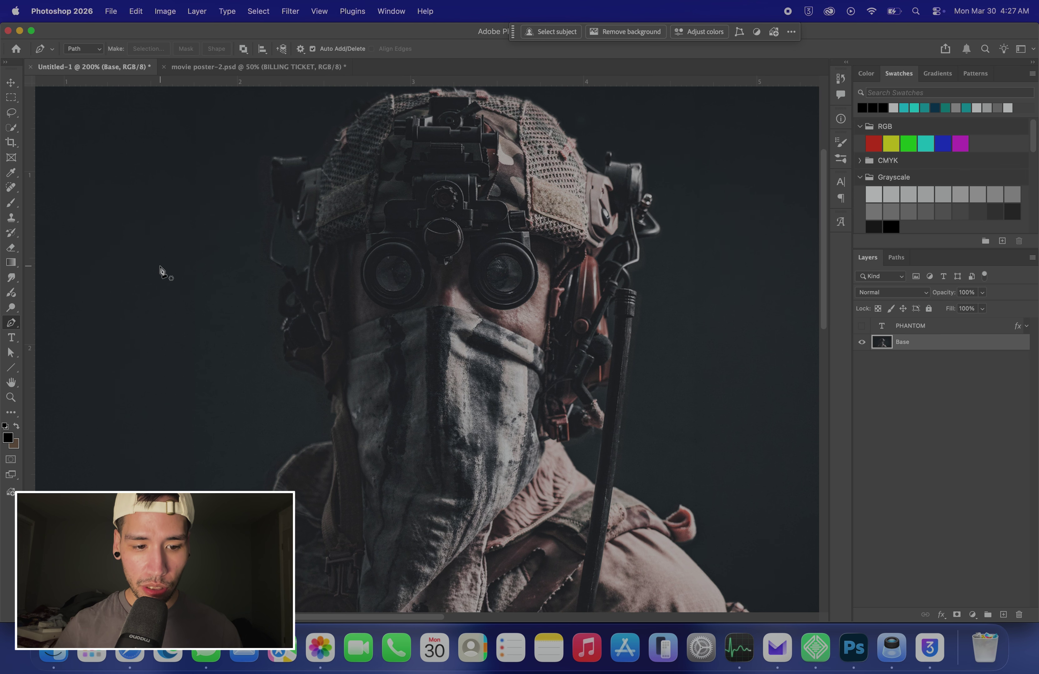
key(super+equal)
key(super+equal)
key(super+equal)
key(super+equal)
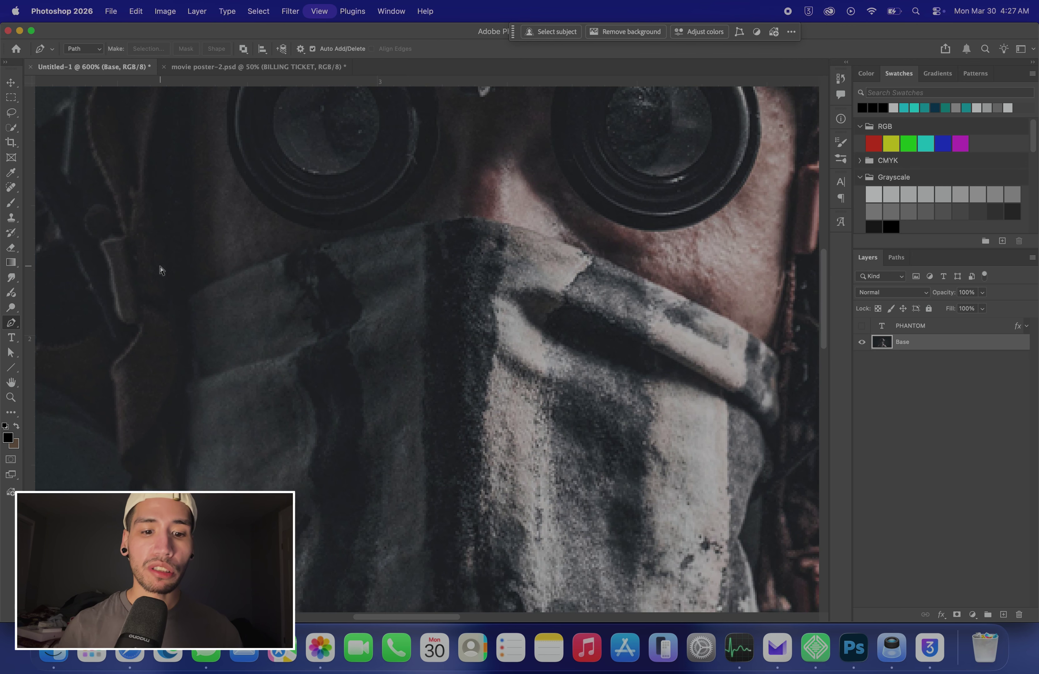
key(super+equal)
key(super+equal)
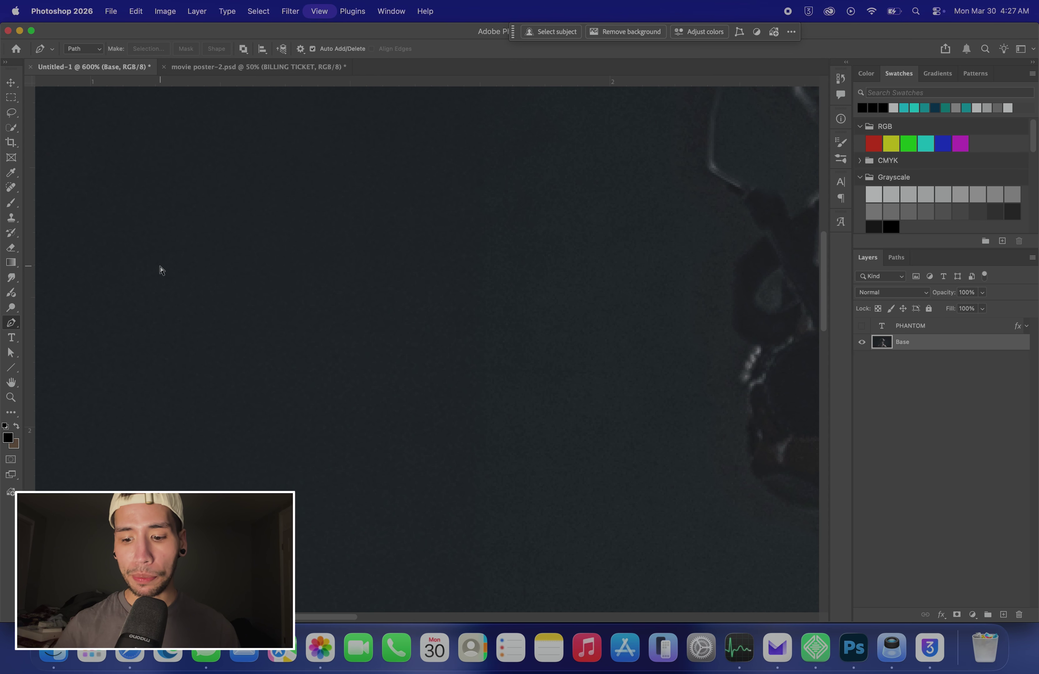
click(252, 273)
click(236, 345)
click(297, 370)
click(346, 349)
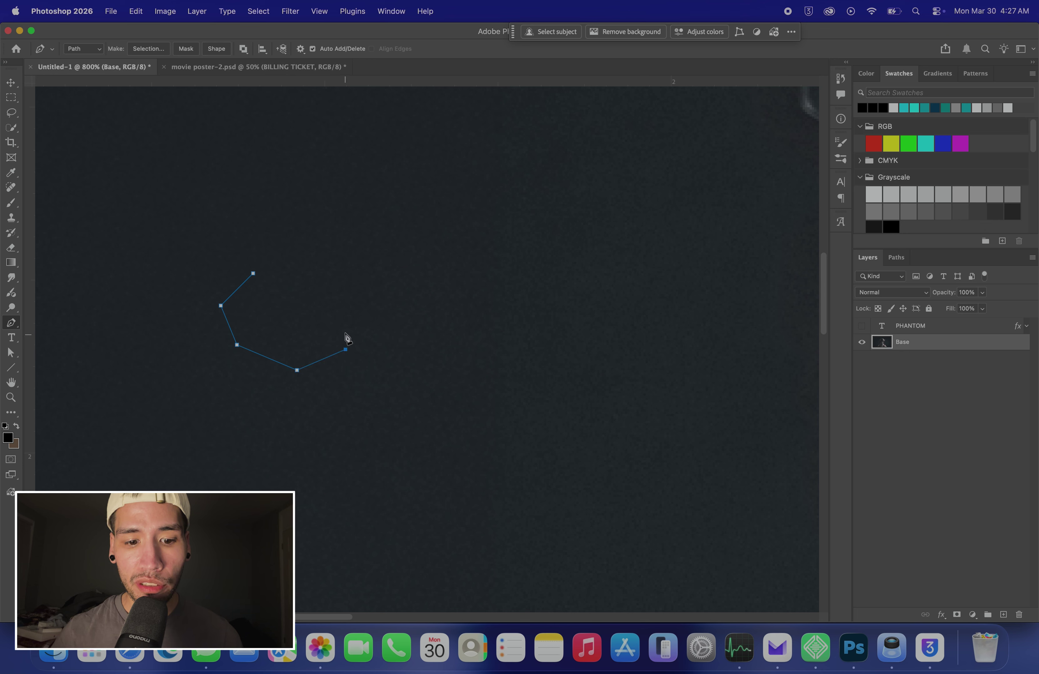
click(345, 331)
click(340, 315)
click(317, 297)
click(297, 278)
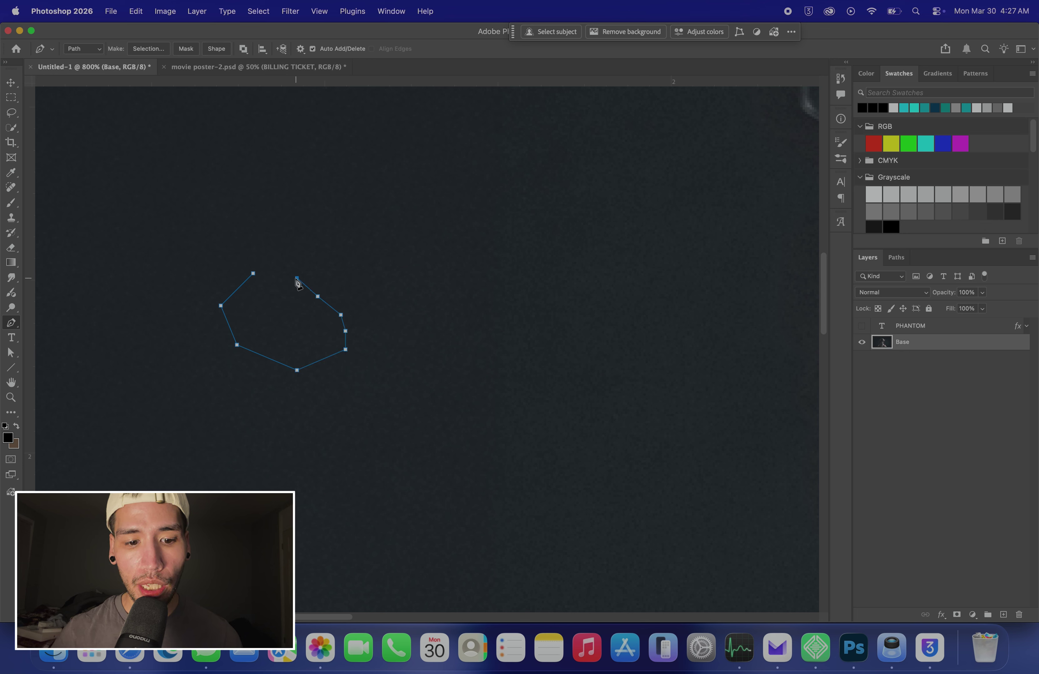
click(253, 274)
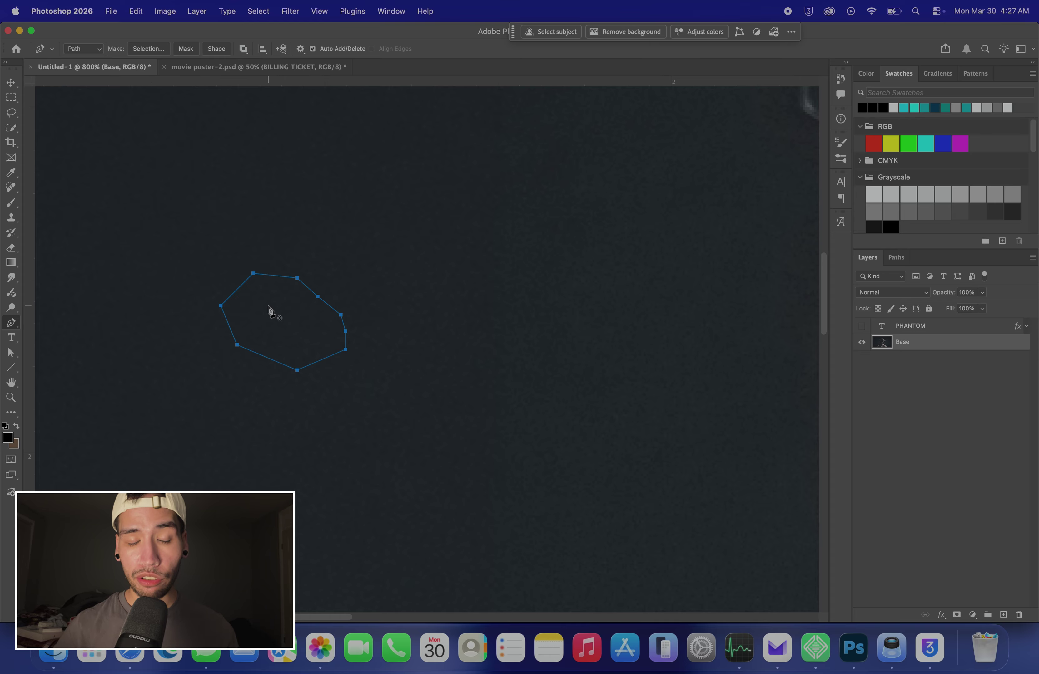
Step: Convert the closed test path into a selection, and deselect it
right_click(286, 317)
click(333, 374)
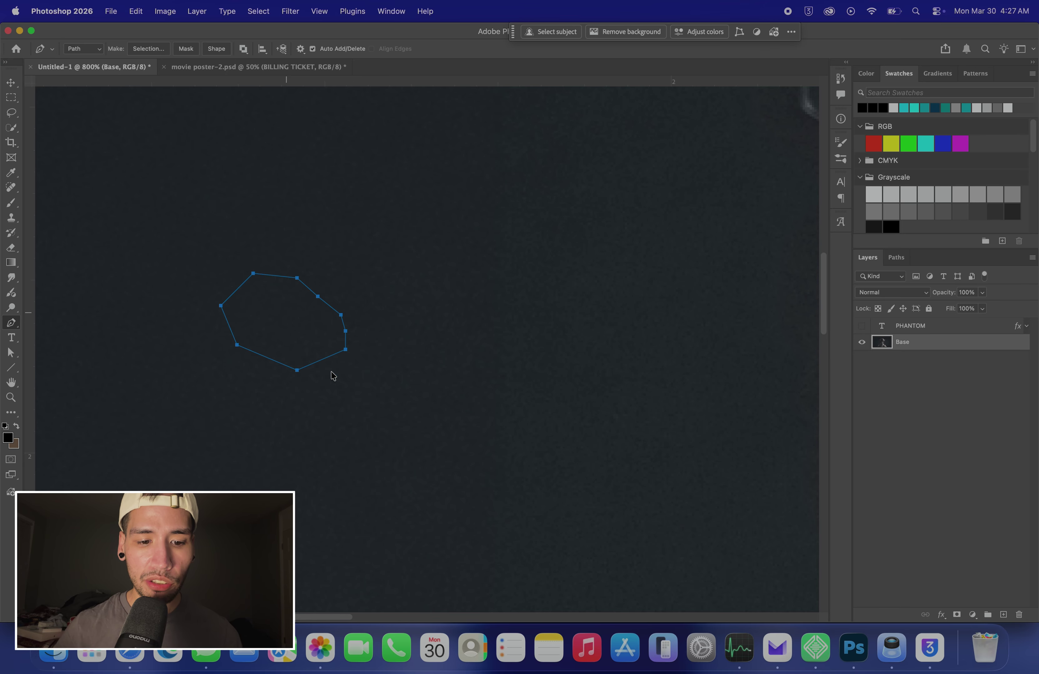
click(480, 193)
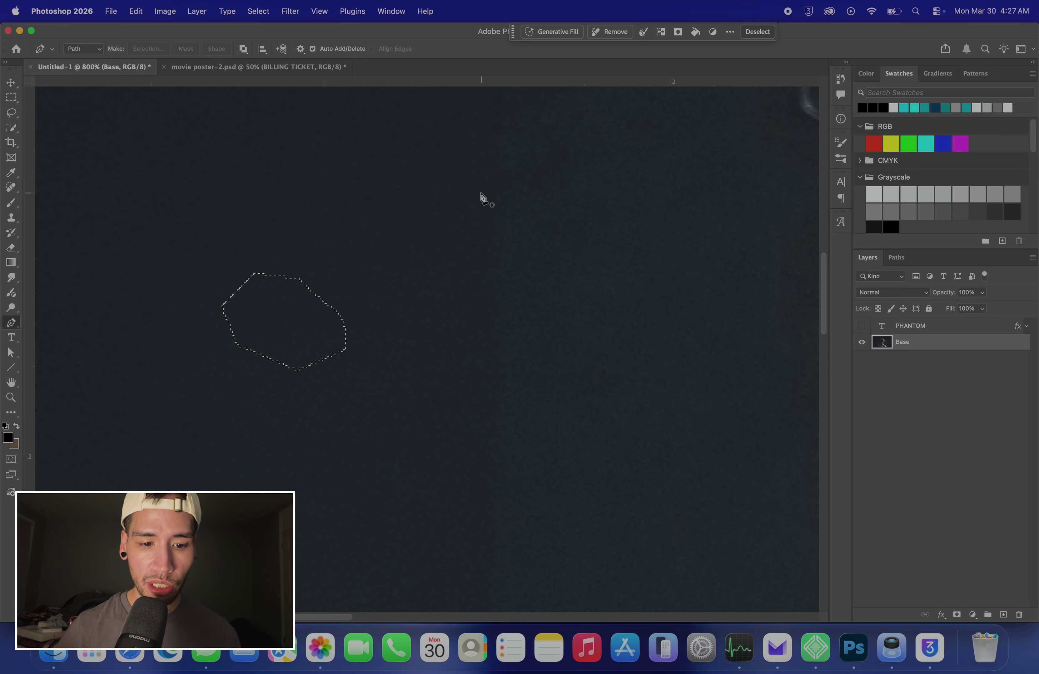
key(super+minus)
key(super+minus)
key(super+minus)
key(super+minus)
key(super+minus)
key(super+minus)
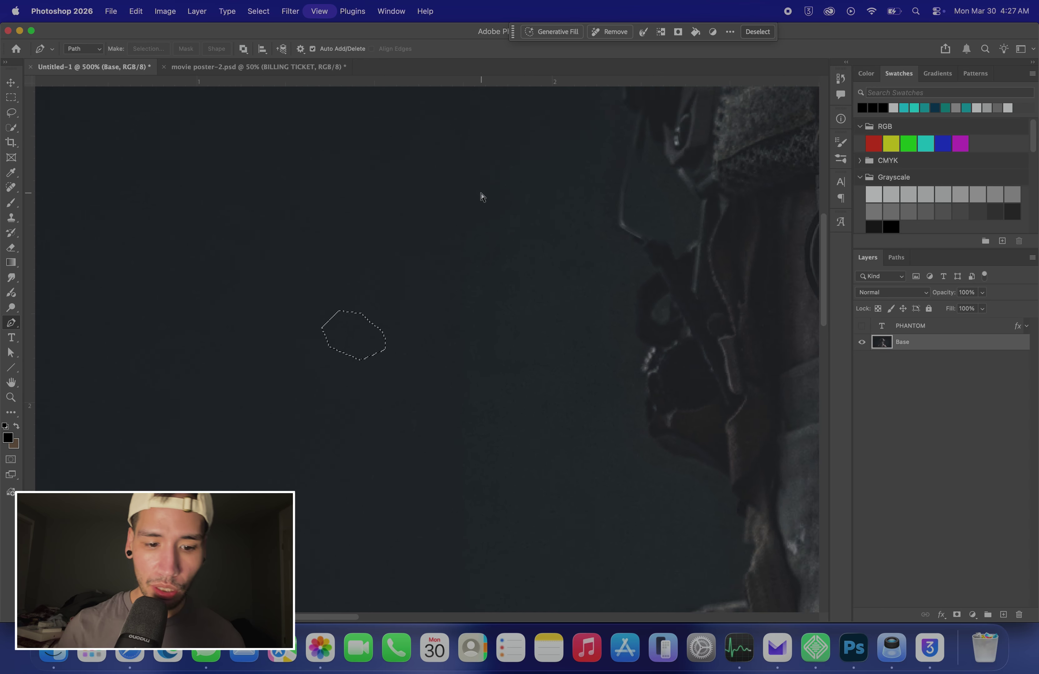
key(super+minus)
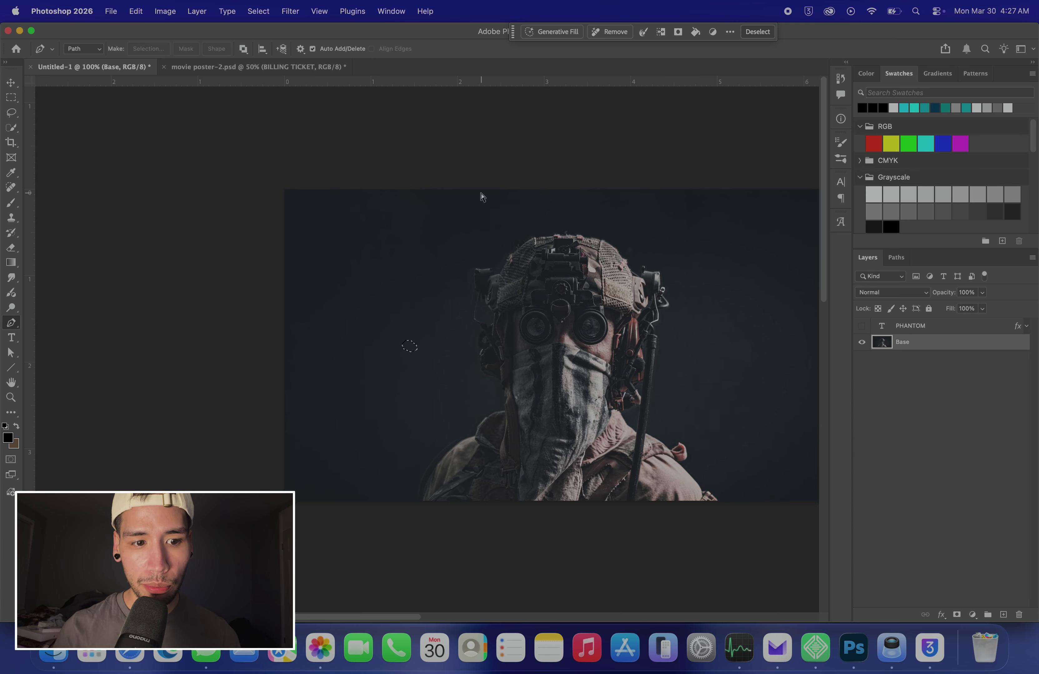
scroll(573, 262, right, 4)
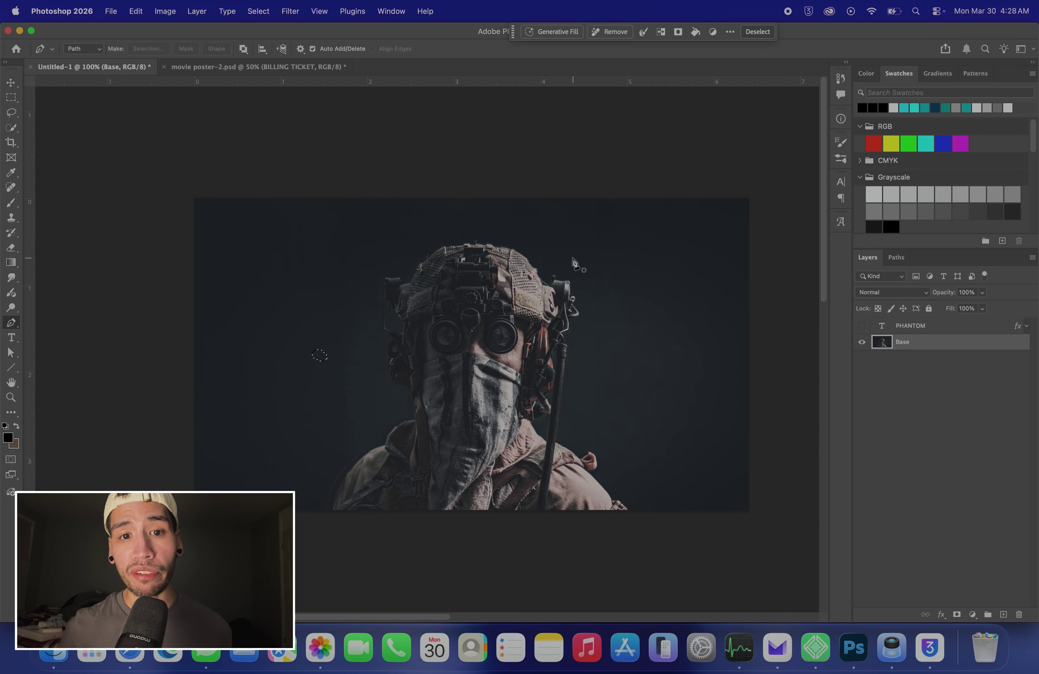
key(super+d)
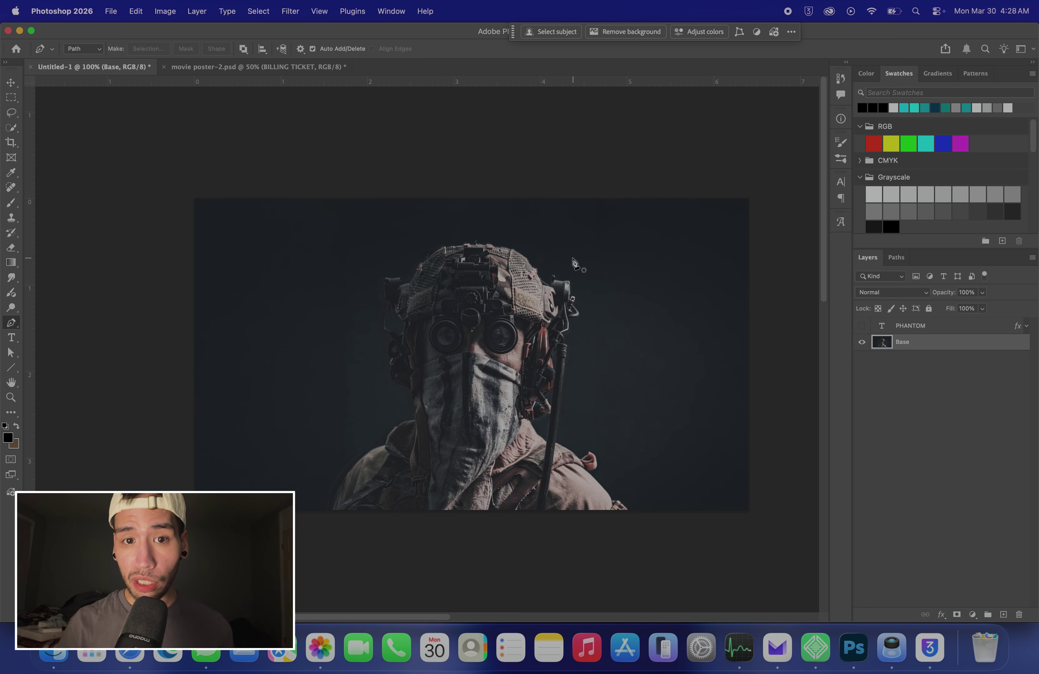
Step: Start a Pen path with a straight vertical segment down the edge of the goggle mount, above the left goggle
key(super+plus)
key(super+plus)
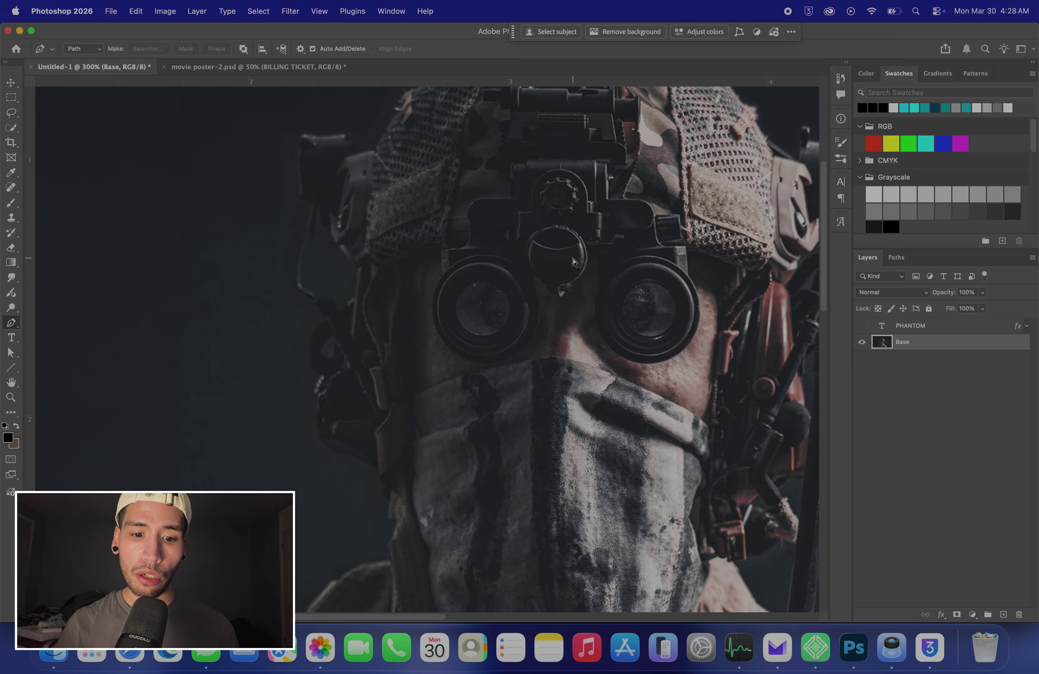
key(super+plus)
key(super+plus)
key(super+plus)
key(super+plus)
key(super+plus)
key(super+plus)
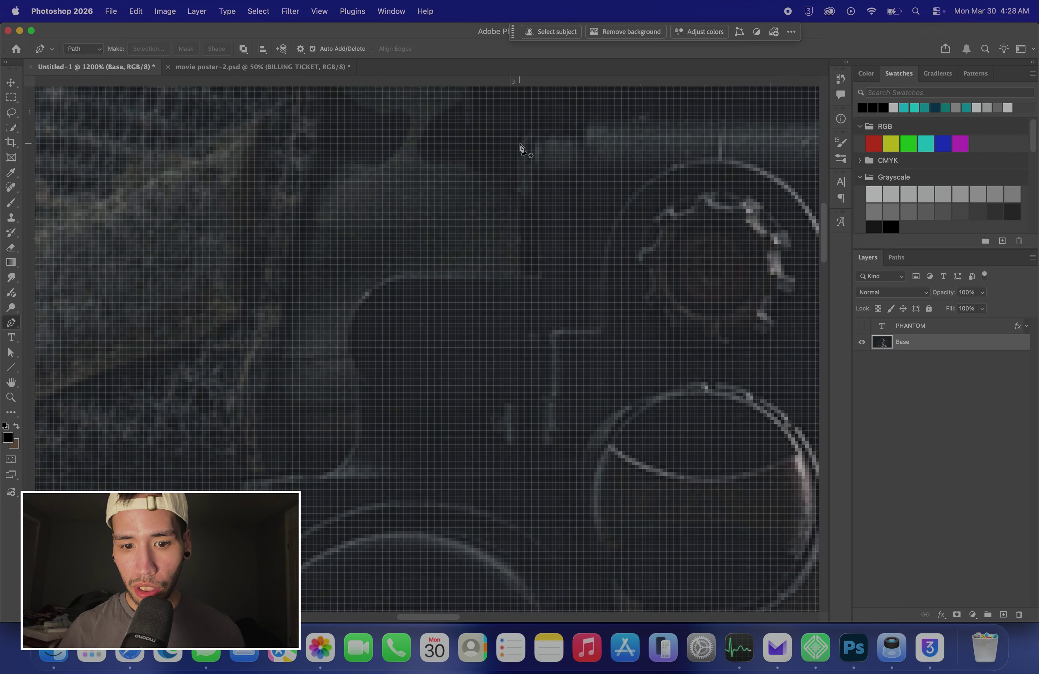
click(517, 157)
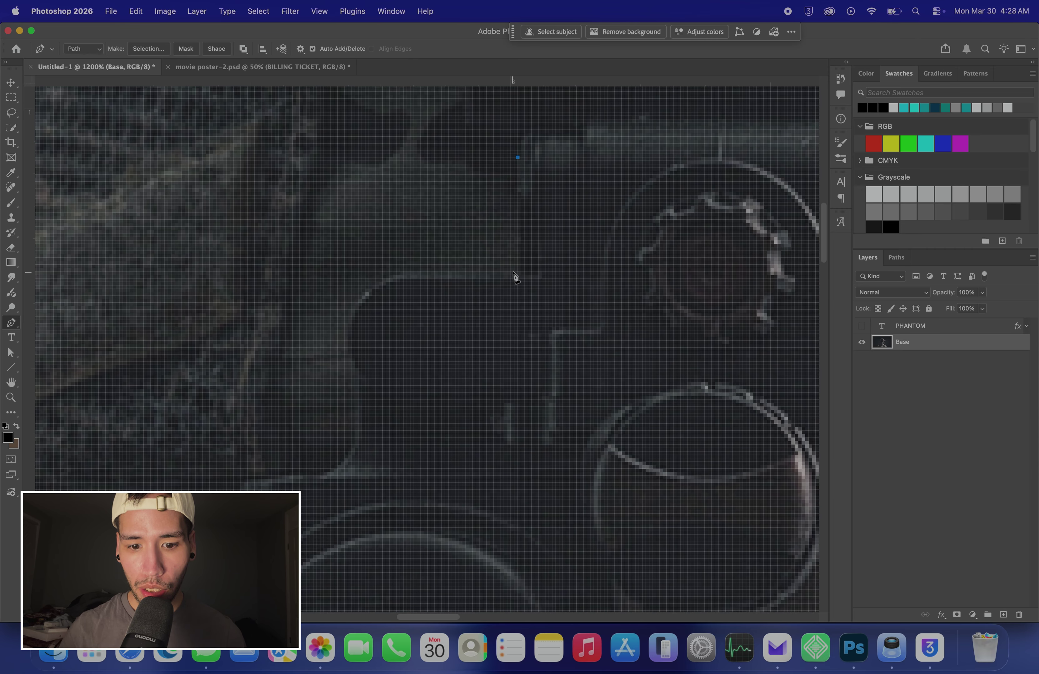
click(518, 258)
key(super+z)
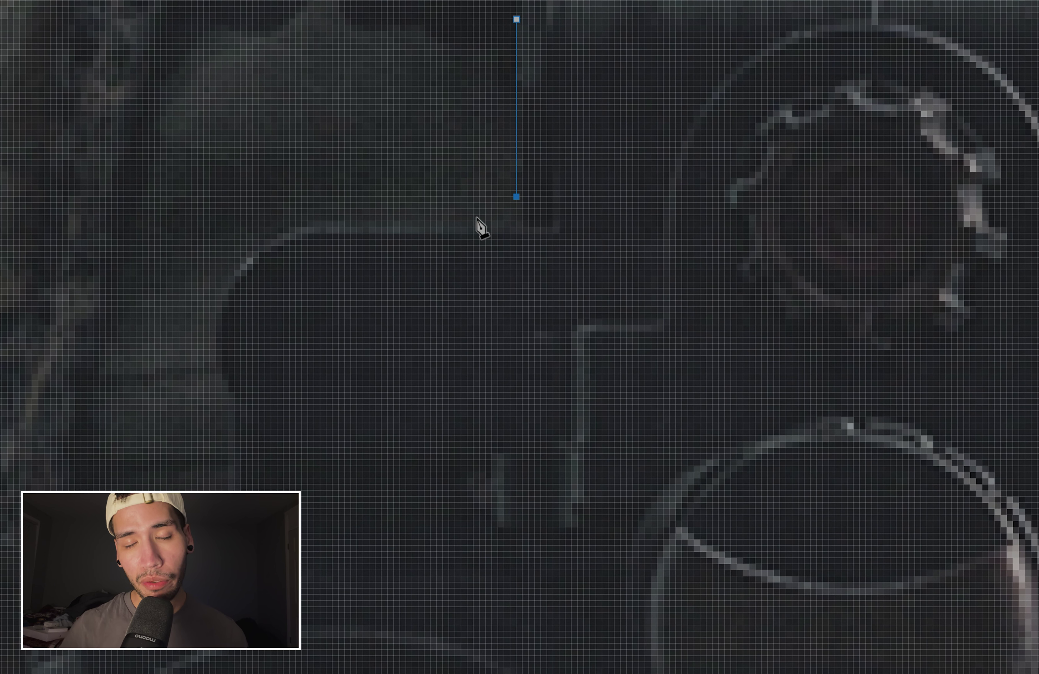
Step: Move the lower anchor of the vertical segment slightly upward along the mount's edge
key(super+plus)
key(super+plus)
key(super+plus)
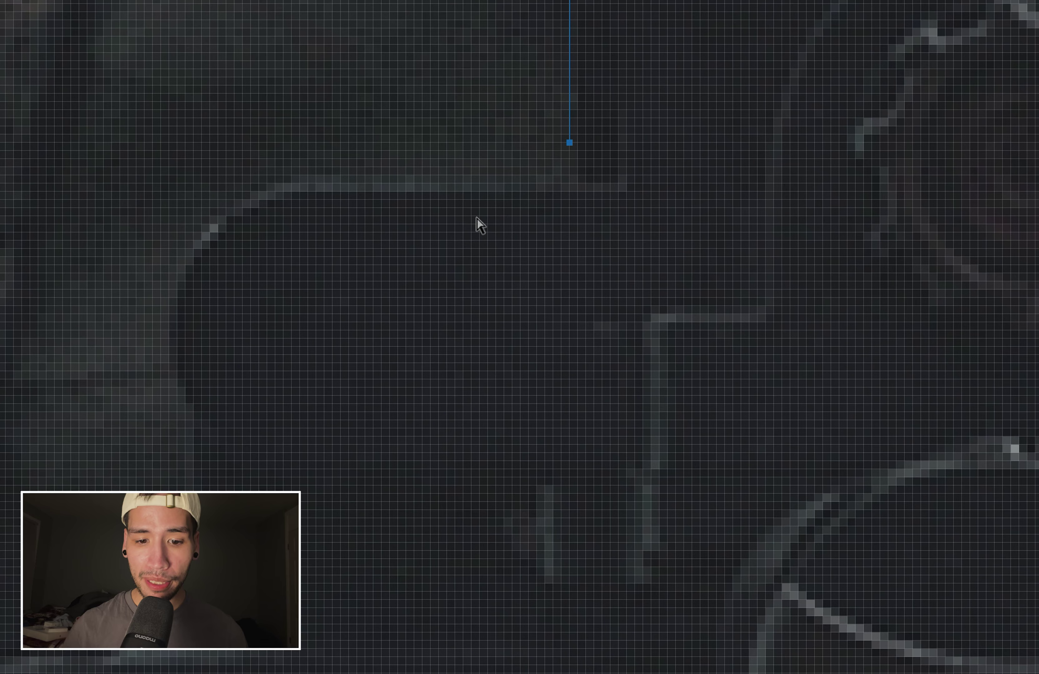
key(super+minus)
key(super+minus)
scroll(479, 226, right, 3)
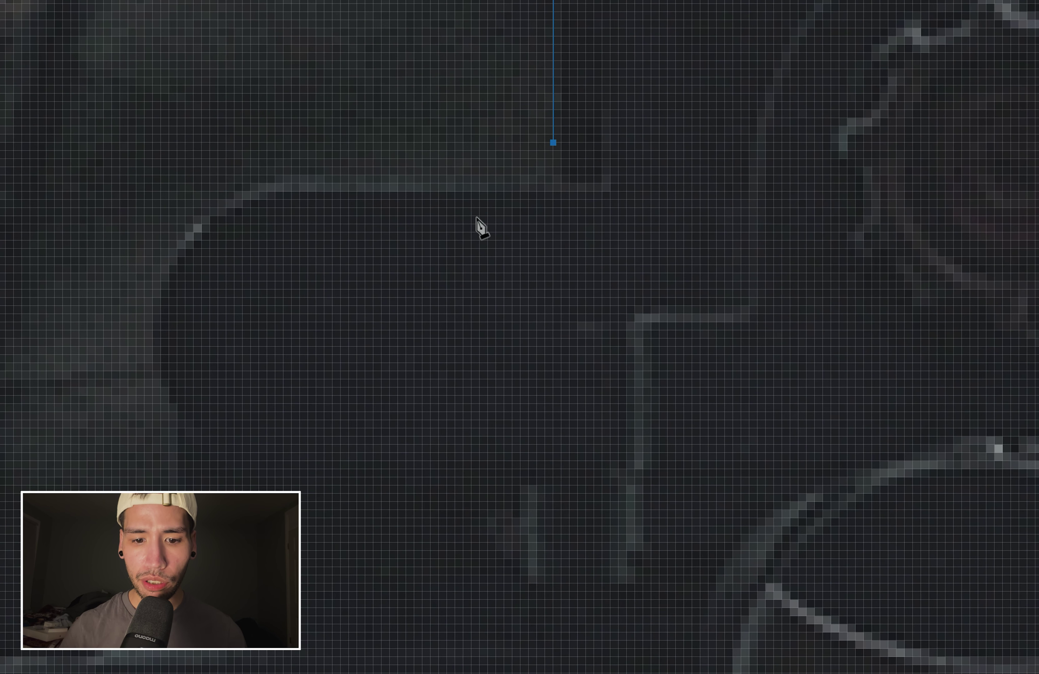
scroll(479, 225, up, 3)
mouse_move(491, 200)
mouse_down()
mouse_move(501, 202)
mouse_move(492, 201)
mouse_up()
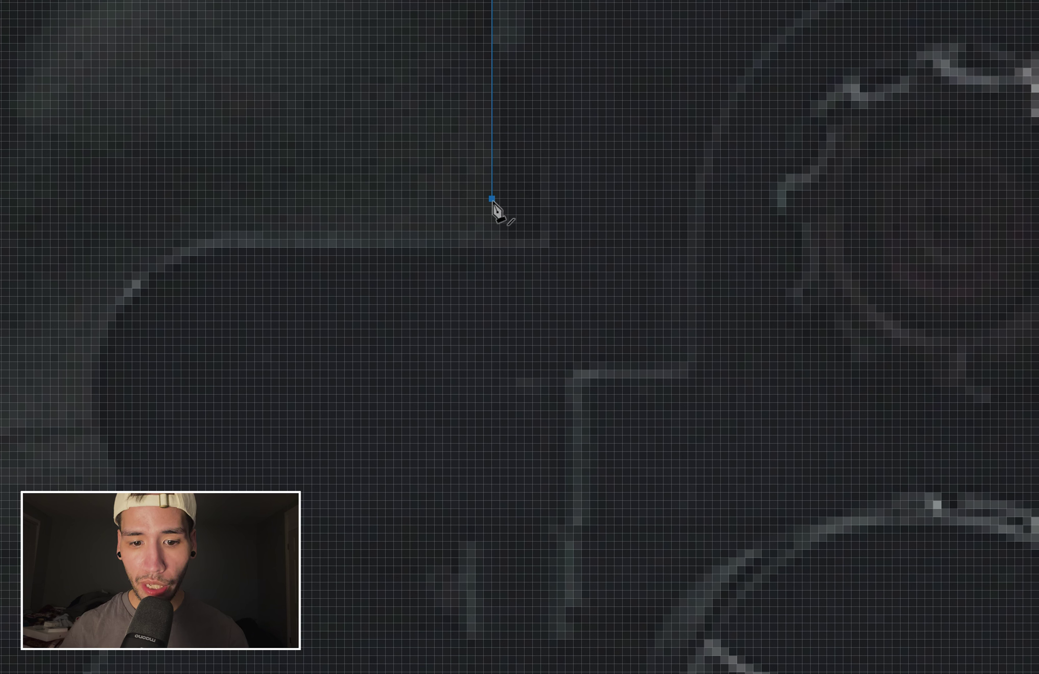
mouse_move(491, 201)
mouse_down()
mouse_move(490, 191)
mouse_move(509, 200)
mouse_move(484, 195)
mouse_move(493, 231)
mouse_move(494, 186)
mouse_move(507, 178)
mouse_move(494, 179)
mouse_move(494, 192)
mouse_up()
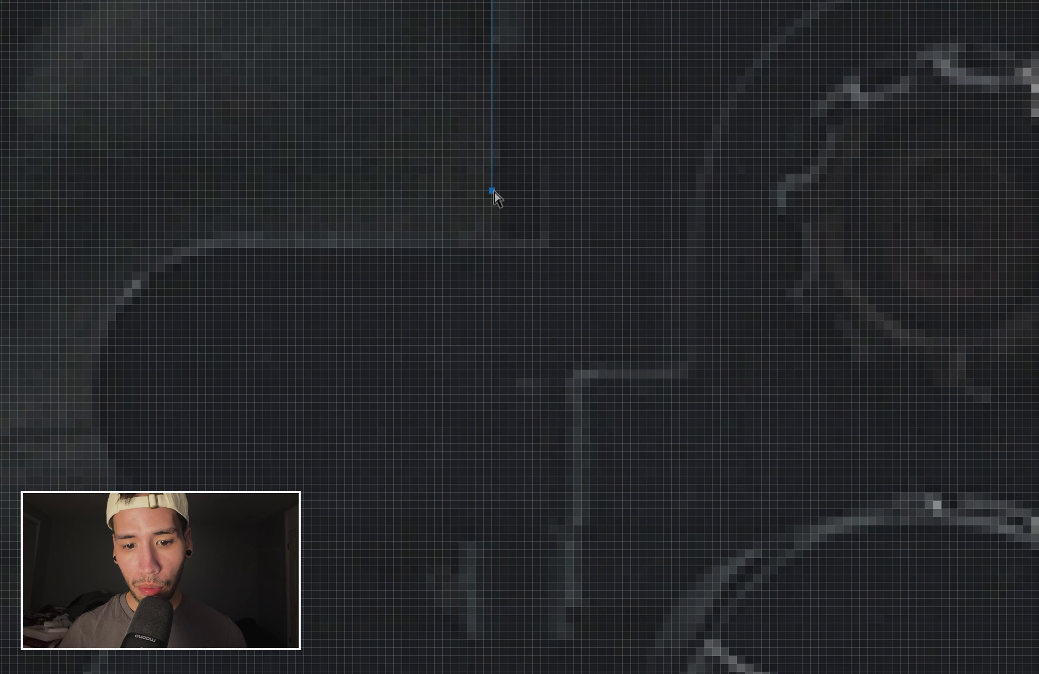
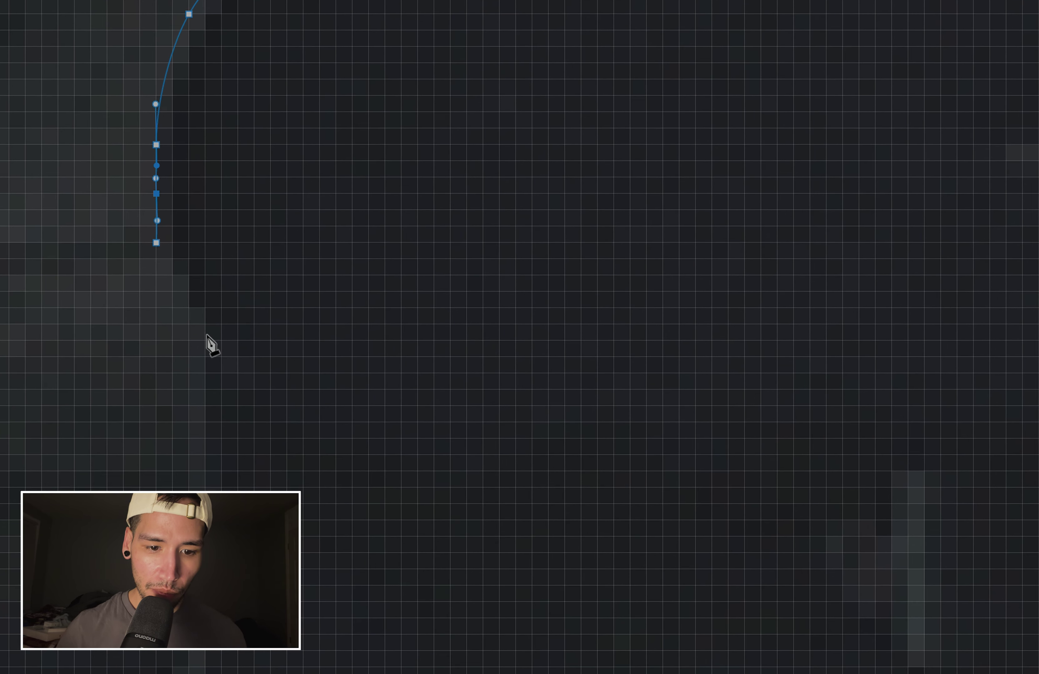
Step: Move the anchor on the mount's rounded upper corner outward and lengthen its handle to smooth the curve along the edge
scroll(208, 336, right, 2)
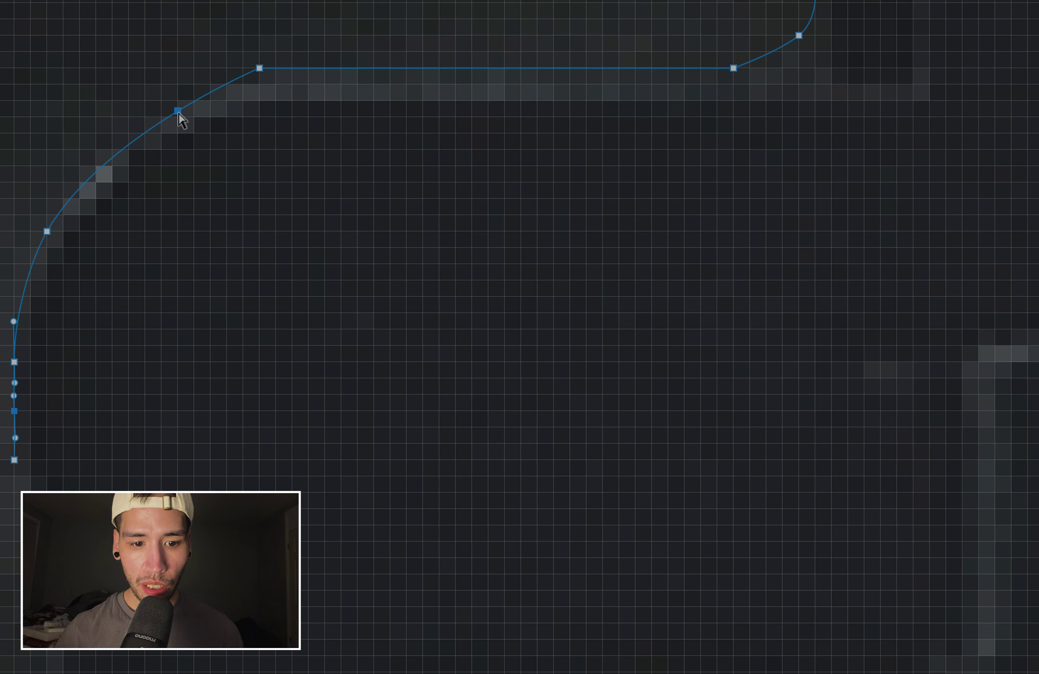
drag(177, 111, 163, 105)
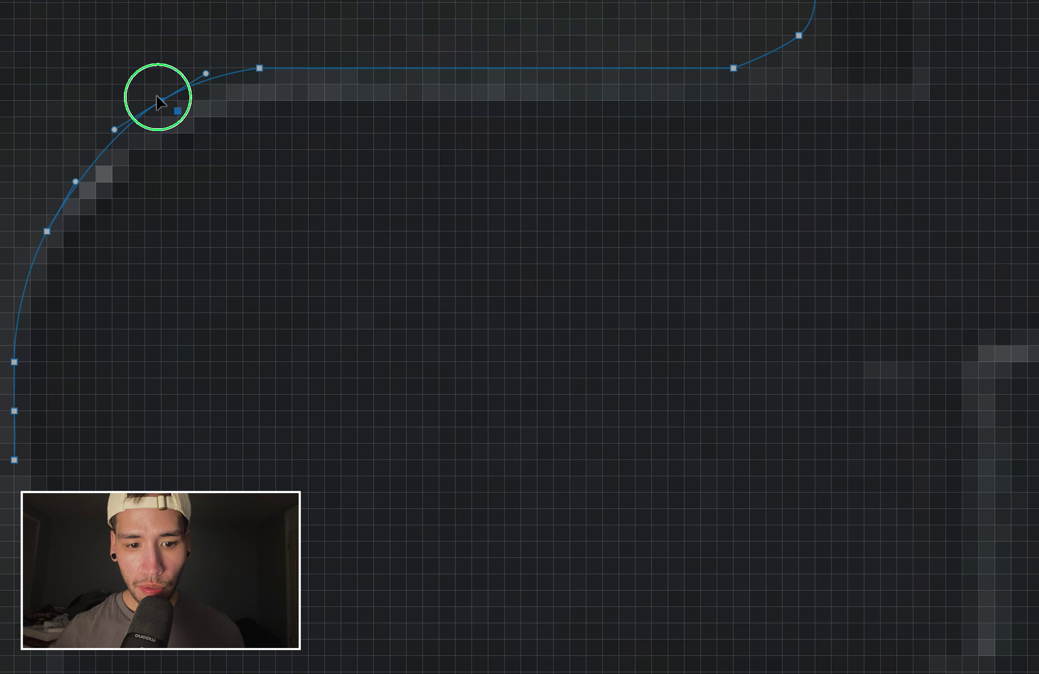
drag(206, 73, 223, 57)
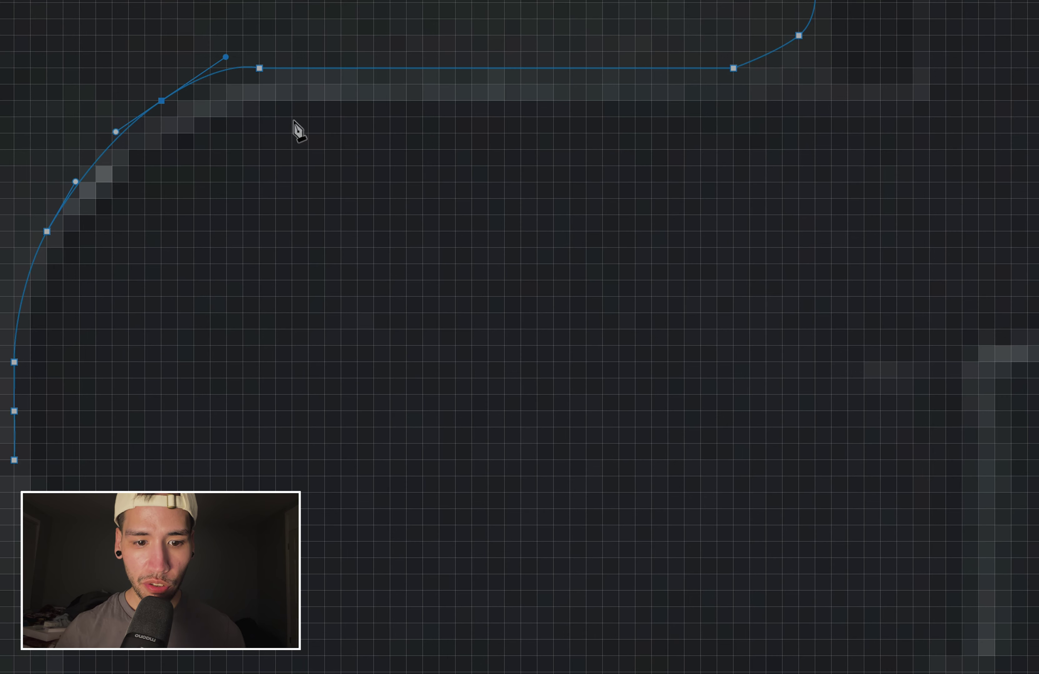
Step: Extend the path below the rounded corner, curving it inward along the side edge of the goggle mount
scroll(113, 284, down, 10)
scroll(113, 284, left, 5)
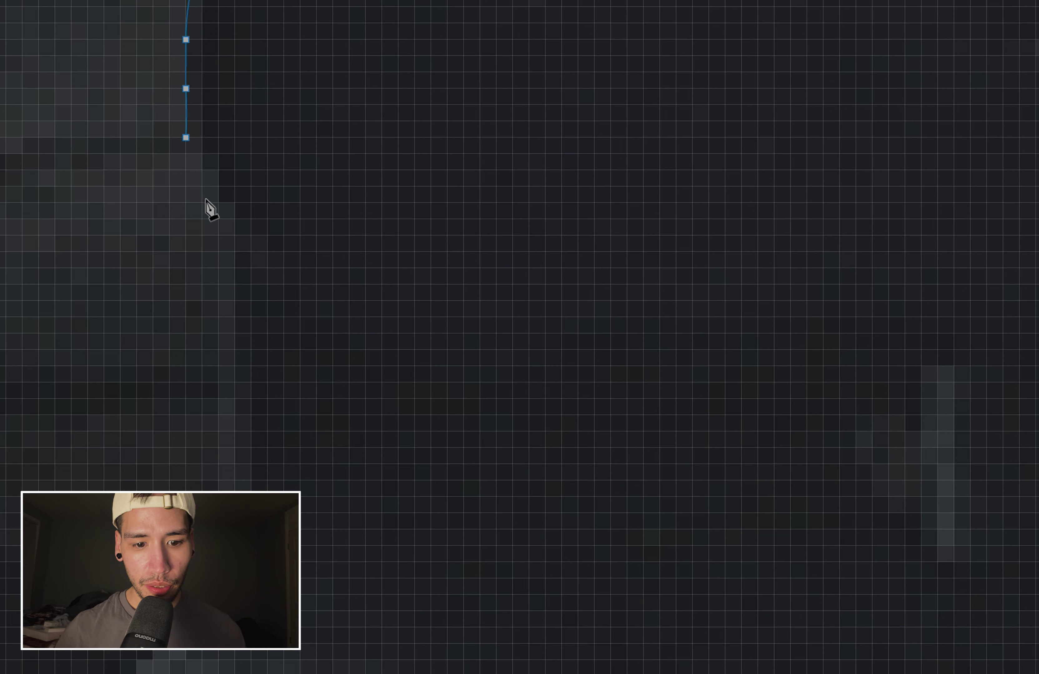
click(219, 202)
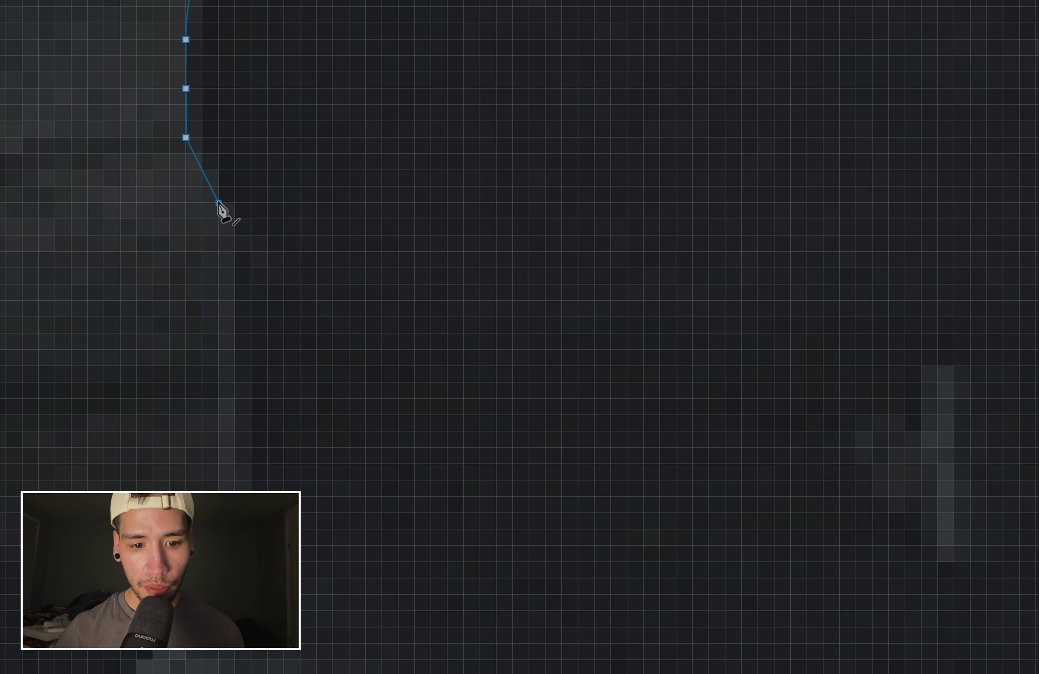
drag(200, 170, 217, 293)
scroll(217, 294, down, 3)
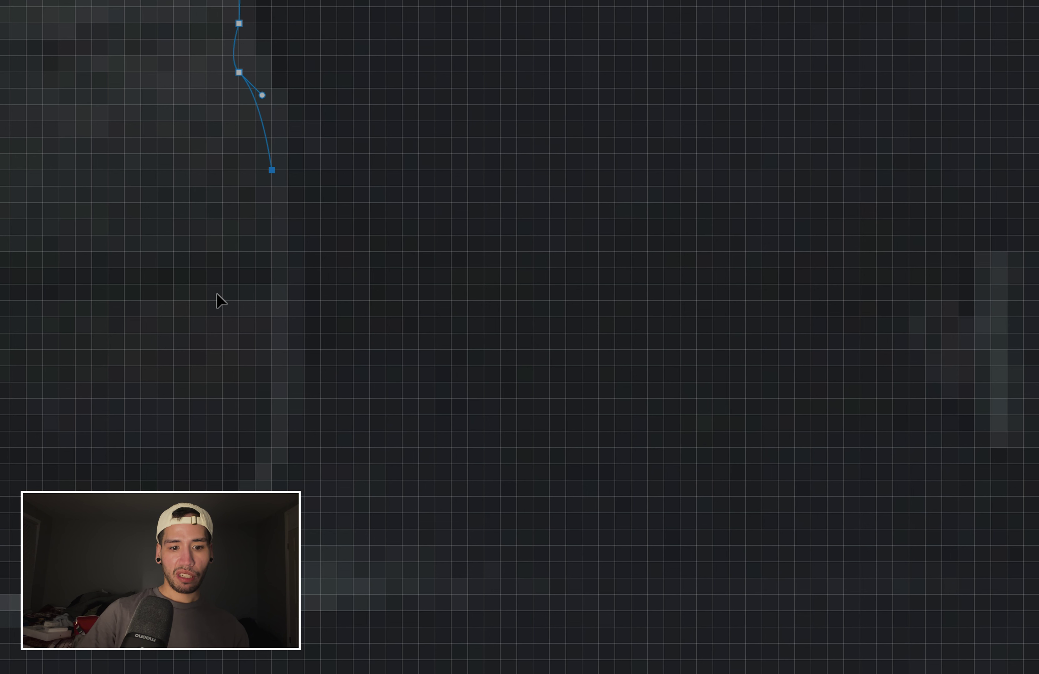
Step: Add a straight vertical segment down the mount's side edge, ending where the lower corner begins to flare outward
scroll(216, 294, right, 5)
scroll(216, 294, up, 6)
scroll(219, 301, down, 8)
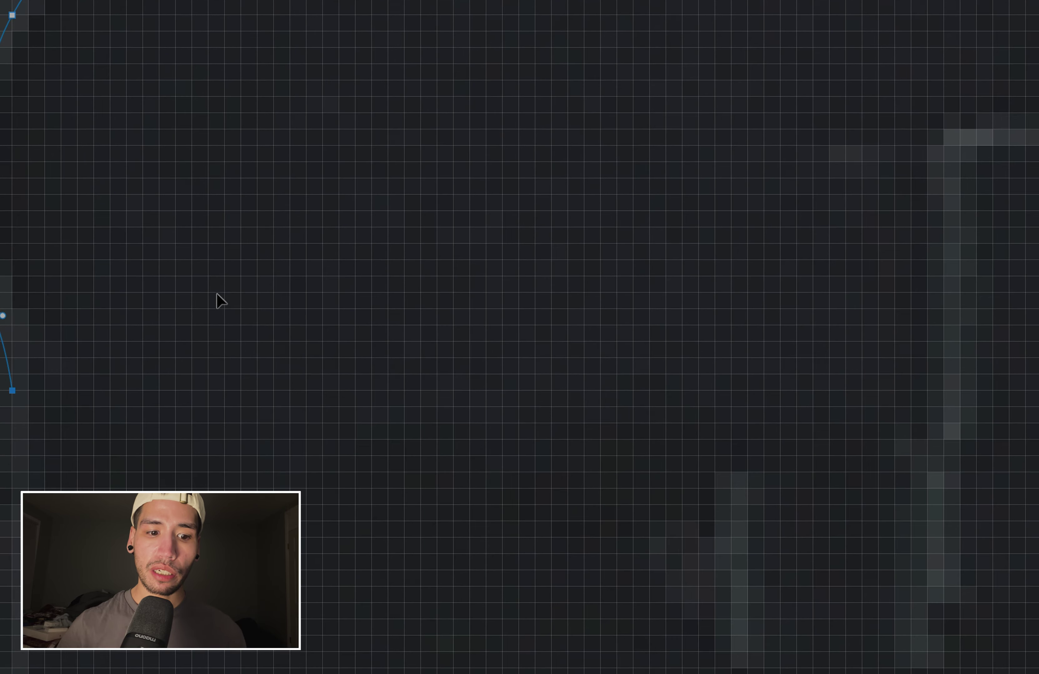
scroll(219, 301, left, 9)
key(p)
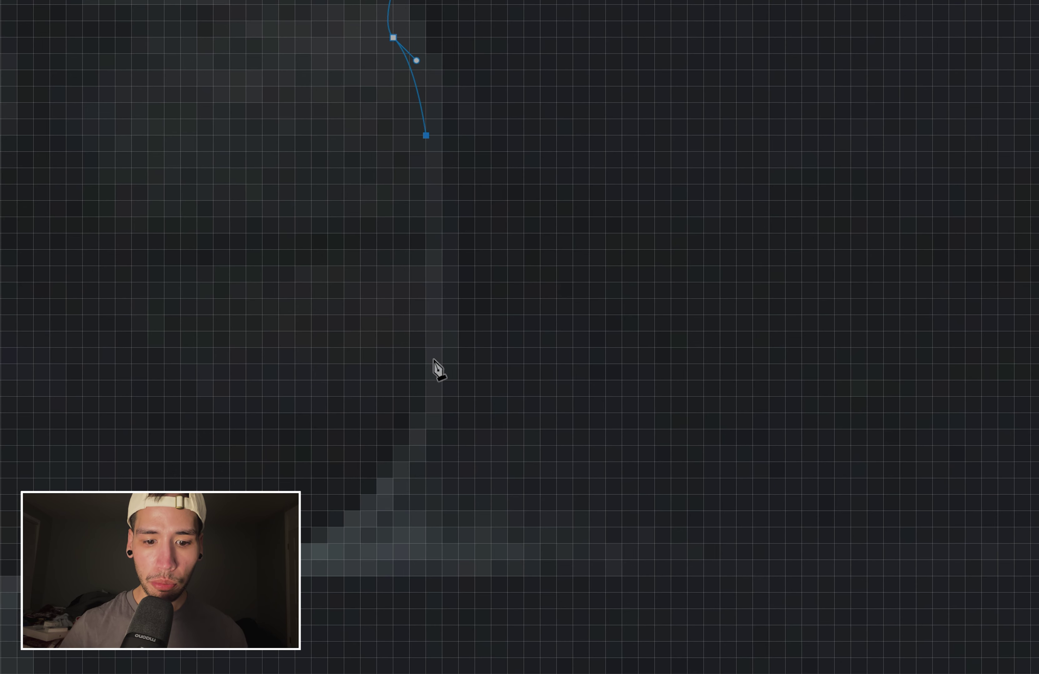
click(426, 397)
Step: Add a segment across the mount's flared lower corner and bend it at a middle anchor to follow the edge
scroll(422, 398, down, 1)
scroll(423, 398, down, 6)
scroll(422, 397, left, 1)
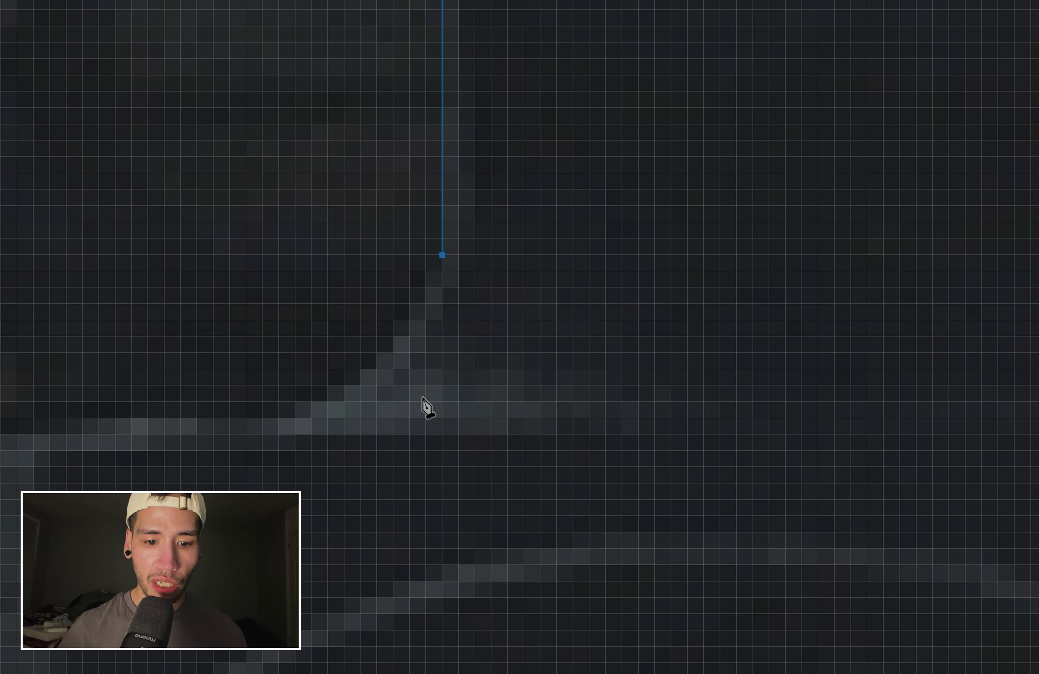
click(263, 418)
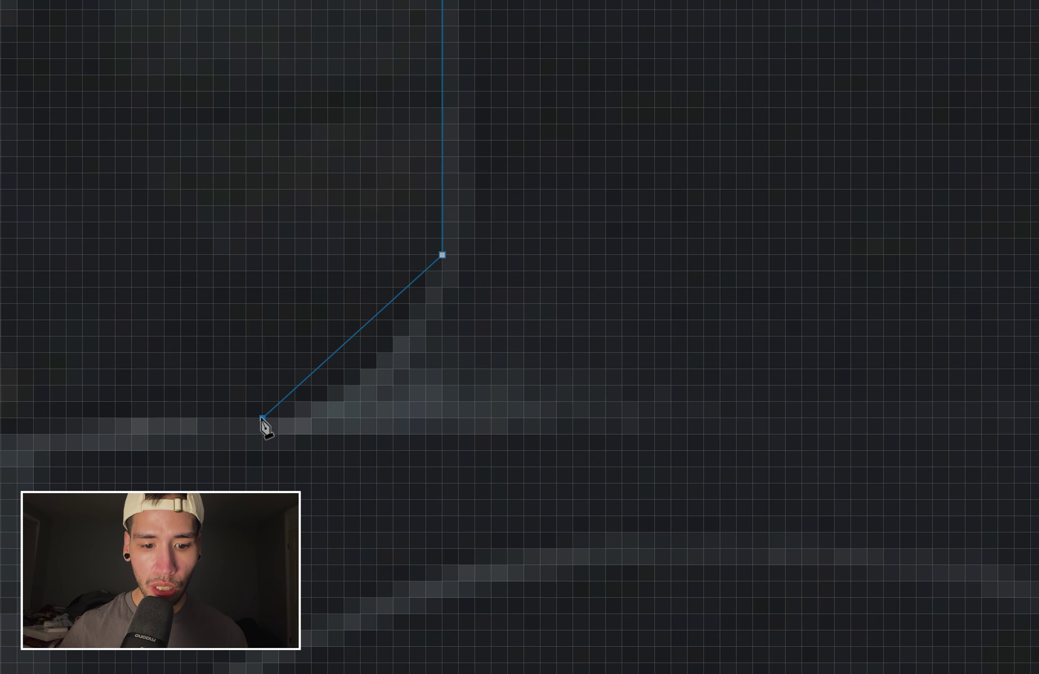
click(345, 344)
drag(345, 344, 375, 357)
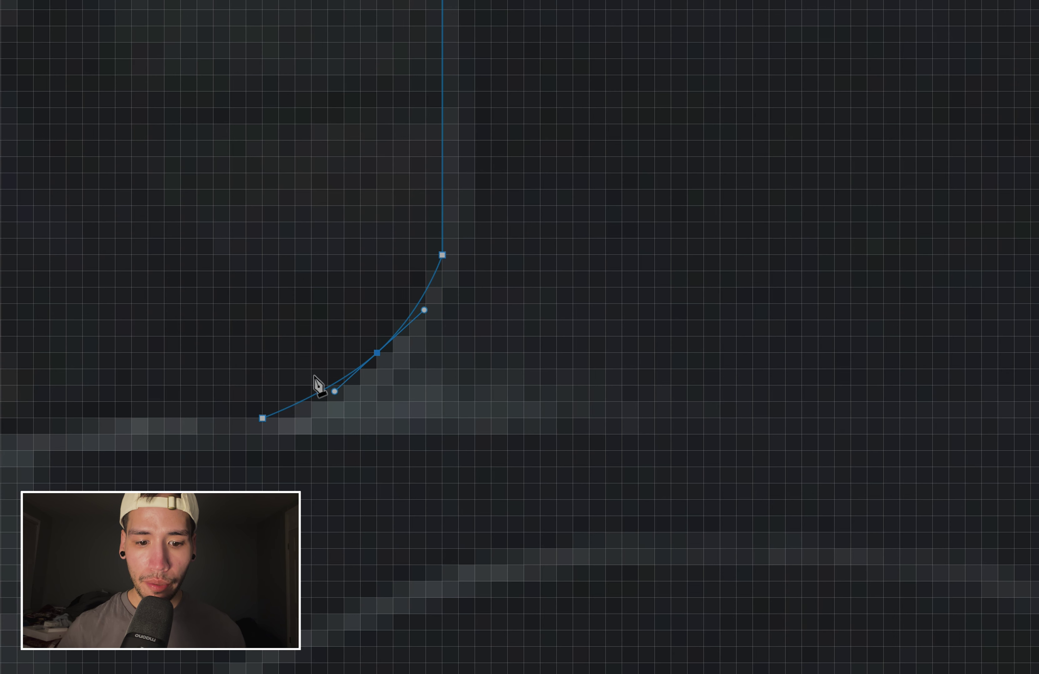
Step: Extend the path along the ledge above the left goggle and curve its outer end with an added anchor
scroll(317, 385, down, 3)
scroll(318, 385, left, 5)
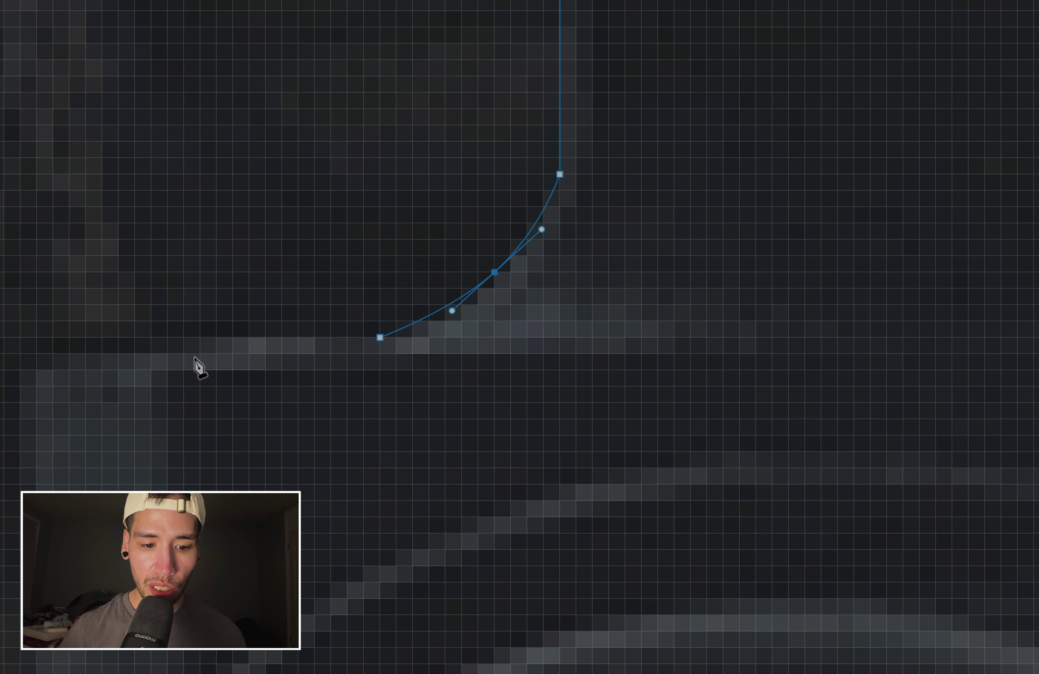
click(20, 371)
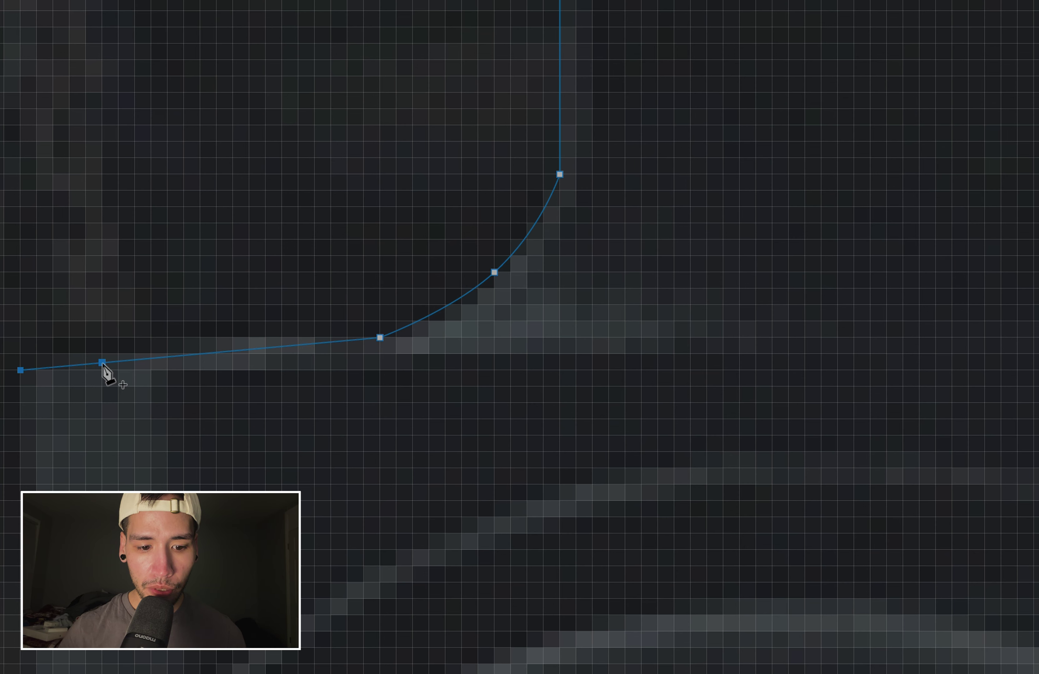
drag(102, 363, 69, 338)
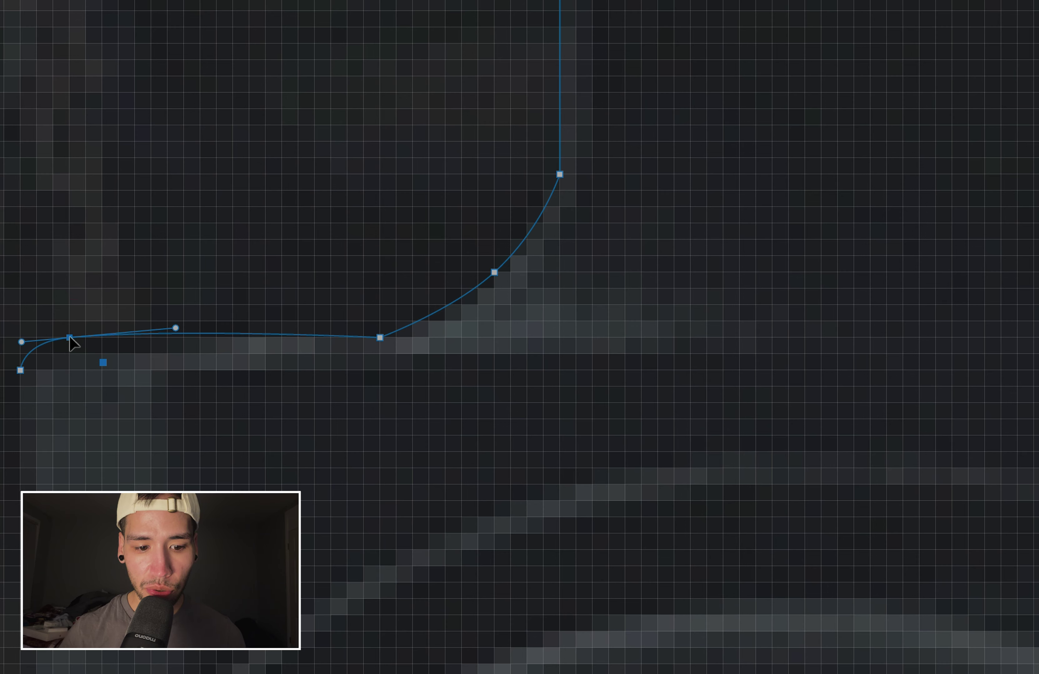
Step: Extend the path down the mount's outer side edge, stepping slightly inward, until it meets the left lens ring
scroll(69, 338, down, 10)
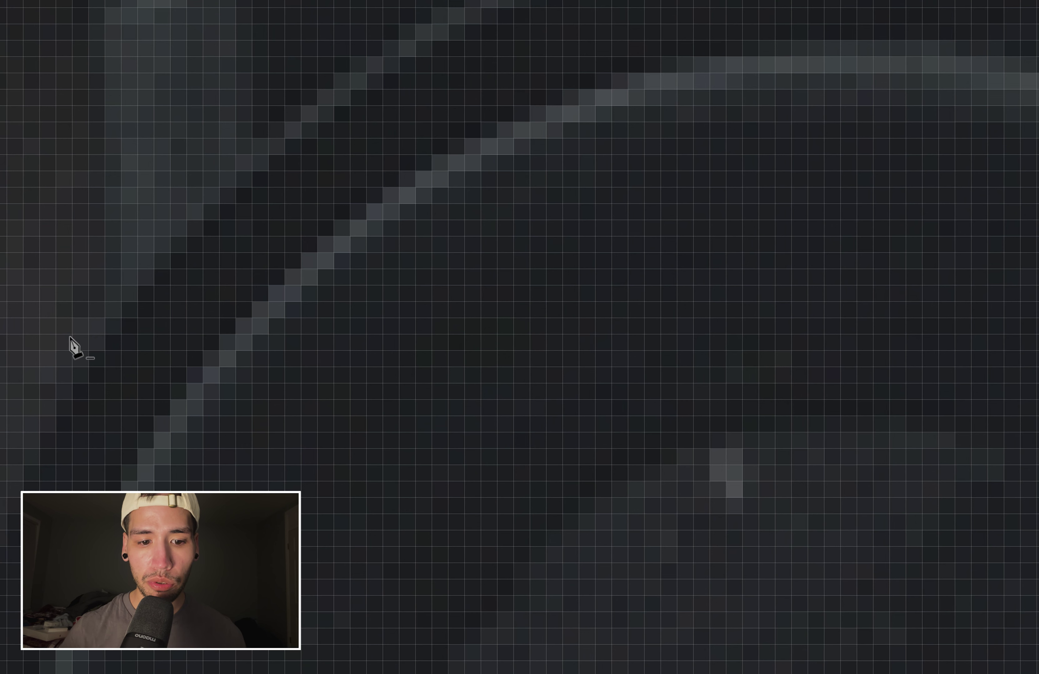
scroll(70, 339, up, 1)
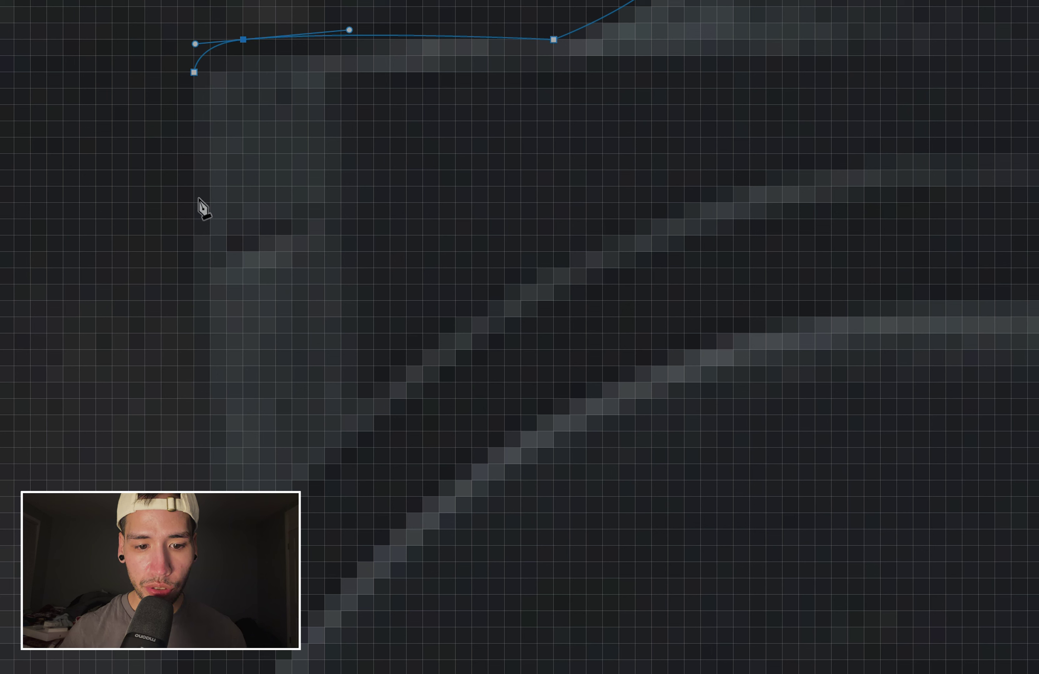
click(210, 265)
key(ctrl+z)
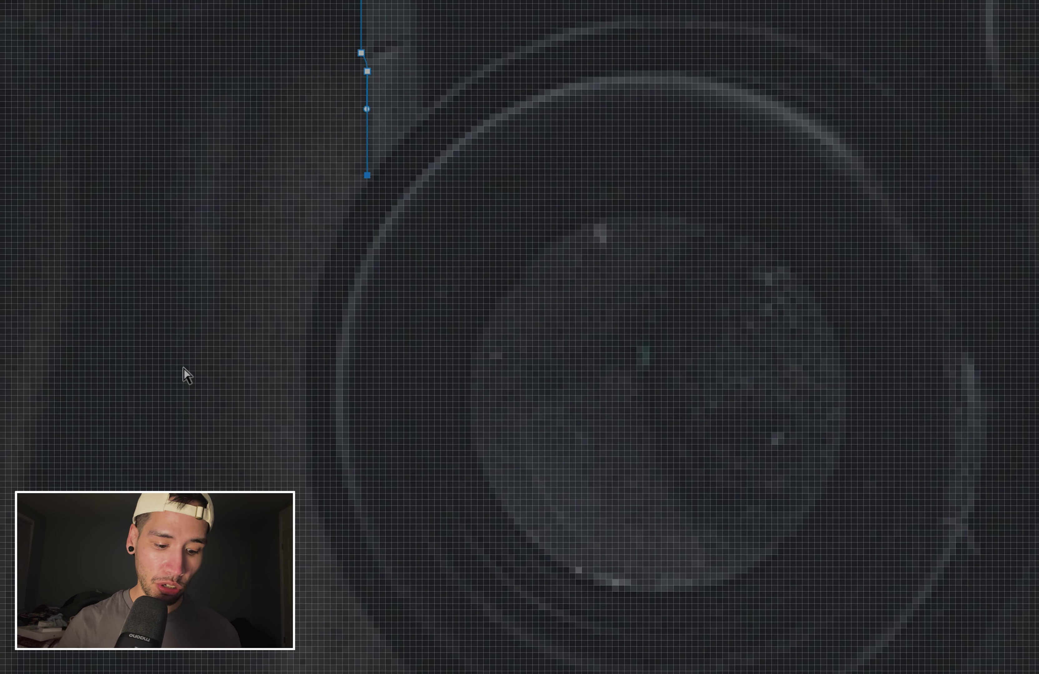
Step: Add a segment along the left lens ring's upper outer edge to its widest point and bend it at a middle anchor
key(ctrl+plus)
scroll(188, 377, down, 5)
scroll(188, 378, right, 3)
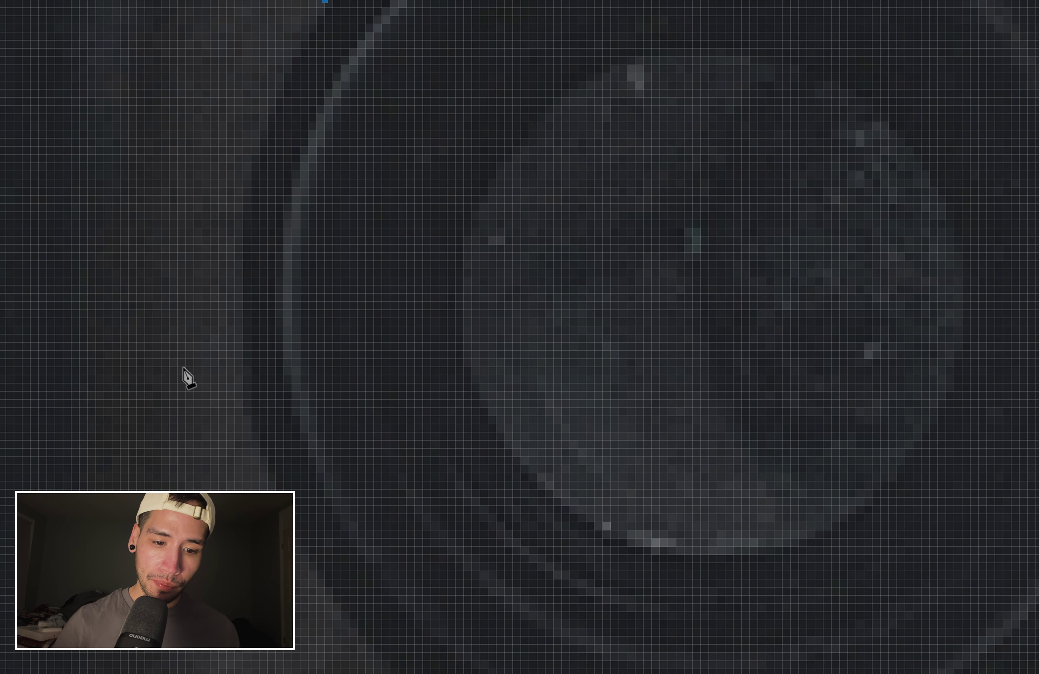
key(ctrl+minus)
key(ctrl+minus)
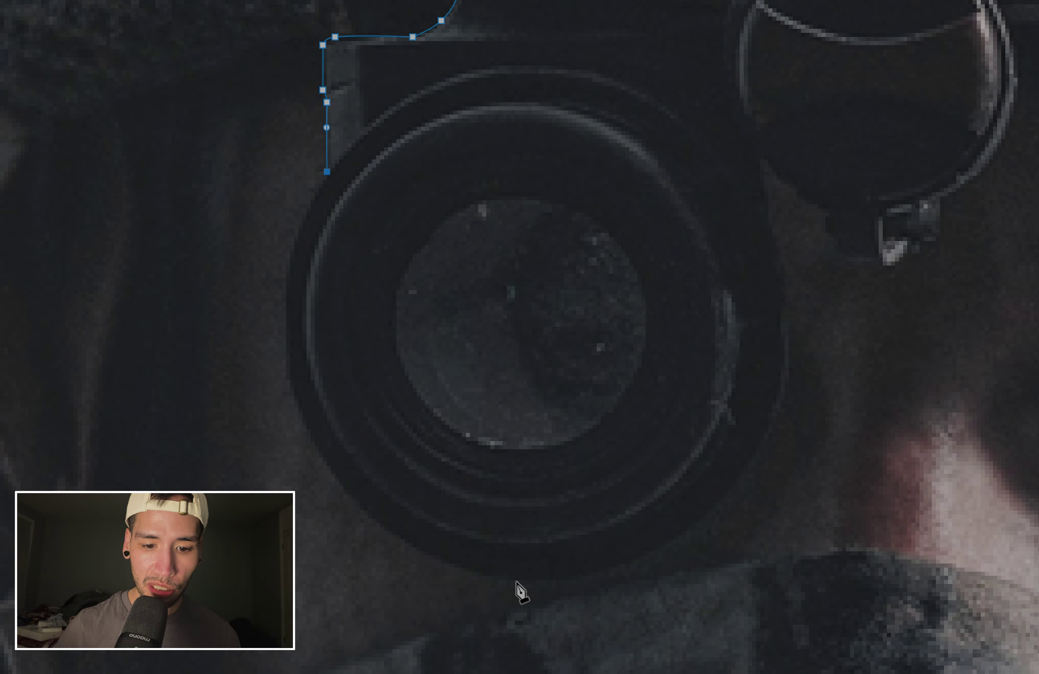
click(286, 323)
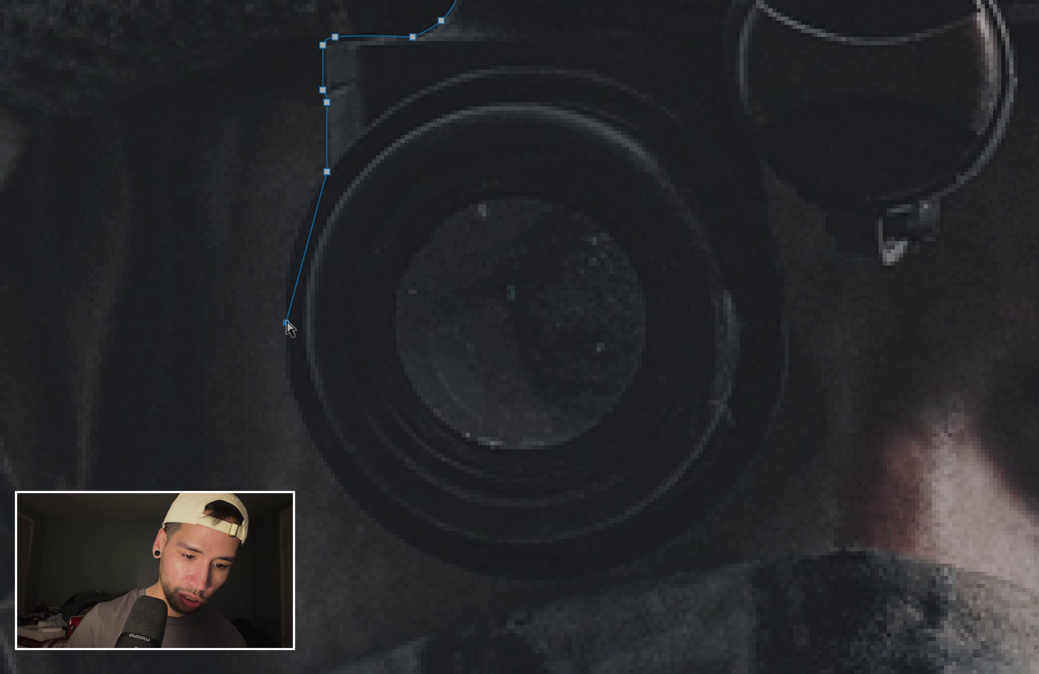
scroll(287, 326, up, 6)
scroll(286, 325, up, 5)
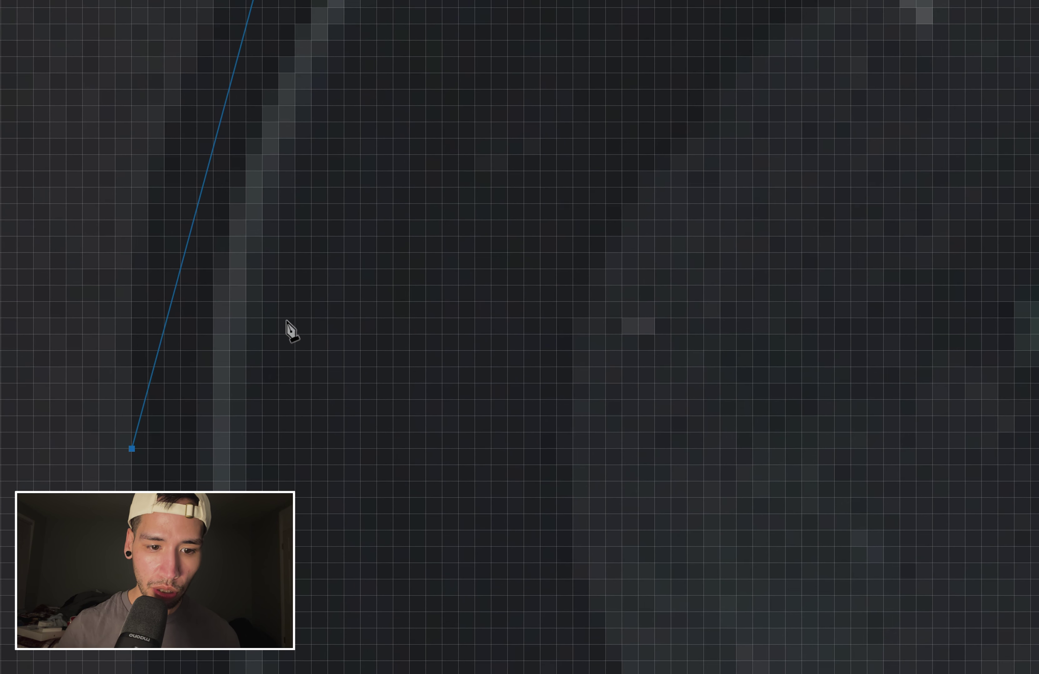
click(220, 238)
drag(225, 244, 171, 227)
scroll(189, 108, down, 5)
scroll(189, 107, right, 3)
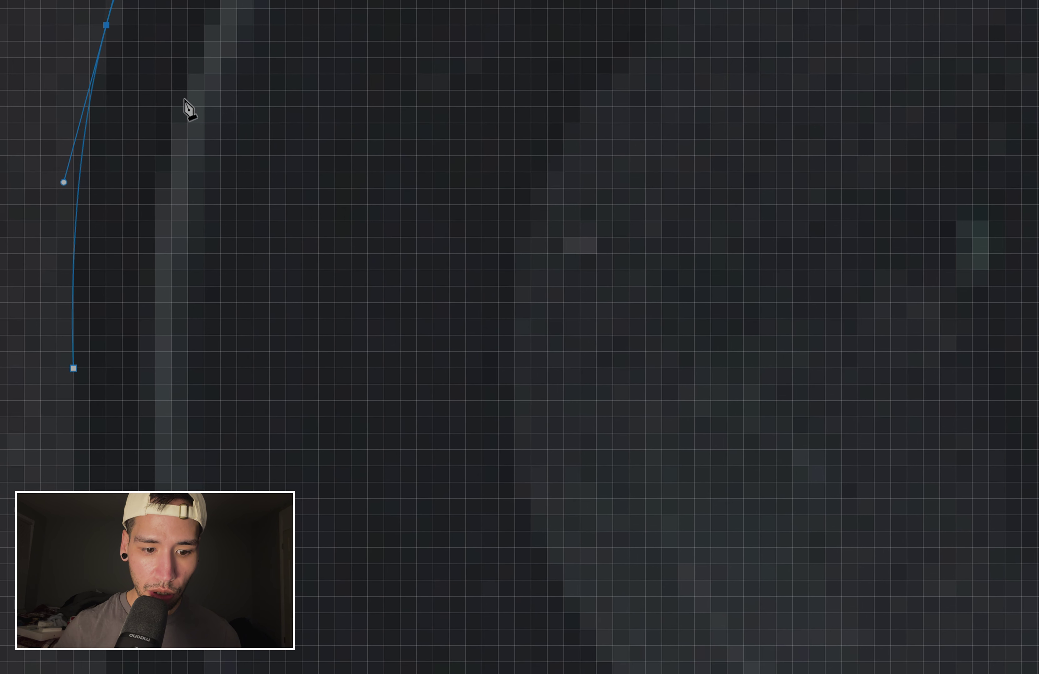
Step: Extend the path straight across the left lens to an anchor on the ring's opposite edge, level with the previous one
key(super+minus)
key(super+minus)
key(super+minus)
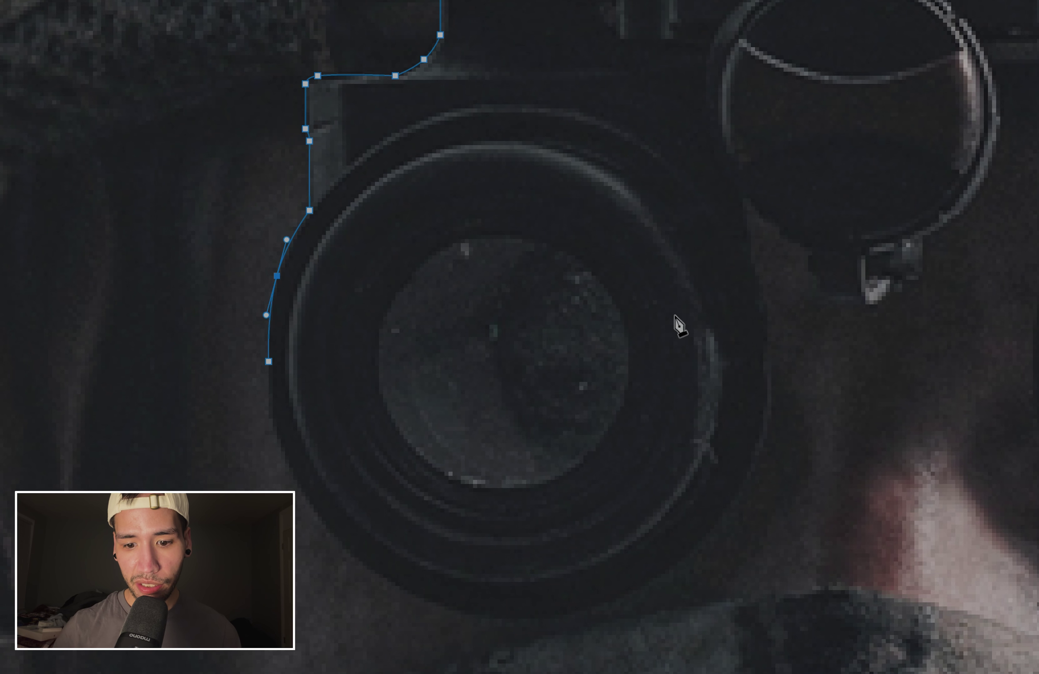
key(super+plus)
key(super+plus)
key(super+plus)
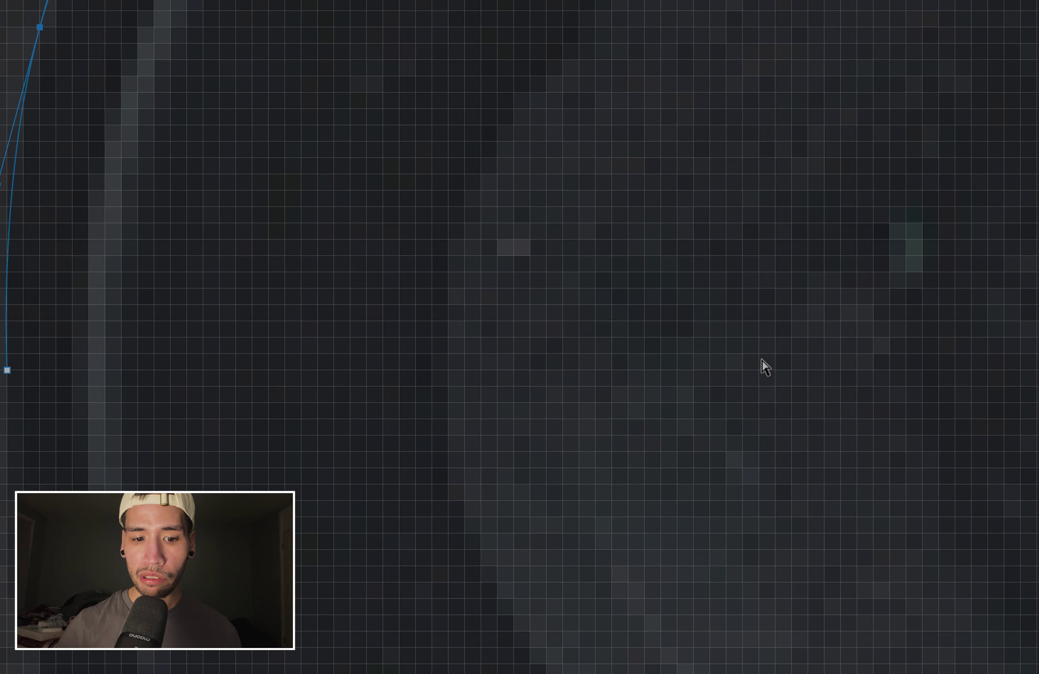
scroll(765, 370, right, 10)
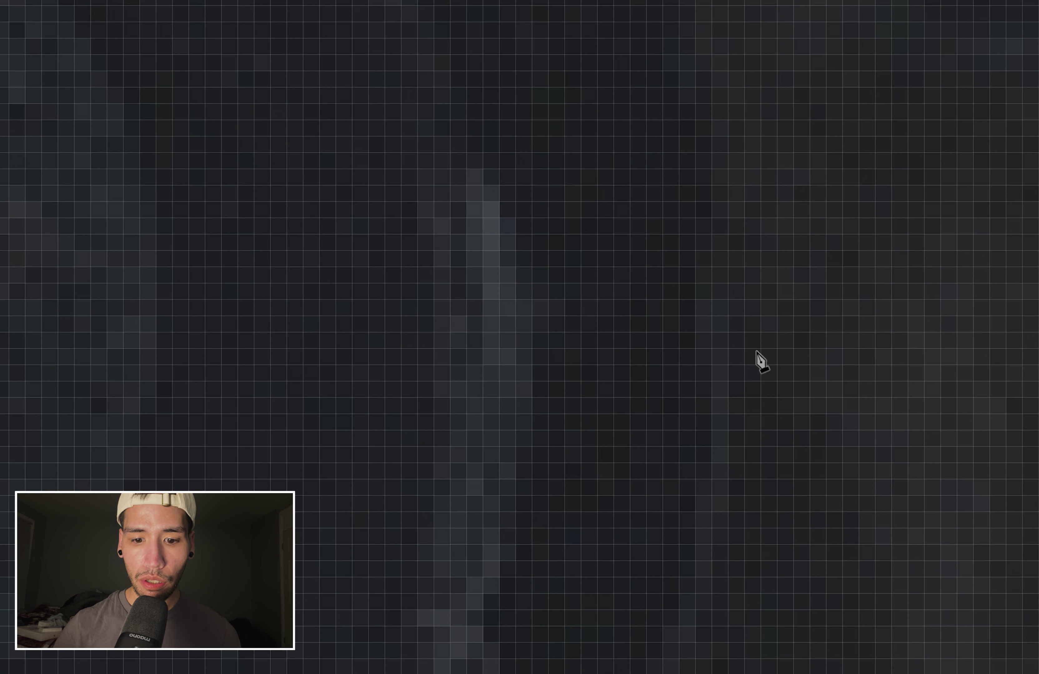
click(728, 301)
scroll(727, 301, left, 10)
scroll(727, 302, down, 2)
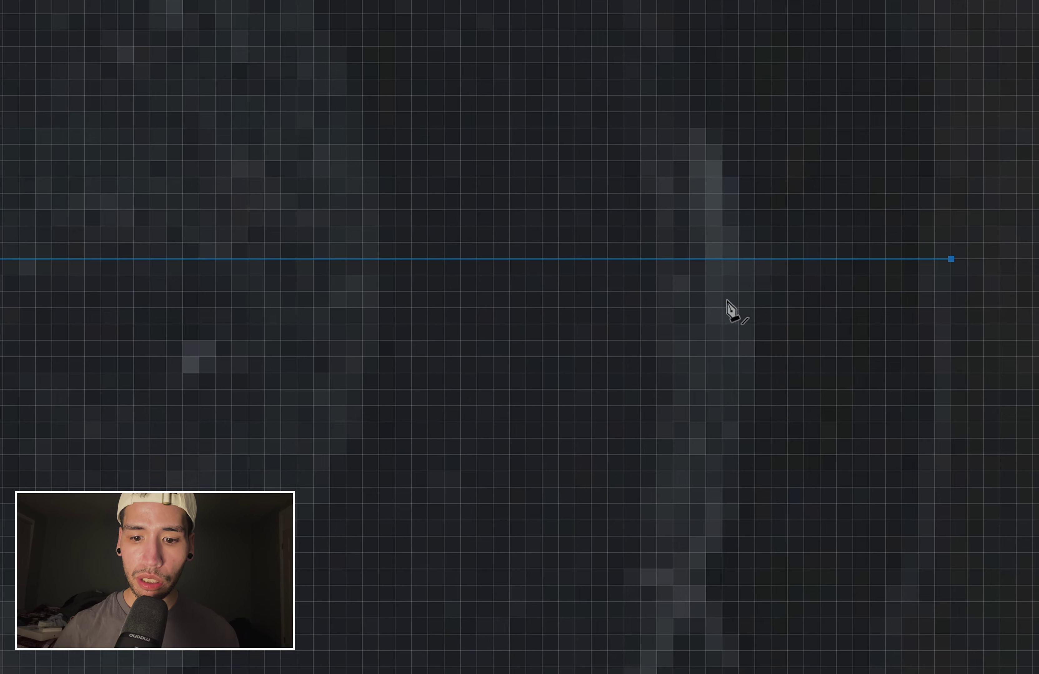
Step: Add an anchor midway along the line across the lens and pull it down to the ring's lowest edge
key(super+minus)
key(super+minus)
key(super+minus)
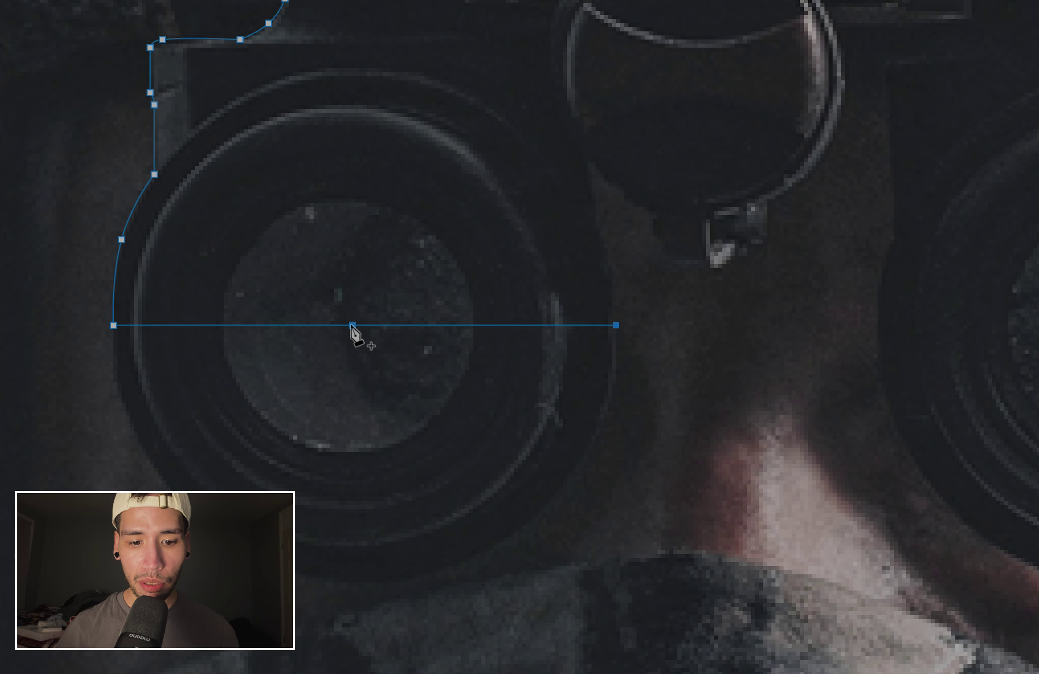
click(357, 325)
scroll(358, 307, down, 3)
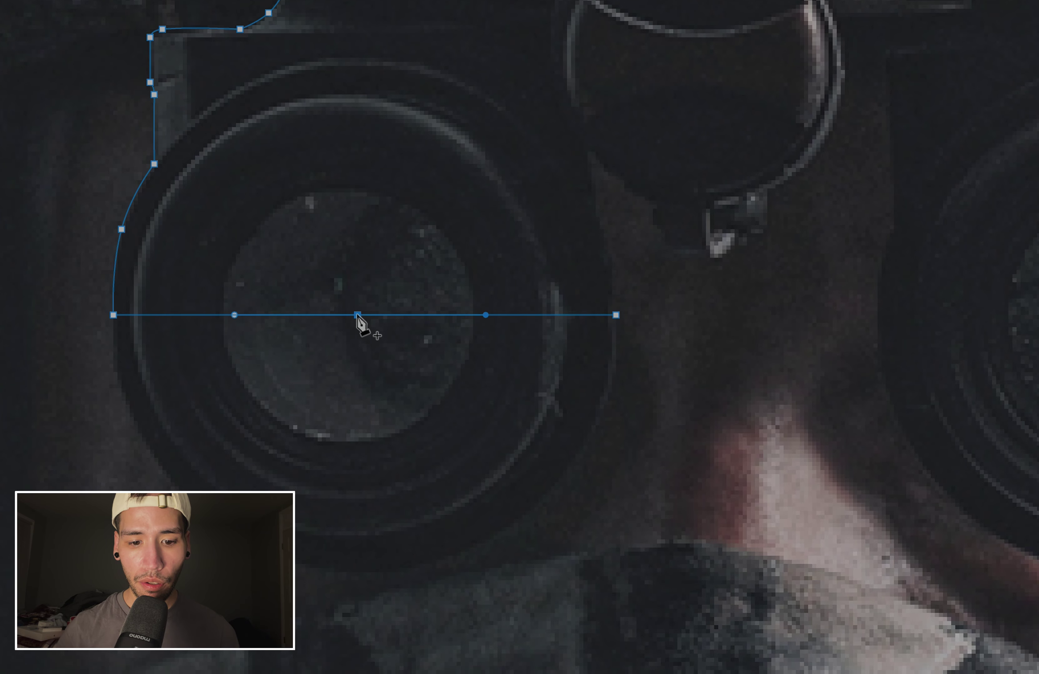
drag(357, 278, 355, 450)
drag(359, 383, 359, 473)
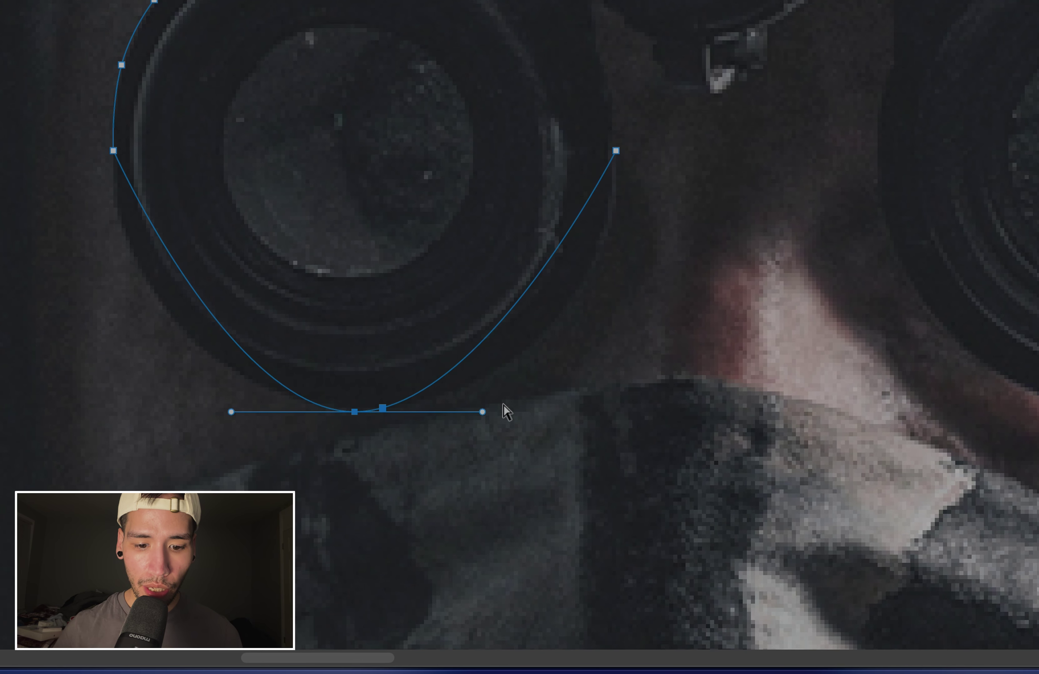
Step: Lengthen and tilt both direction handles of the bottom anchor so the curves round out along the lower lens ring
drag(482, 412, 616, 390)
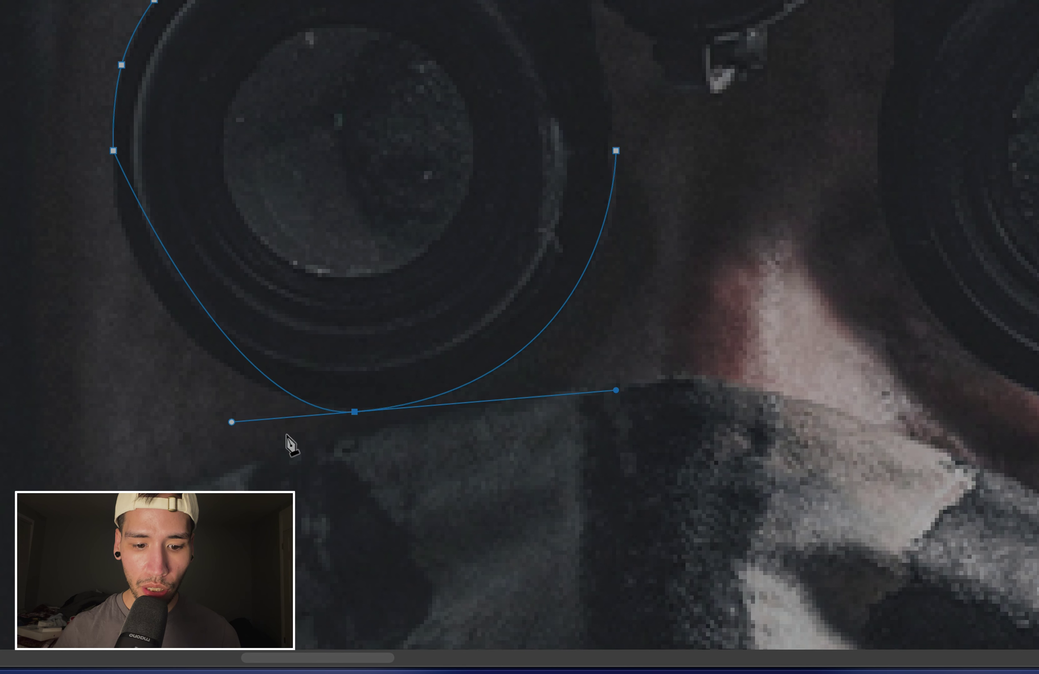
drag(232, 423, 103, 371)
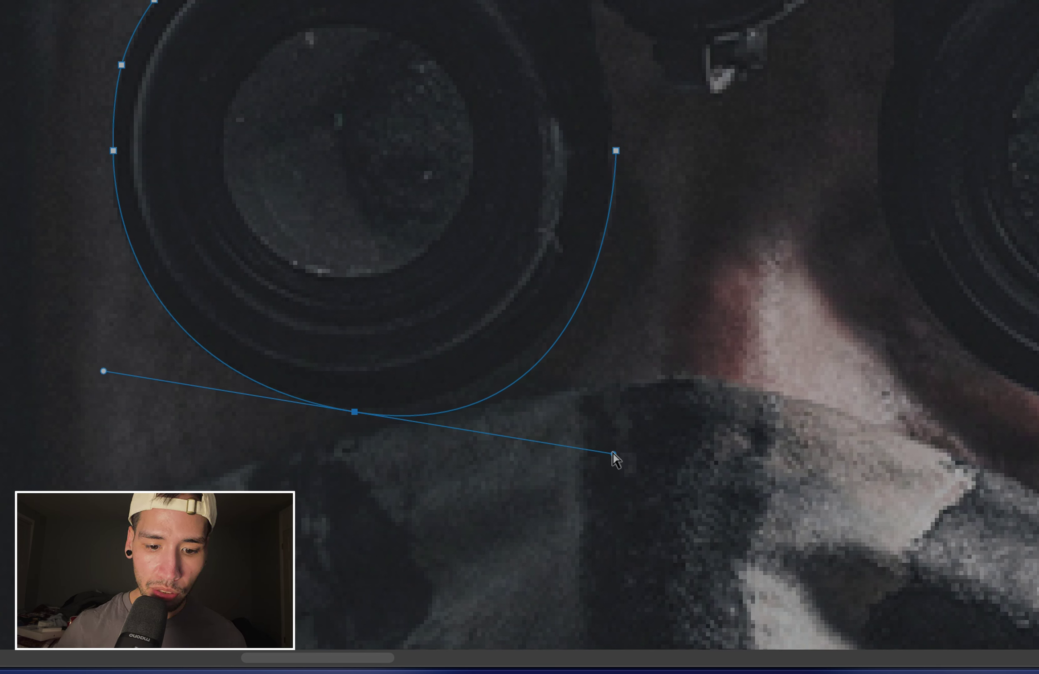
drag(613, 454, 636, 402)
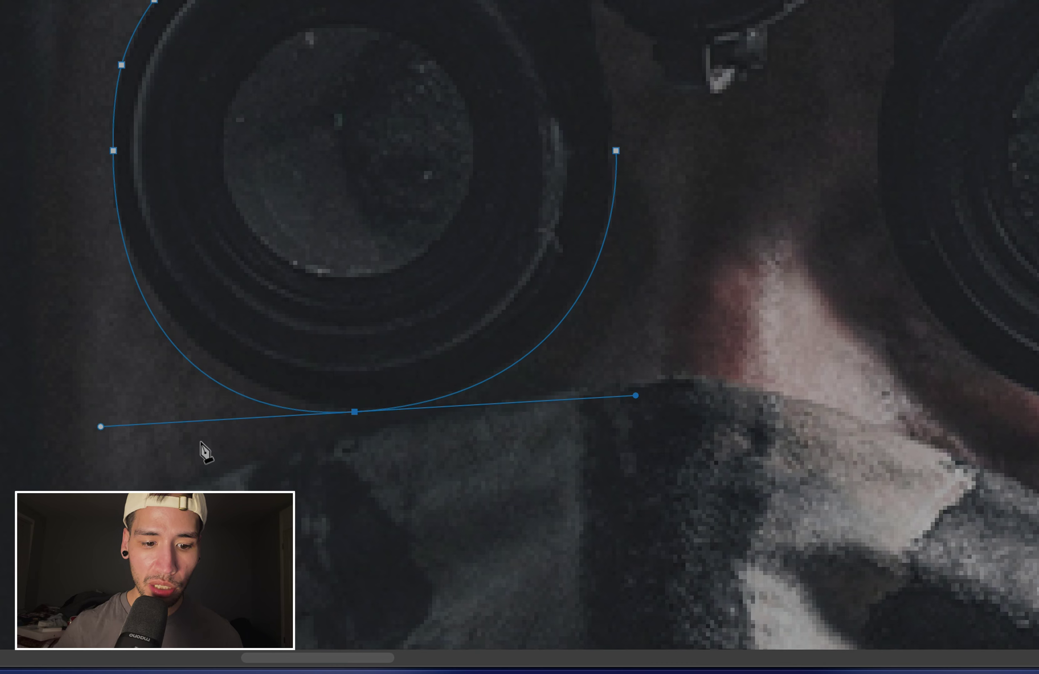
drag(100, 427, 248, 319)
key(ctrl+z)
click(207, 378)
key(ctrl+z)
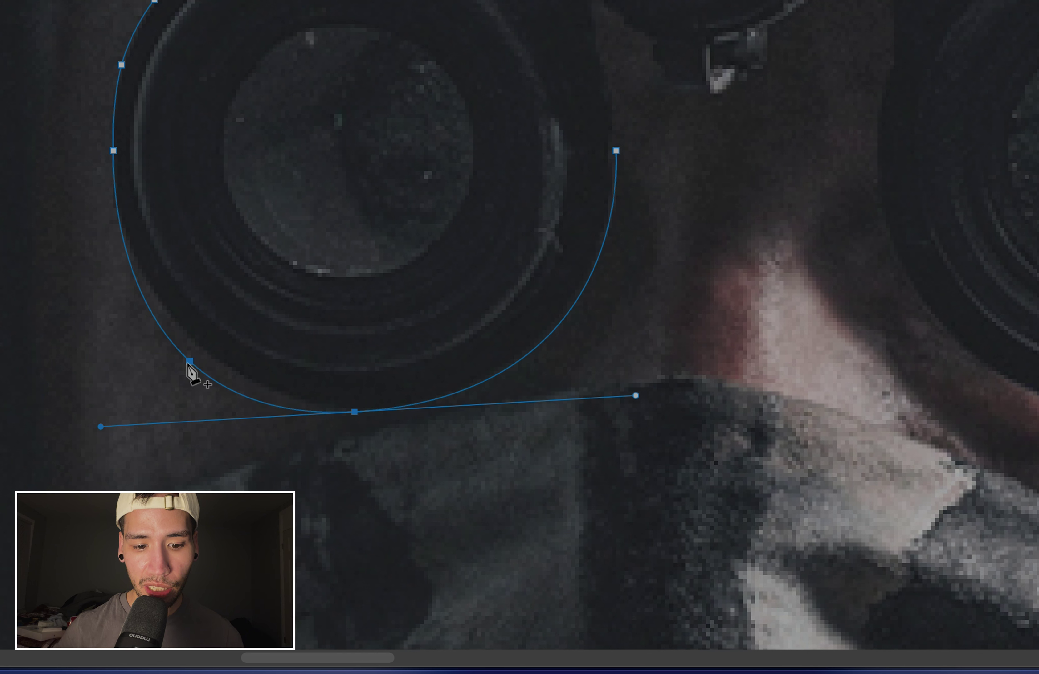
Step: Add an anchor on the lens ring's lower outer curve and adjust its position and handle to fit the edge
click(185, 357)
drag(185, 357, 186, 351)
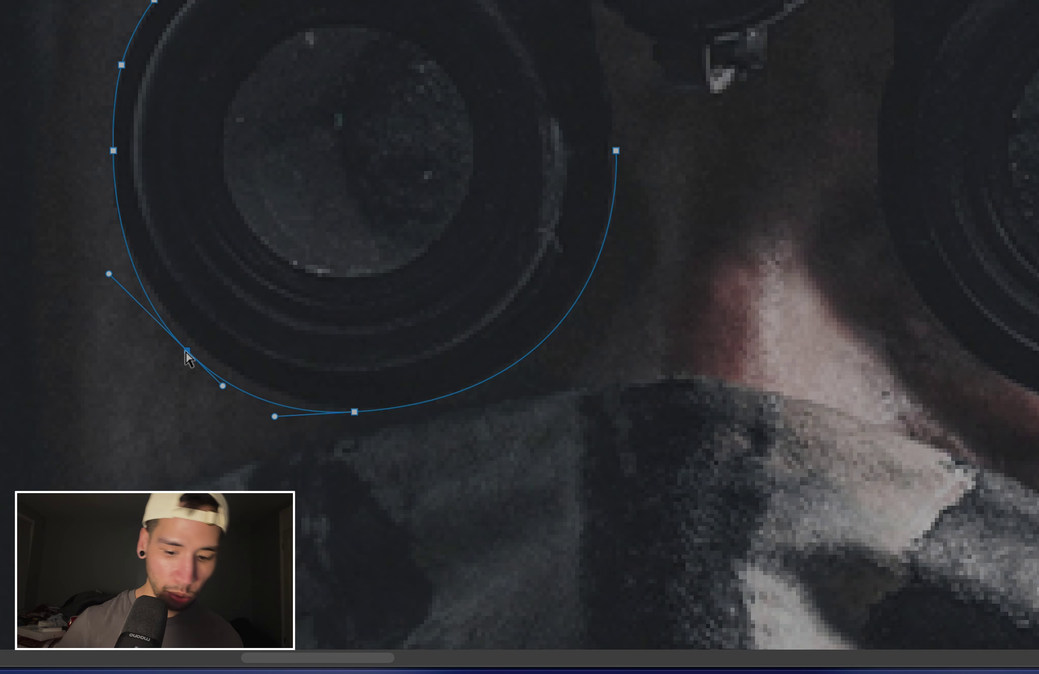
scroll(188, 358, up, 5)
scroll(190, 359, down, 5)
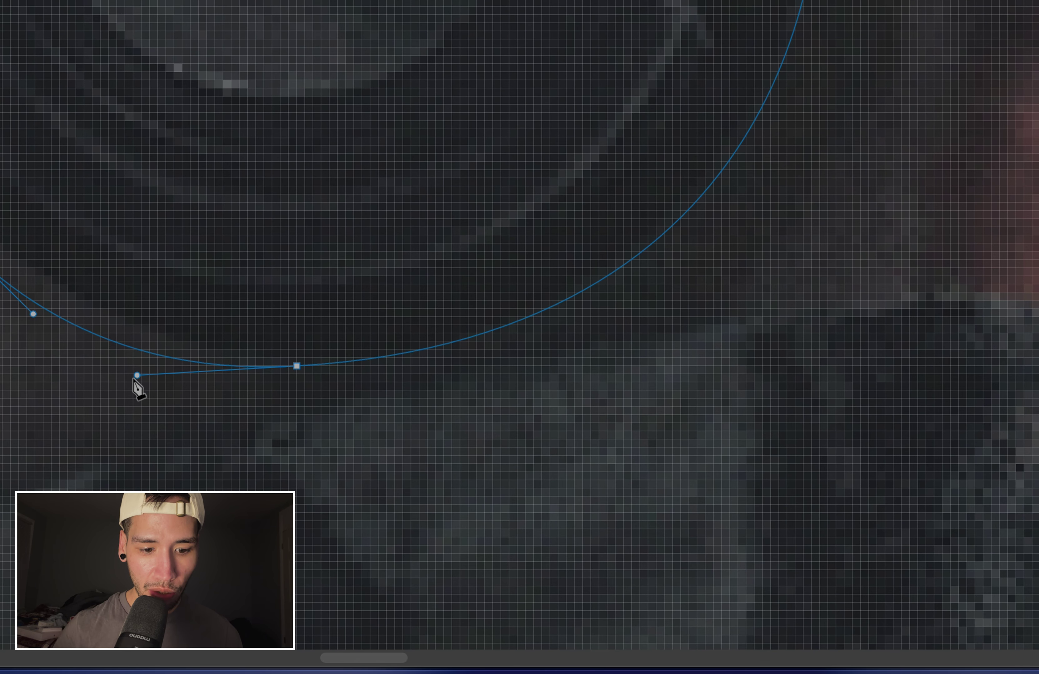
drag(33, 314, 0, 236)
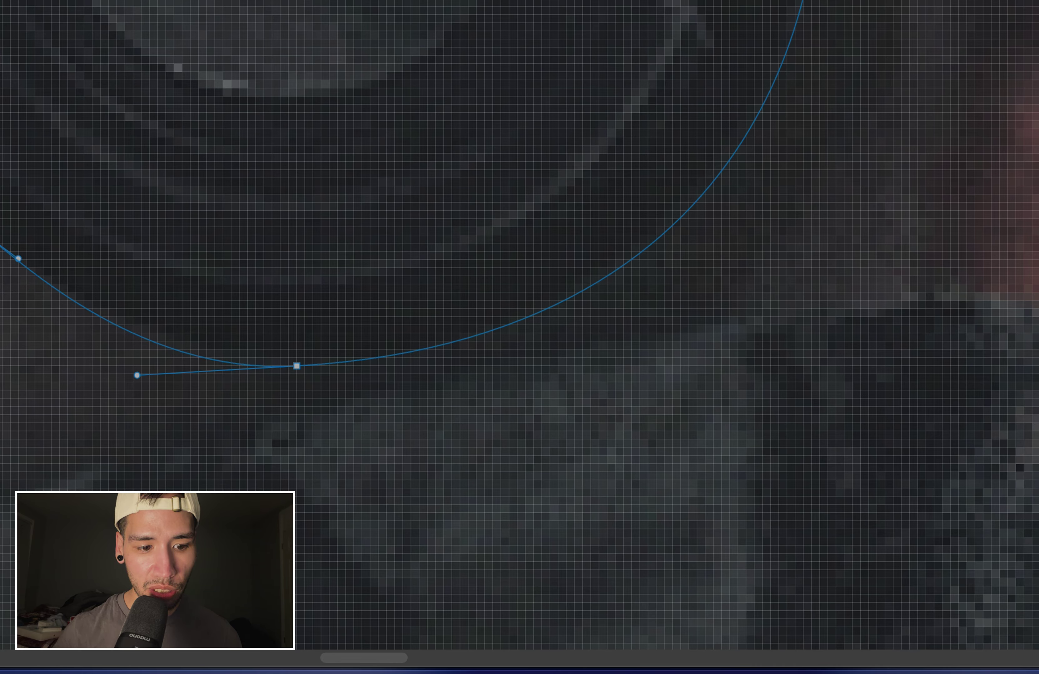
drag(1, 236, 1, 240)
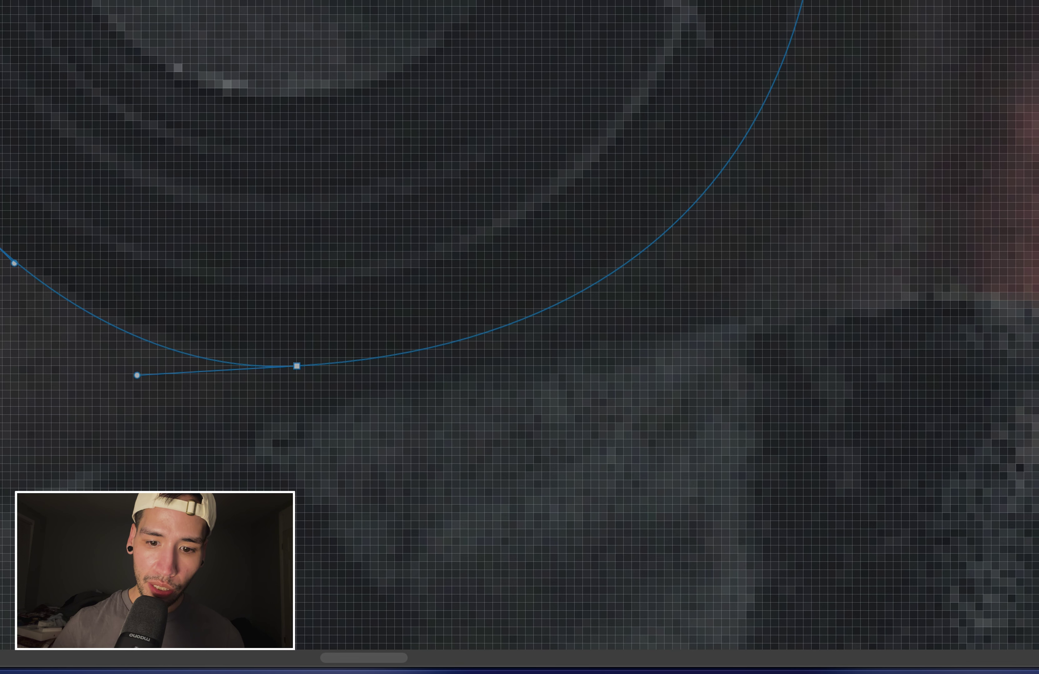
Step: Add another anchor between the lower outer anchor and the bottom anchor, pulling the curve onto the ring's edge
scroll(470, 211, right, 2)
scroll(470, 211, up, 1)
scroll(519, 325, up, 2)
scroll(519, 326, left, 10)
scroll(519, 325, down, 10)
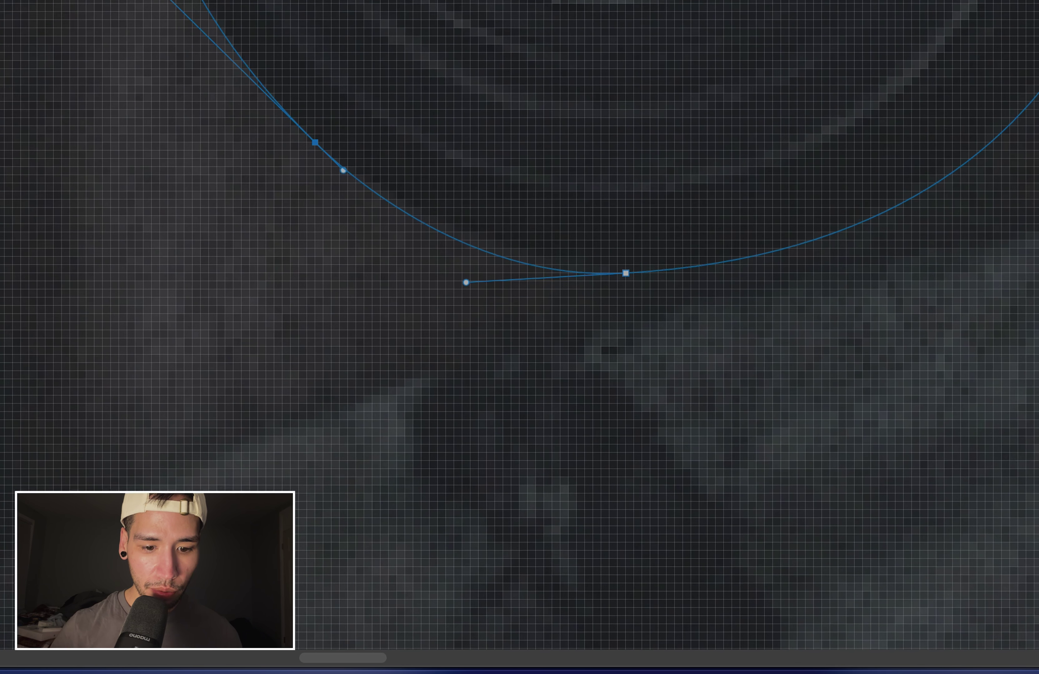
click(486, 74)
drag(485, 73, 484, 62)
drag(582, 98, 580, 100)
Step: Add a further anchor on the ring's underside, just before the bottom anchor, to refine the curve
scroll(578, 100, right, 6)
scroll(579, 100, up, 5)
scroll(579, 100, up, 5)
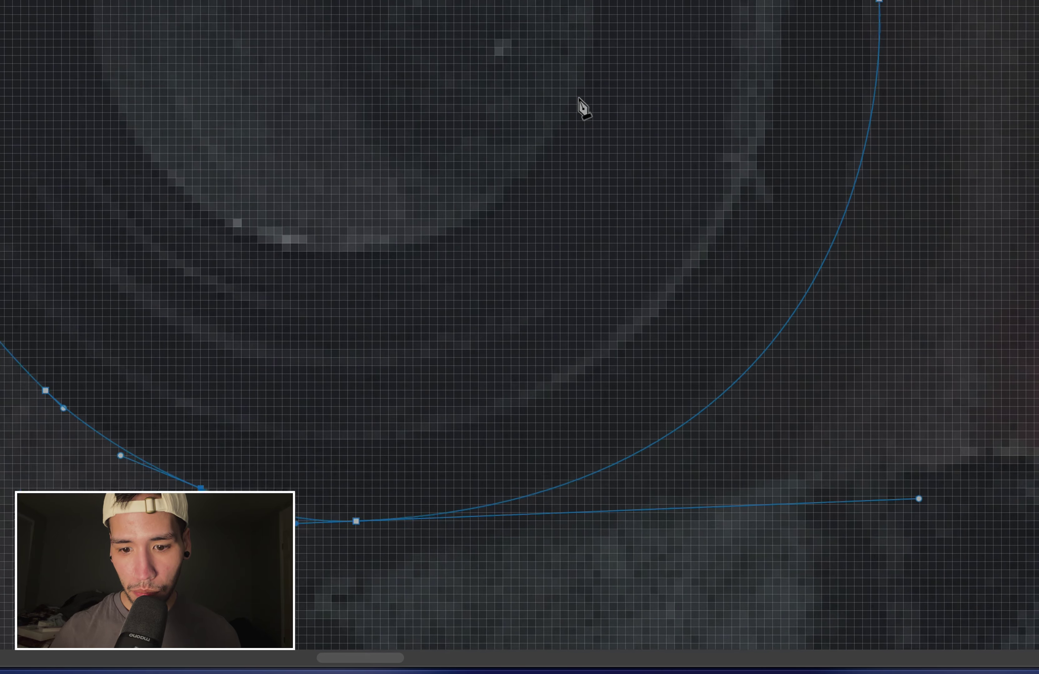
scroll(580, 102, down, 8)
scroll(580, 102, left, 5)
click(518, 178)
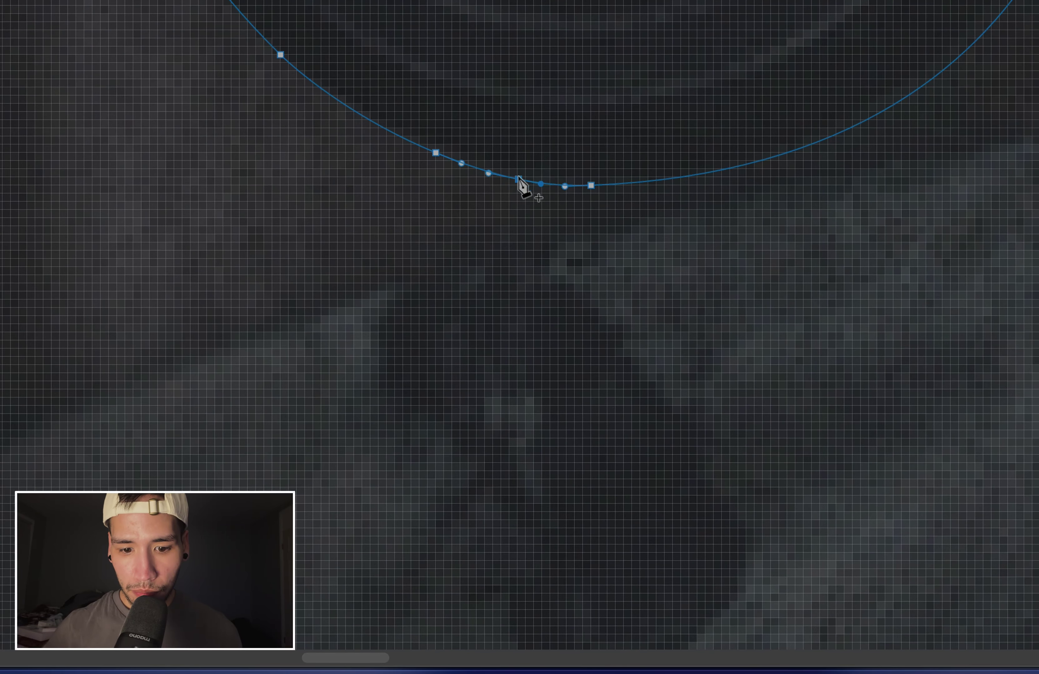
Step: Extend the path up the lens ring's inner edge toward the nose bridge and bend the segment at a middle anchor
scroll(613, 244, right, 5)
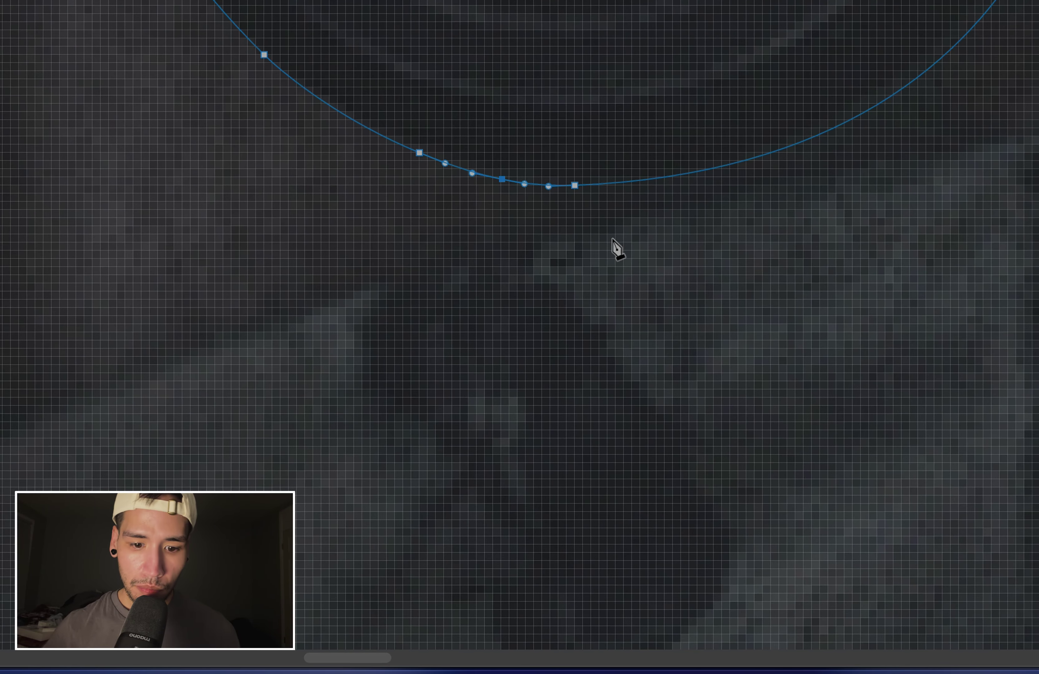
scroll(613, 244, up, 10)
scroll(613, 244, right, 2)
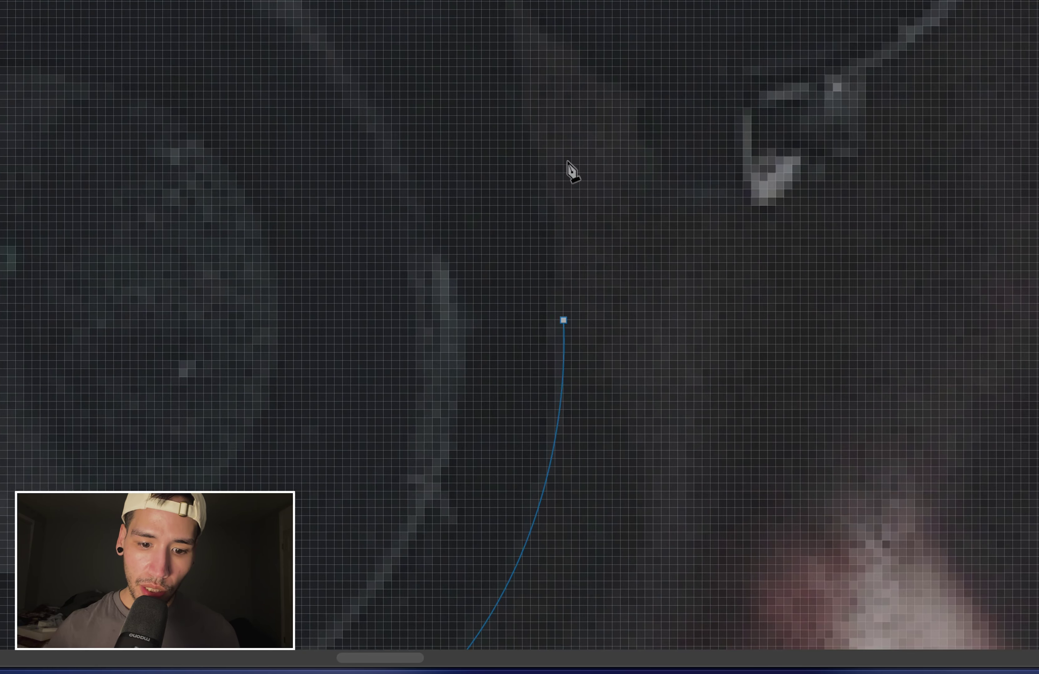
click(514, 100)
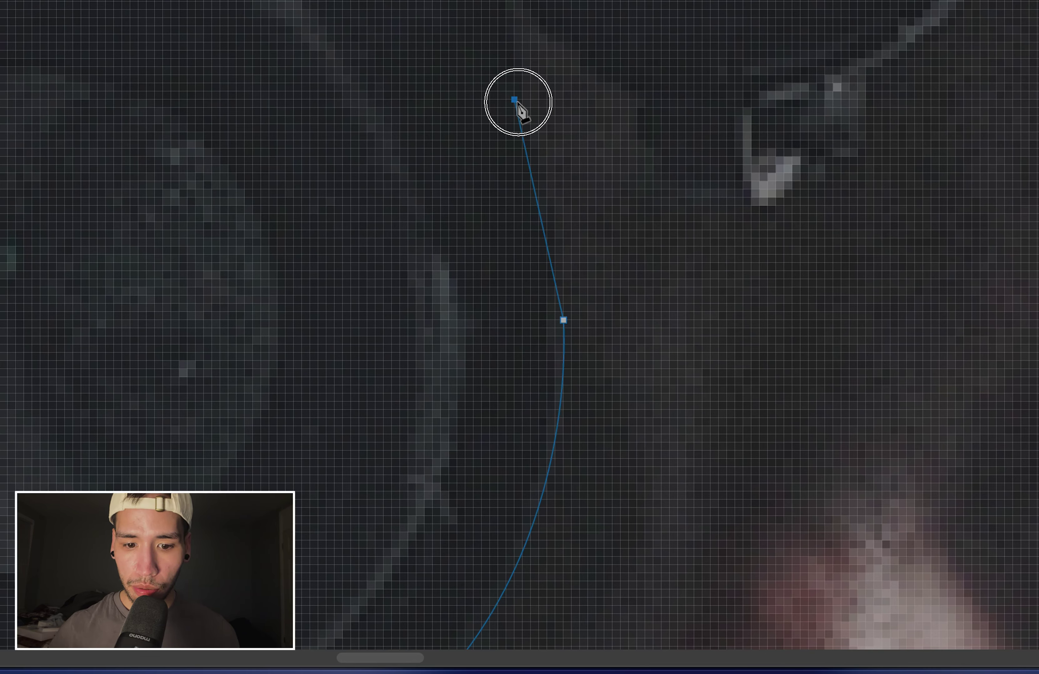
mouse_move(540, 198)
mouse_down()
mouse_move(556, 185)
mouse_move(548, 179)
mouse_up()
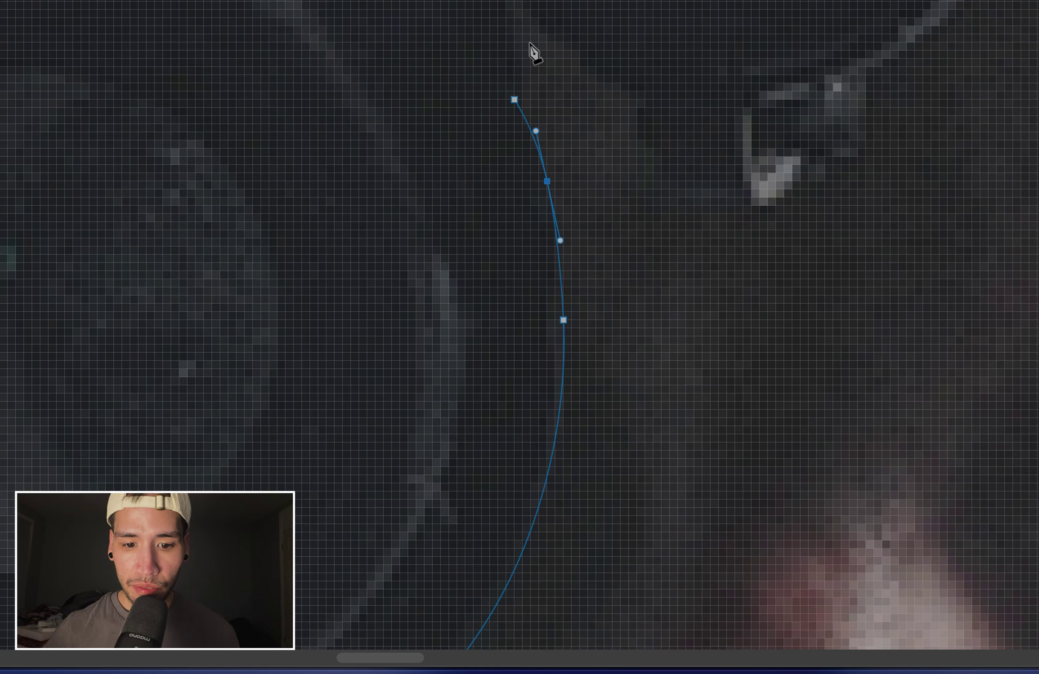
Step: Add a short upward segment to the notch beside the neighbouring lens and shape it with two added anchors
click(515, 3)
click(513, 70)
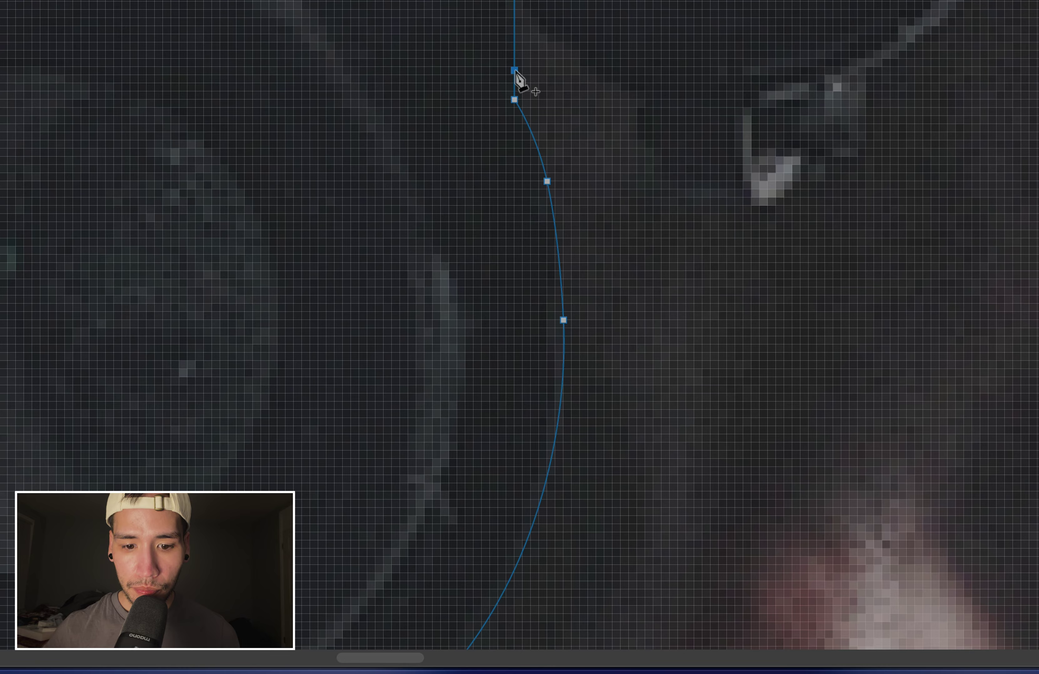
drag(514, 71, 523, 75)
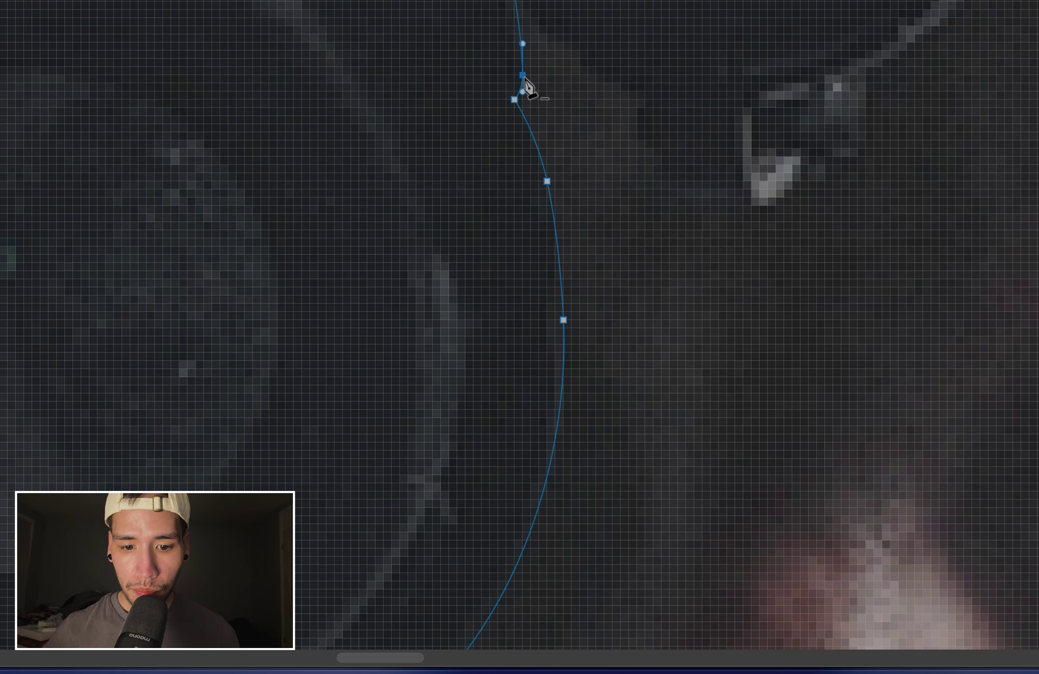
mouse_move(519, 27)
mouse_down()
mouse_move(506, 31)
mouse_move(515, 32)
mouse_up()
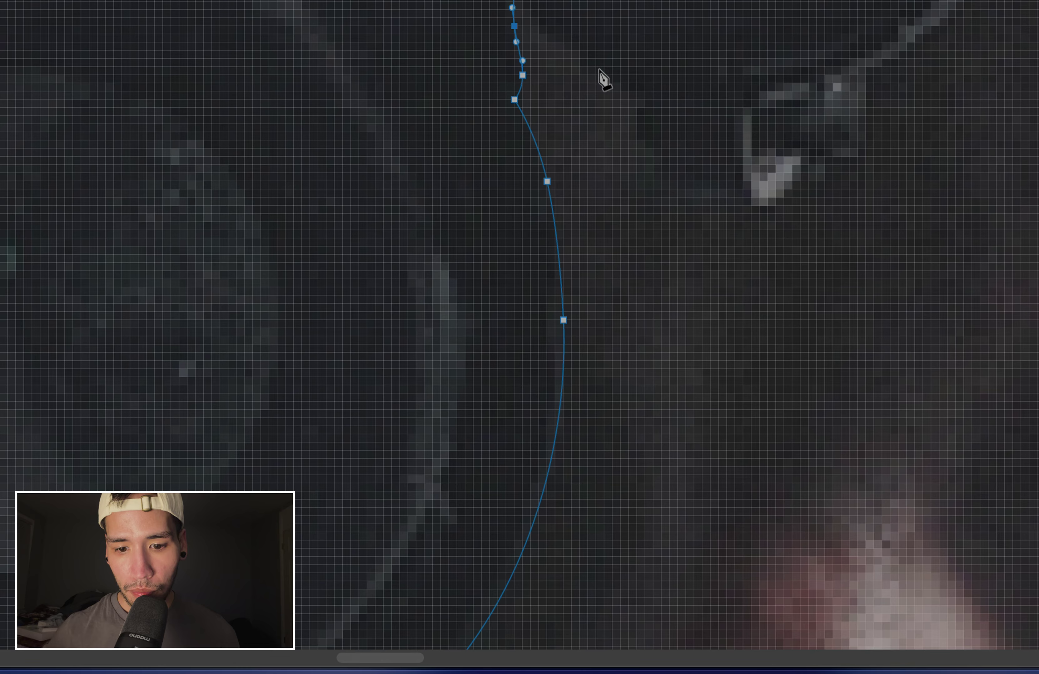
Step: Add a diagonal segment from the notch along the neighbouring lens's lower edge and bend it with a middle anchor
click(642, 100)
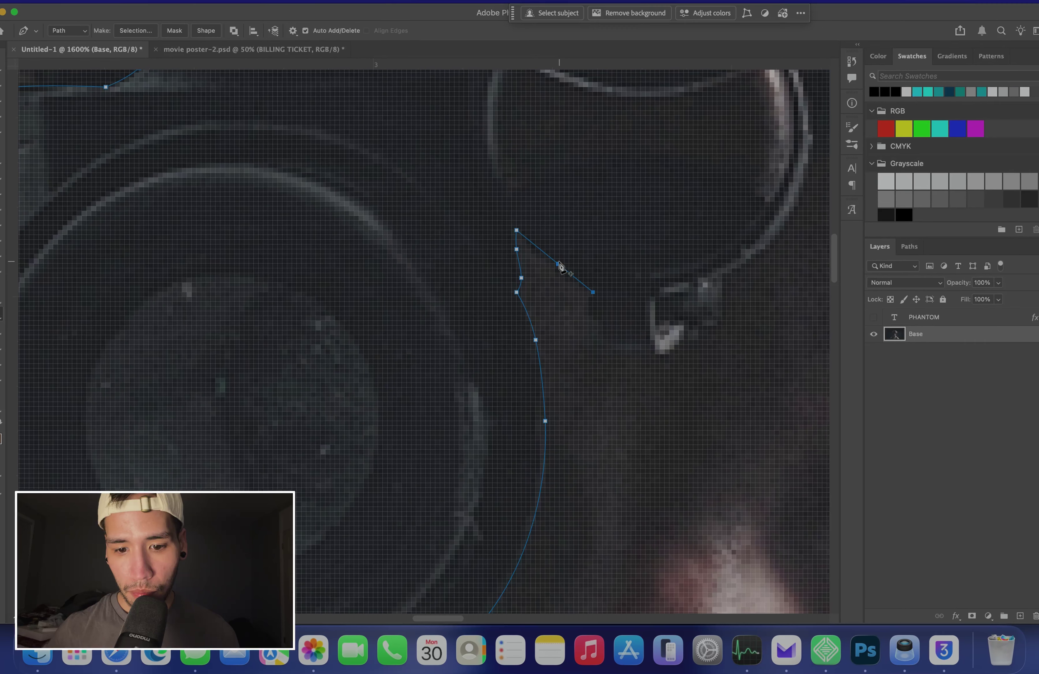
drag(558, 265, 554, 271)
scroll(604, 323, down, 3)
scroll(604, 323, right, 3)
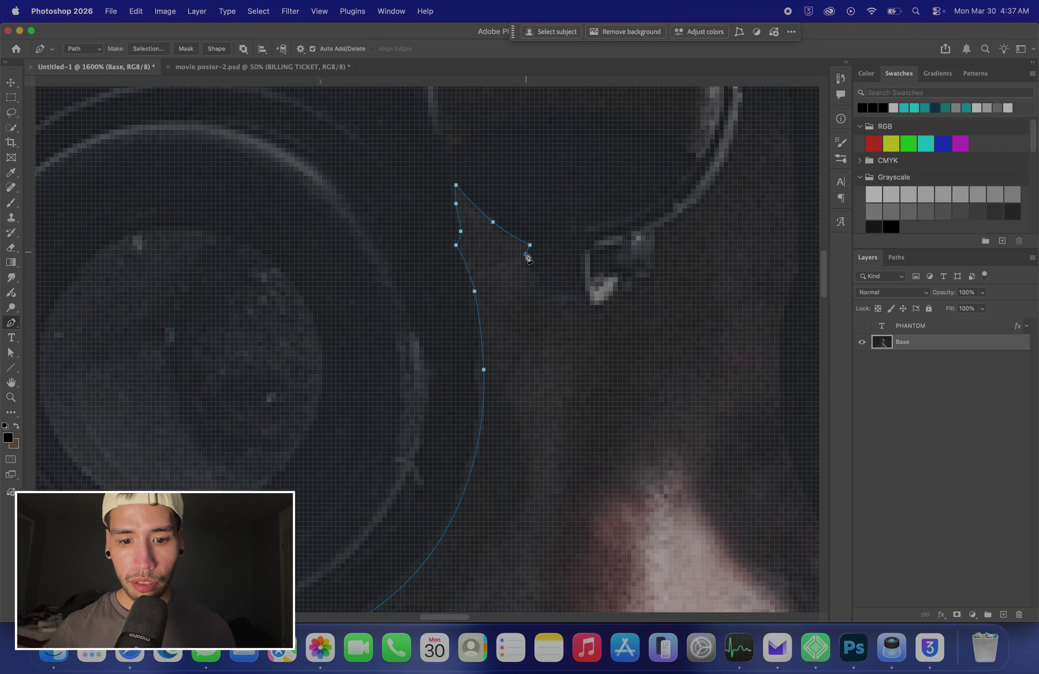
Step: Add a short diagonal segment from the neighbouring lens's lower edge and a straight downward segment along the dark pixels beneath it
click(523, 257)
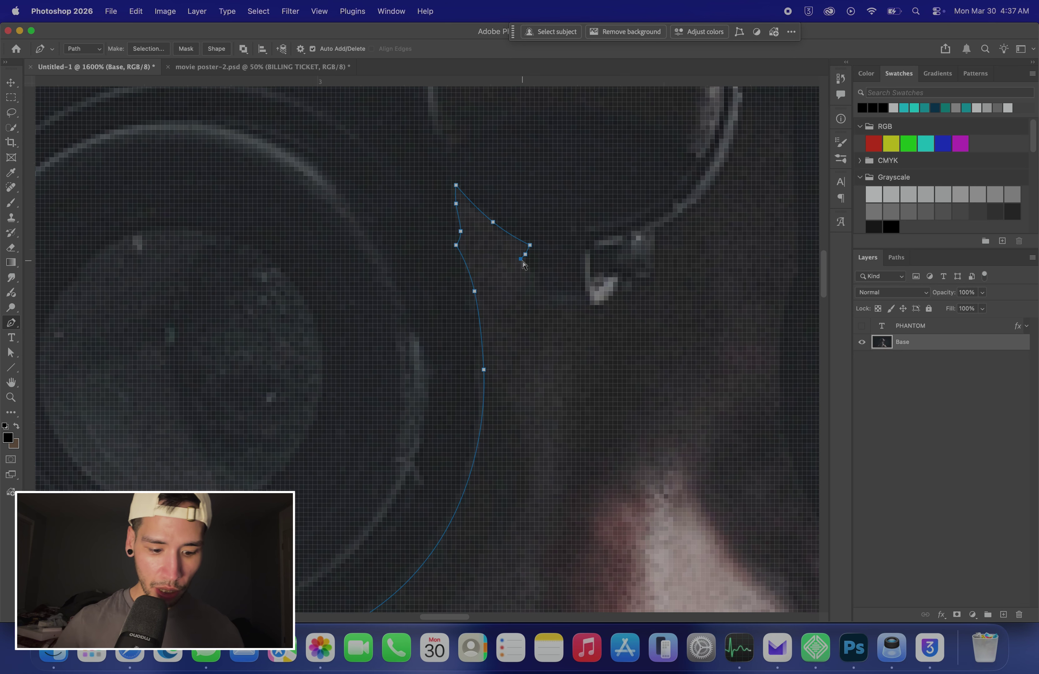
scroll(524, 265, up, 5)
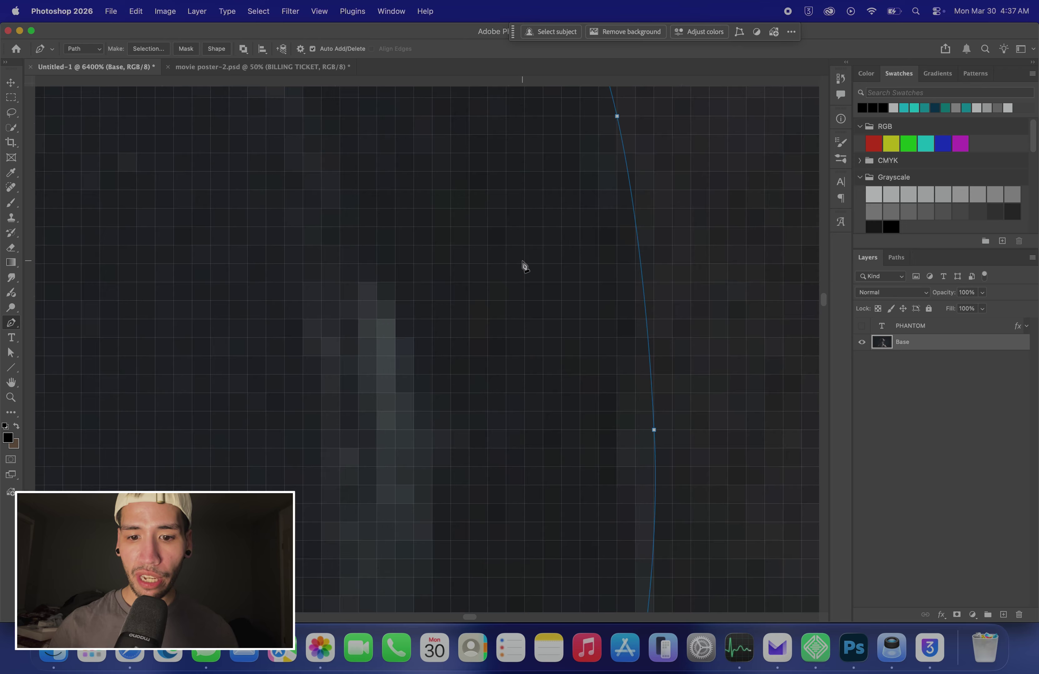
click(625, 176)
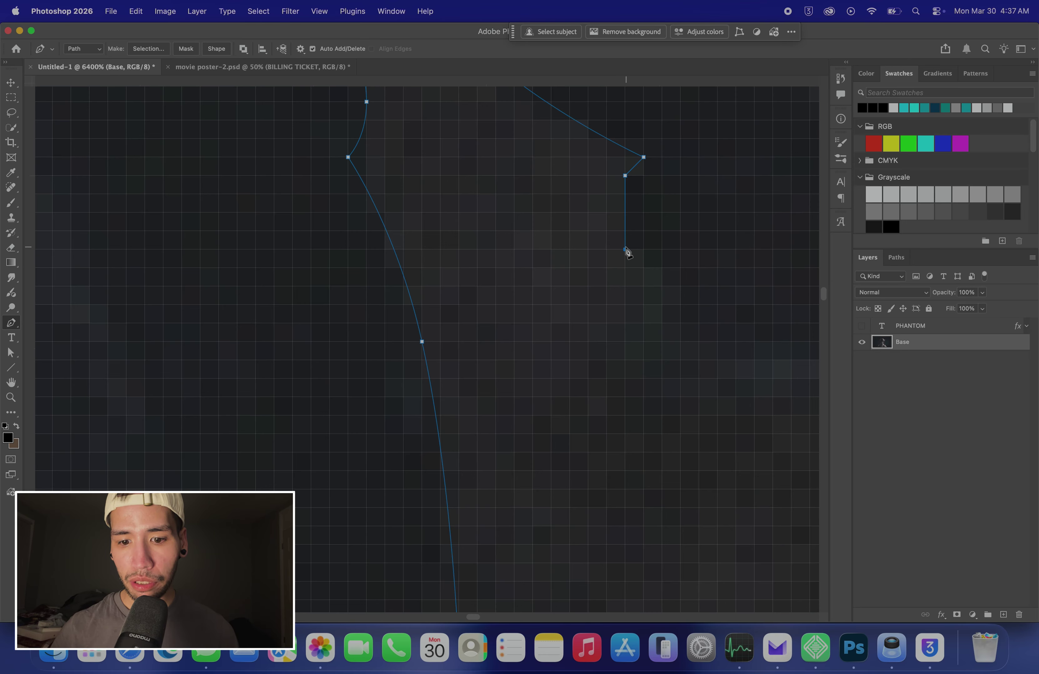
Step: Trace the stepped dark pixel edge downward with short right-angle segments and finish it with a small diagonal segment
scroll(625, 250, right, 10)
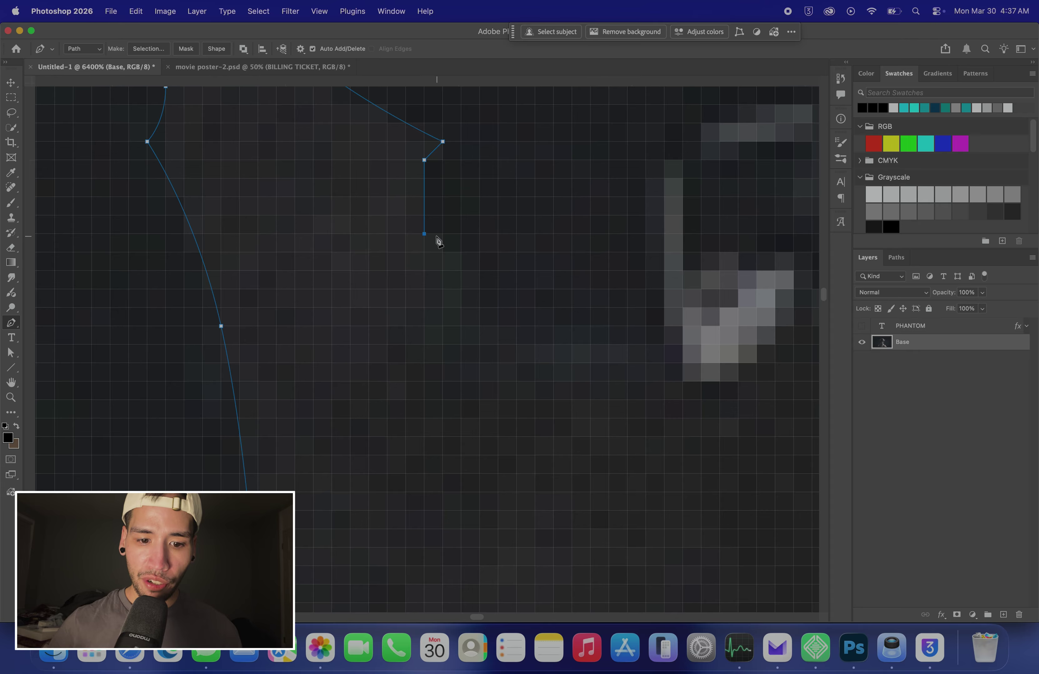
click(460, 252)
click(461, 271)
click(479, 271)
click(479, 289)
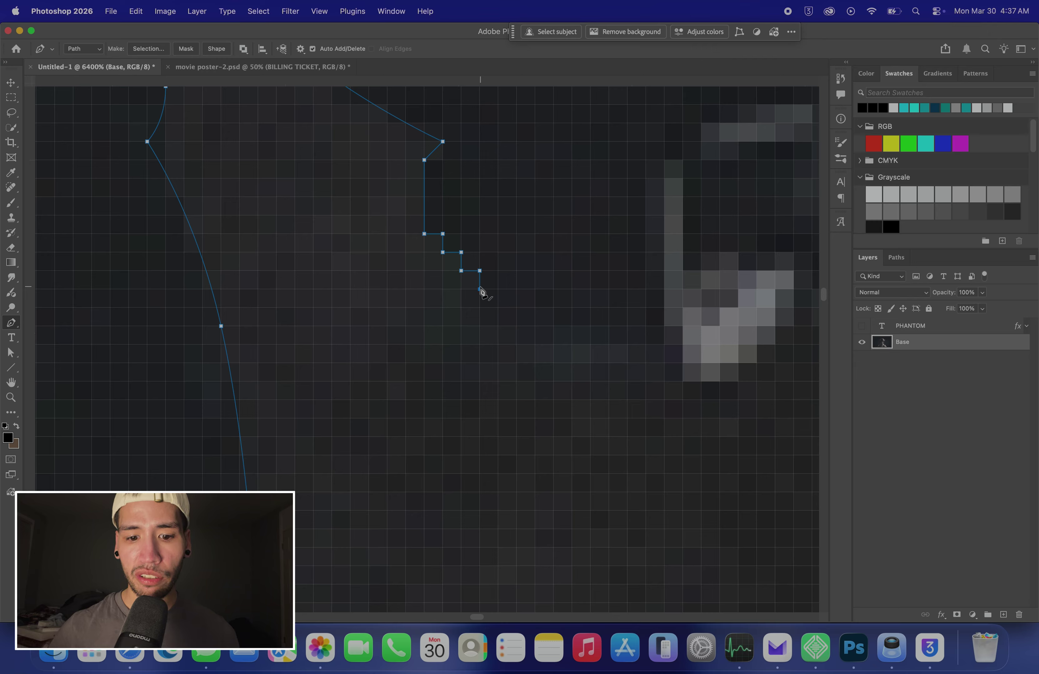
click(479, 306)
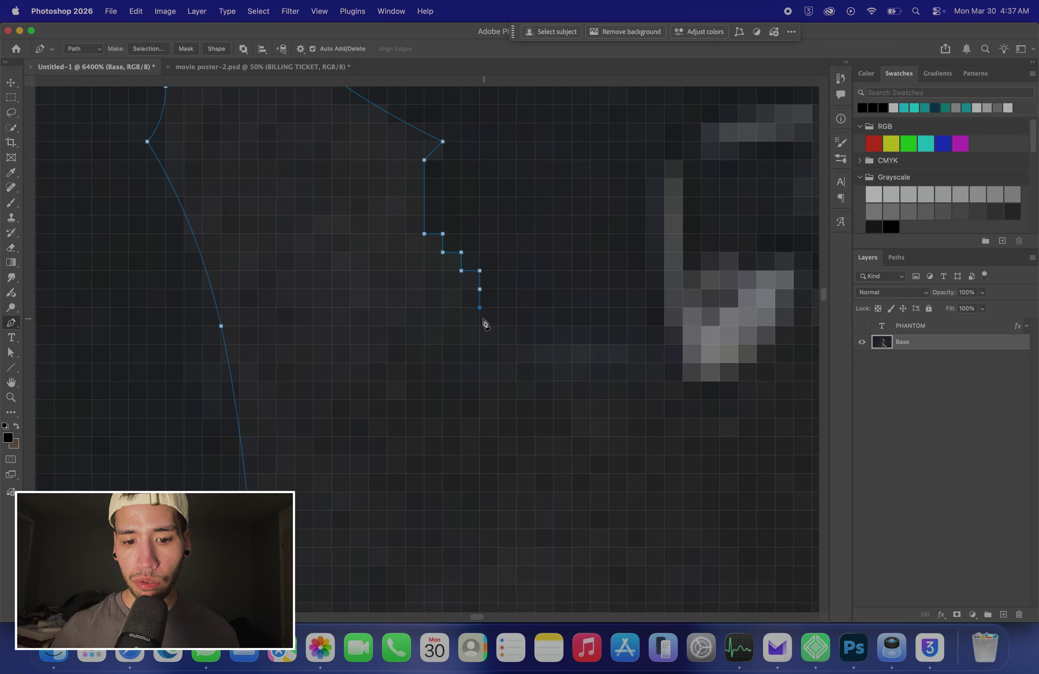
click(499, 327)
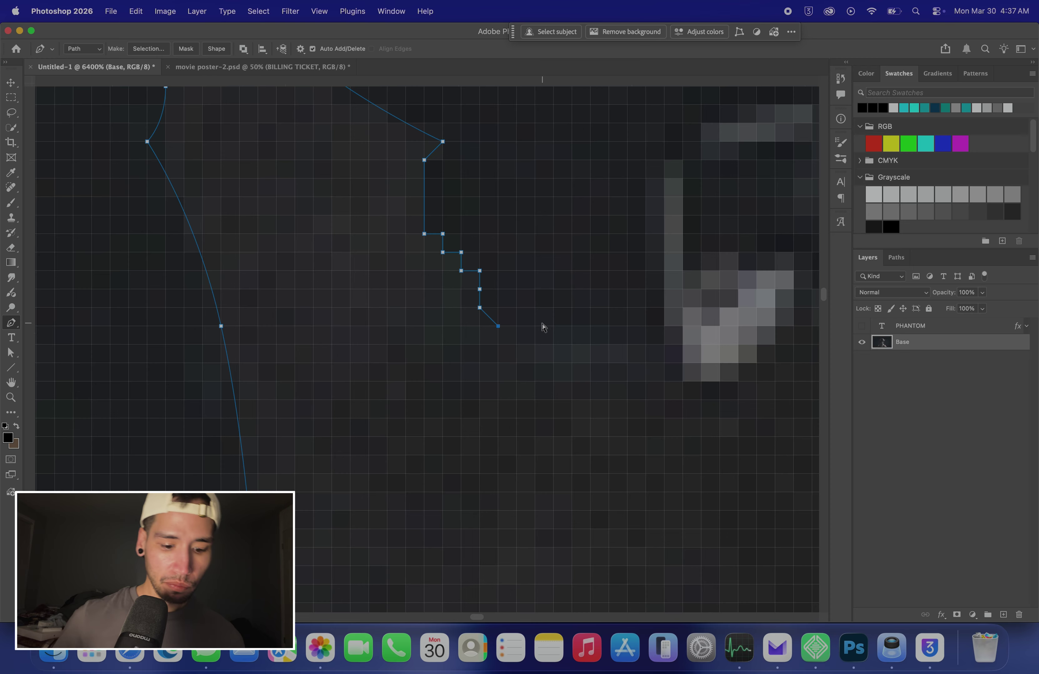
Step: Extend the path to the bright bracket's lower corner, along its underside and diagonally up its far side
key(super+minus)
key(super+minus)
key(super+minus)
key(super+minus)
key(super+minus)
key(super+plus)
key(super+plus)
key(super+plus)
key(super+plus)
key(super+plus)
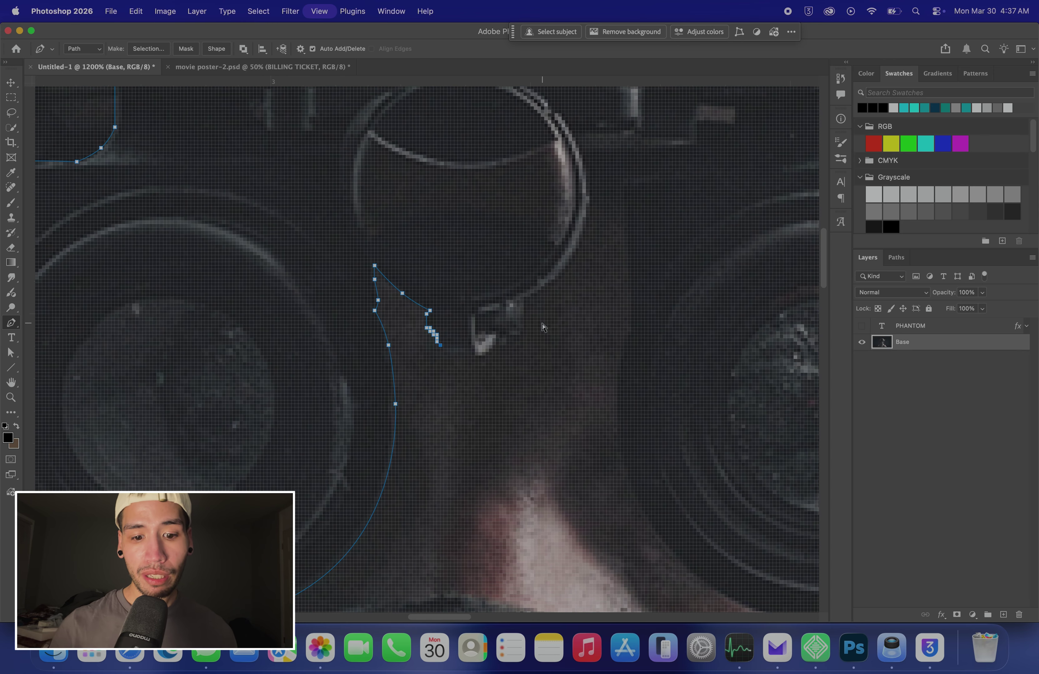
scroll(543, 328, right, 2)
scroll(543, 329, down, 1)
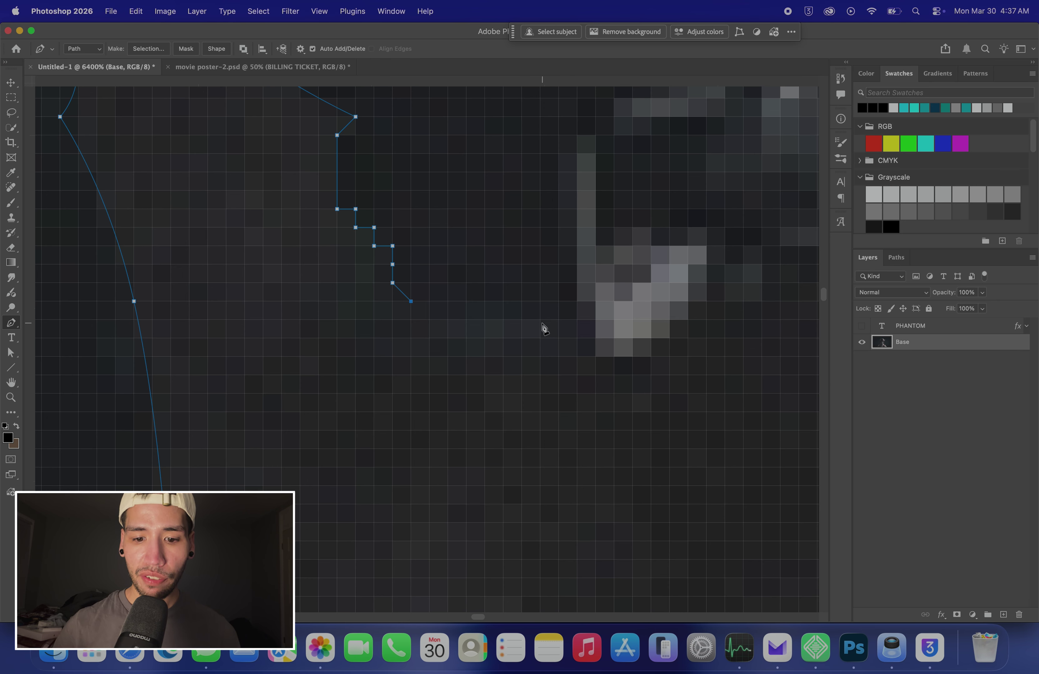
click(595, 357)
scroll(594, 361, right, 4)
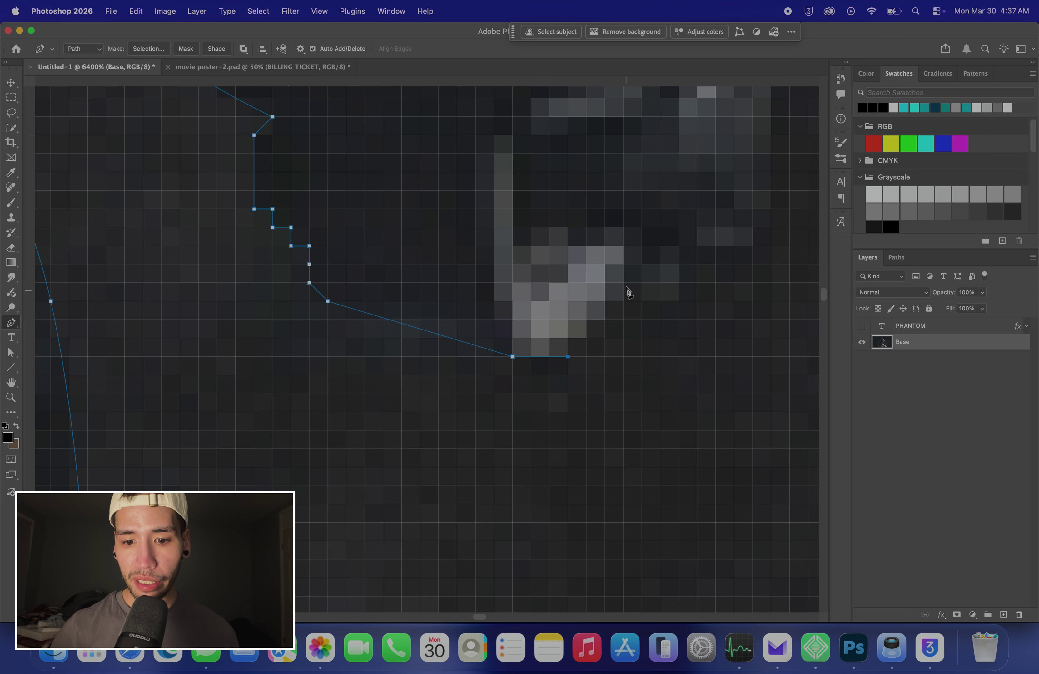
click(623, 302)
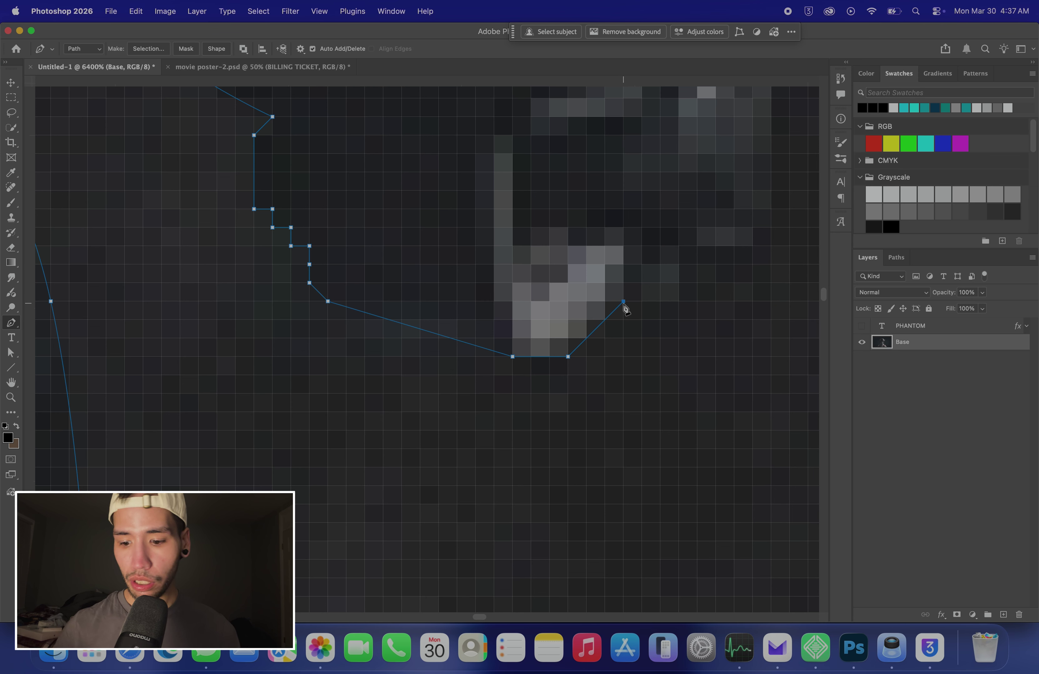
Step: Continue the path around the bracket and up the middle lens's outer rim, across the gap and straight down its far side
key(super+minus)
key(super+minus)
key(super+minus)
key(super+minus)
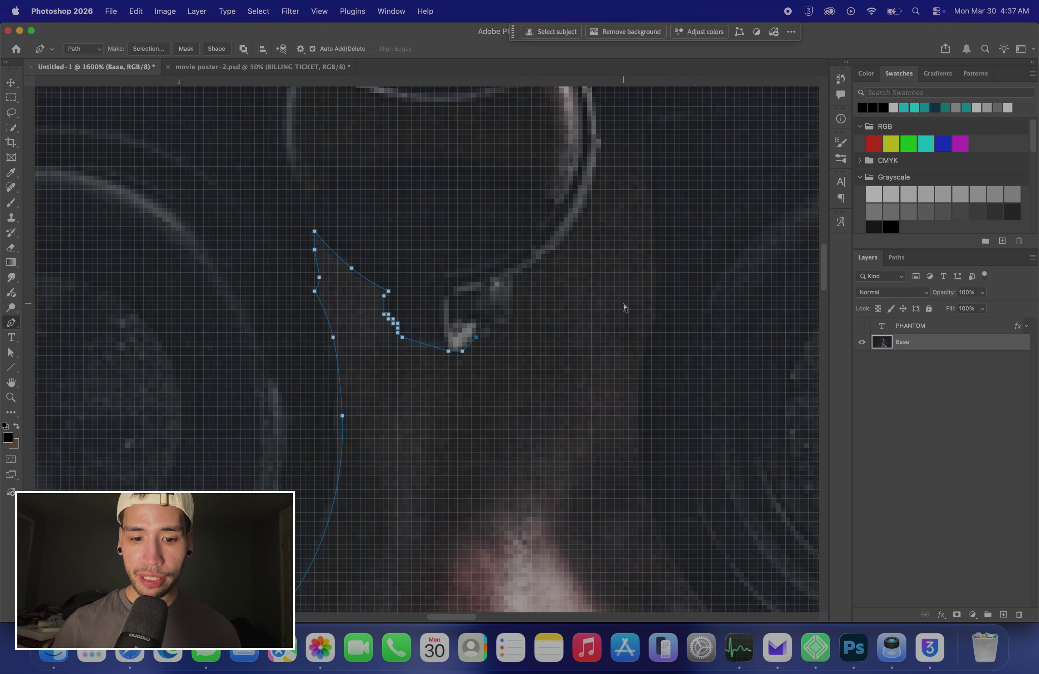
key(super+plus)
key(super+plus)
key(super+plus)
key(super+plus)
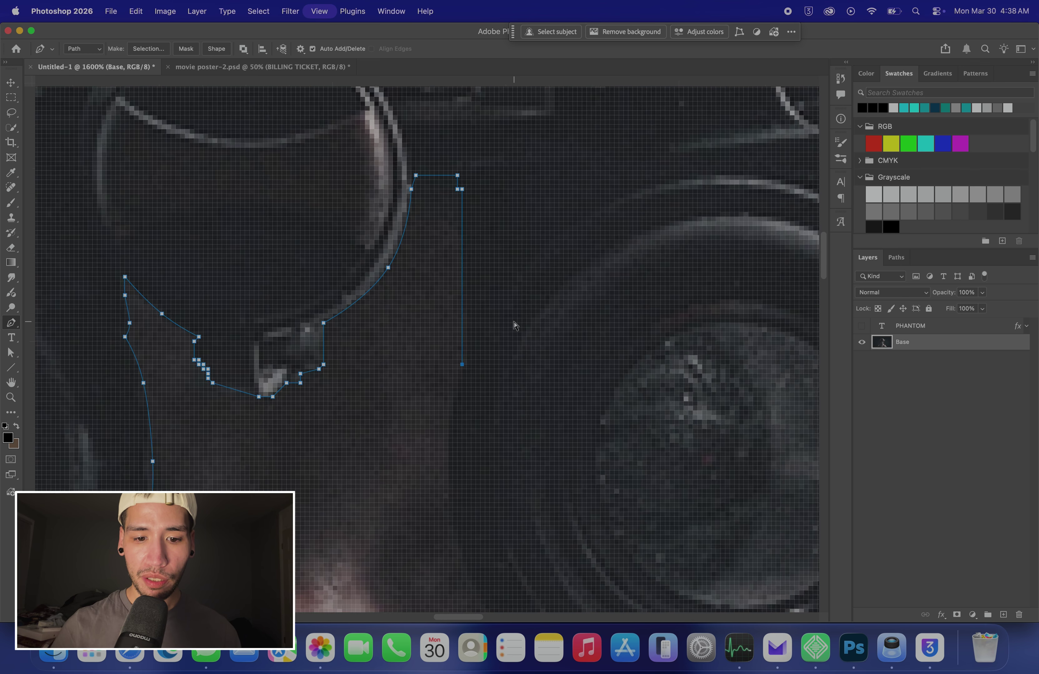
Step: Shift the end anchor of the long downward segment slightly toward the second eyepiece so the line follows its edge
key(super+plus)
key(super+plus)
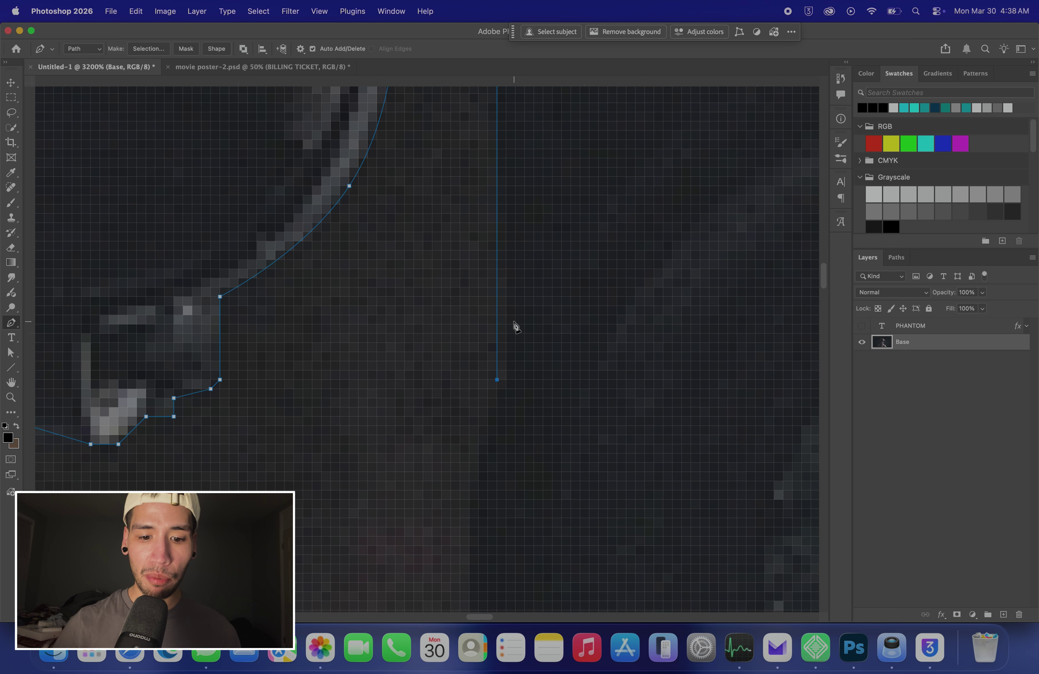
drag(499, 385, 506, 359)
scroll(506, 359, up, 5)
scroll(506, 359, right, 3)
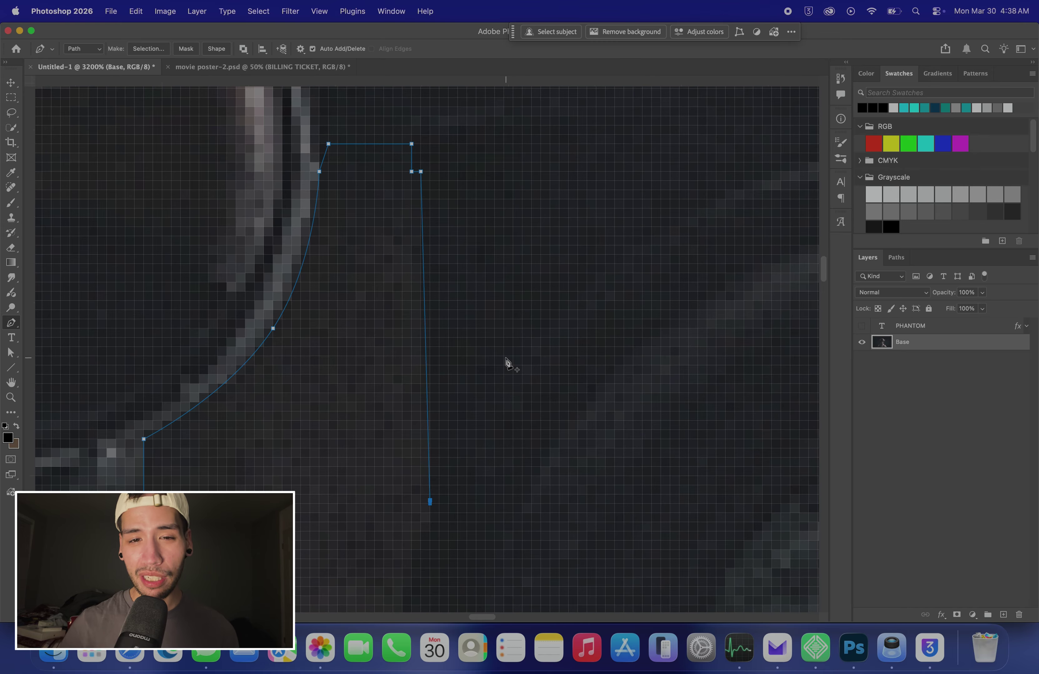
Step: Extend the path down to the second eyepiece's inner edge and bend the new segment at an added middle anchor
scroll(507, 360, down, 10)
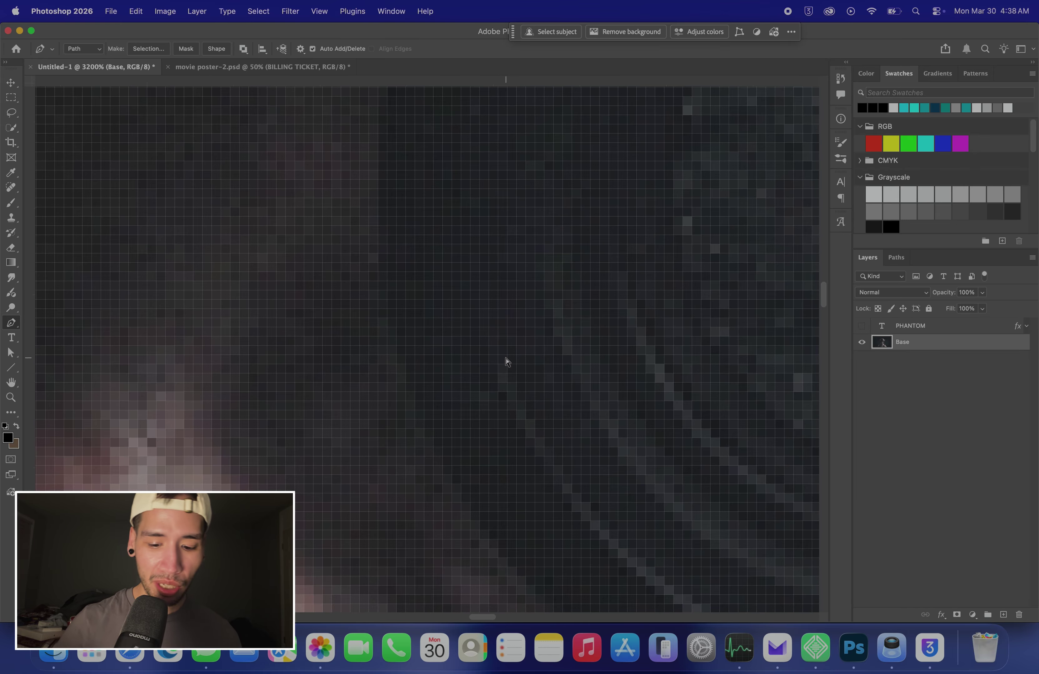
scroll(506, 361, down, 5)
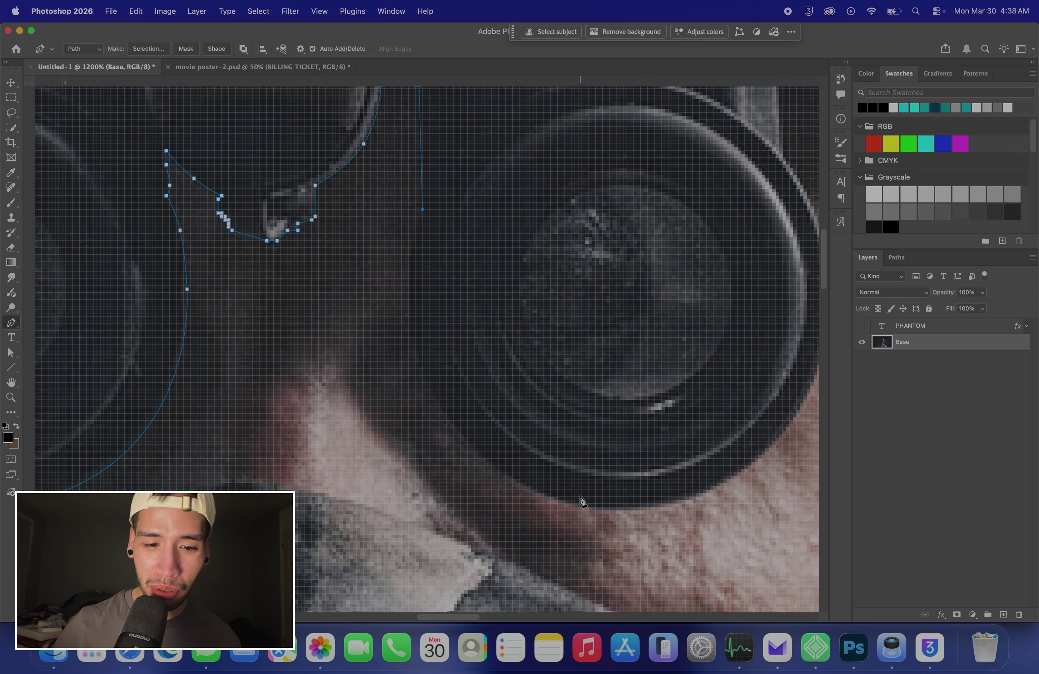
click(408, 292)
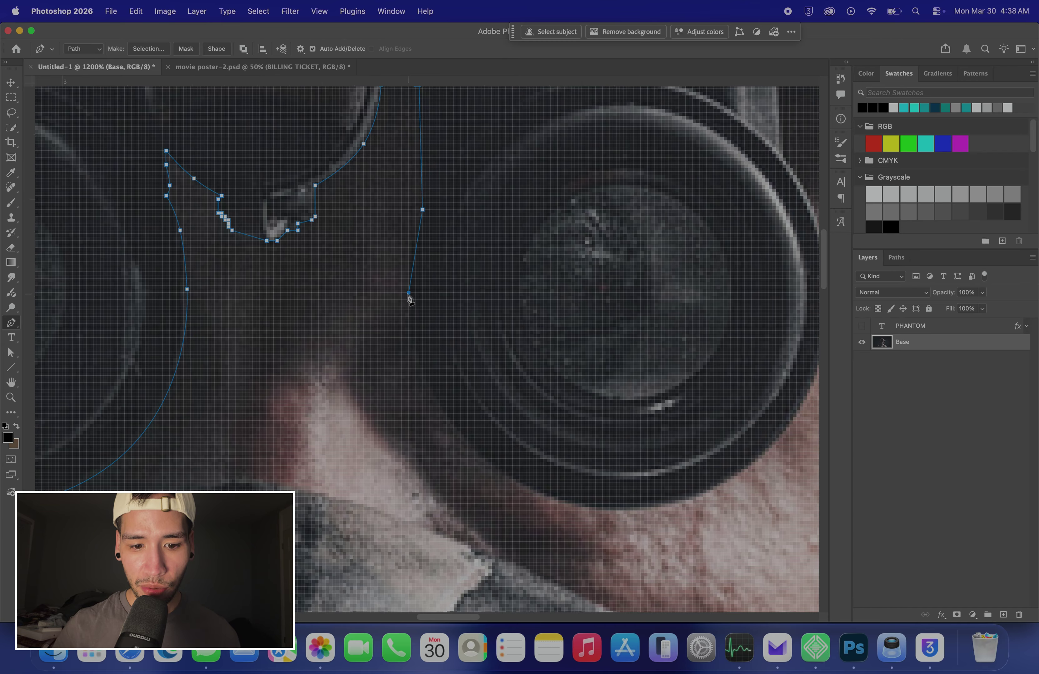
key(super+equal)
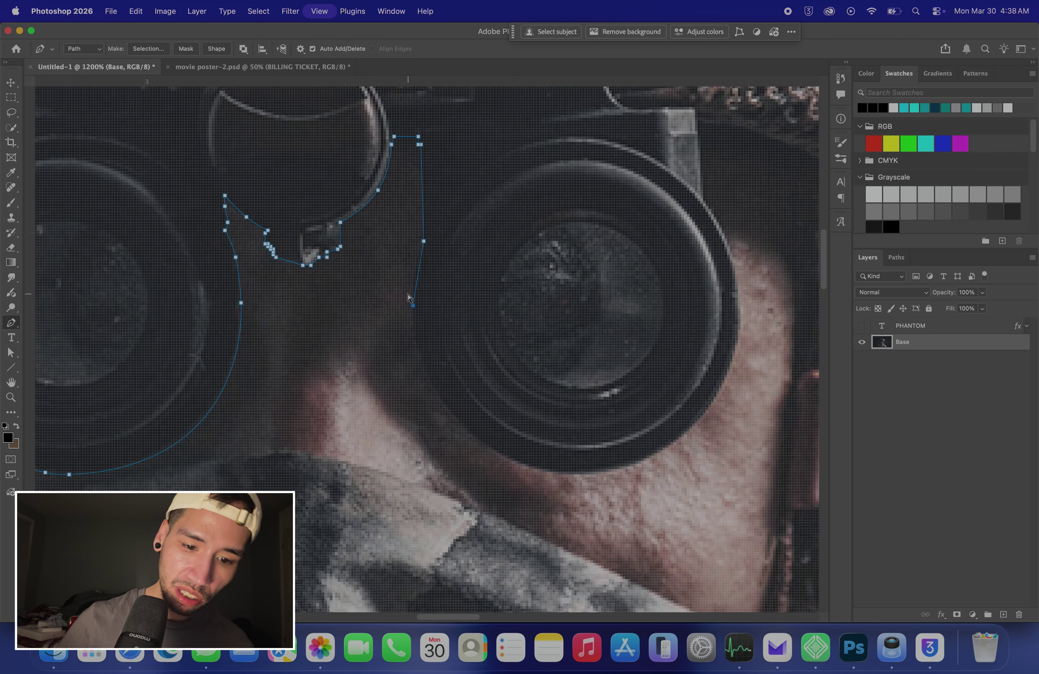
key(super+equal)
key(super+equal)
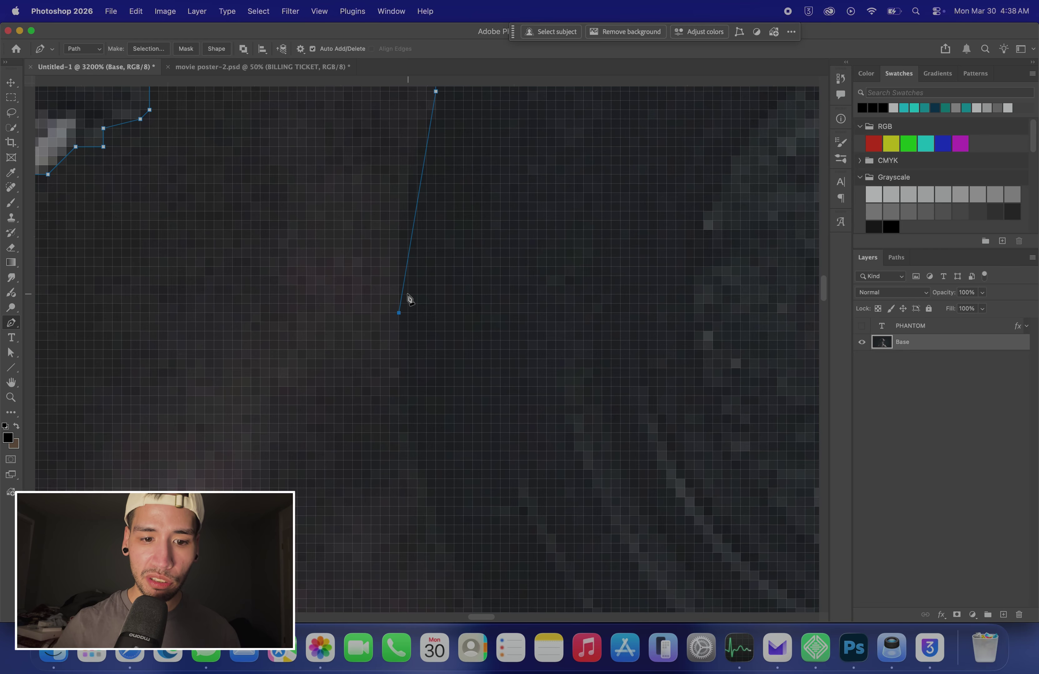
scroll(408, 298, up, 3)
drag(416, 295, 404, 284)
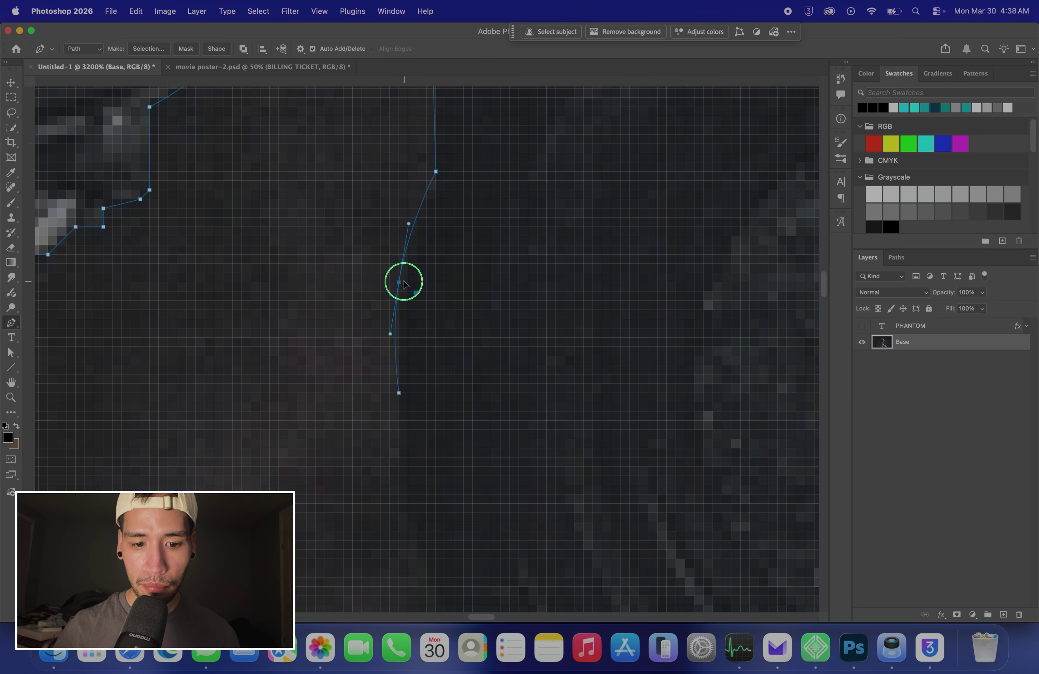
Step: Add a short downward bend's continuation as a horizontal segment straight across the second eyepiece to its outer edge
scroll(405, 287, down, 5)
scroll(405, 287, right, 2)
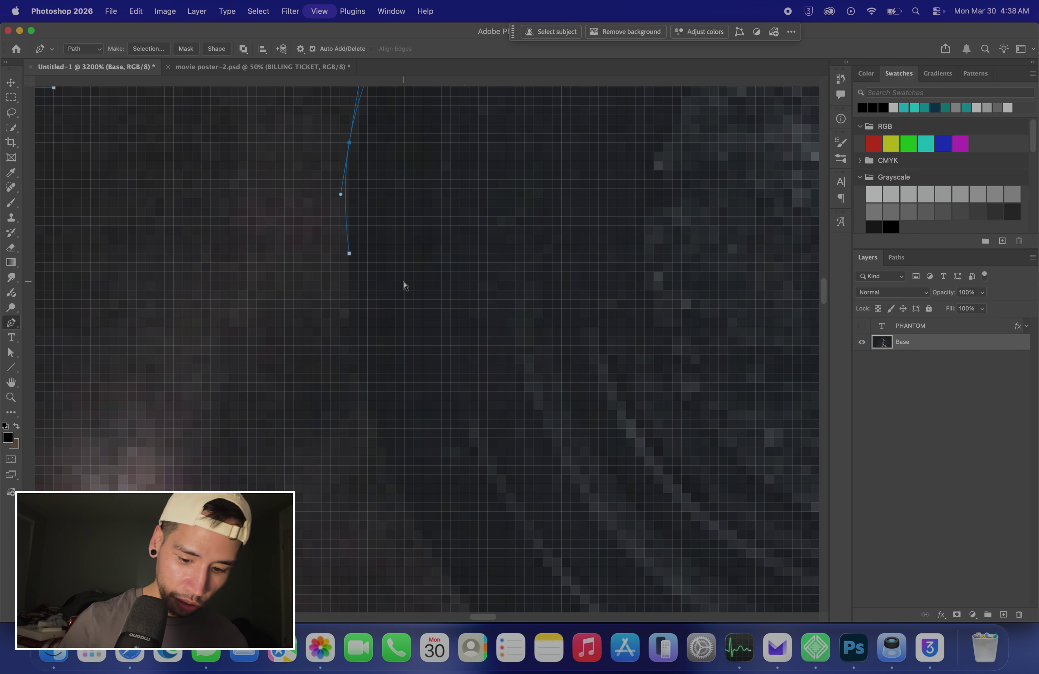
scroll(403, 285, down, 4)
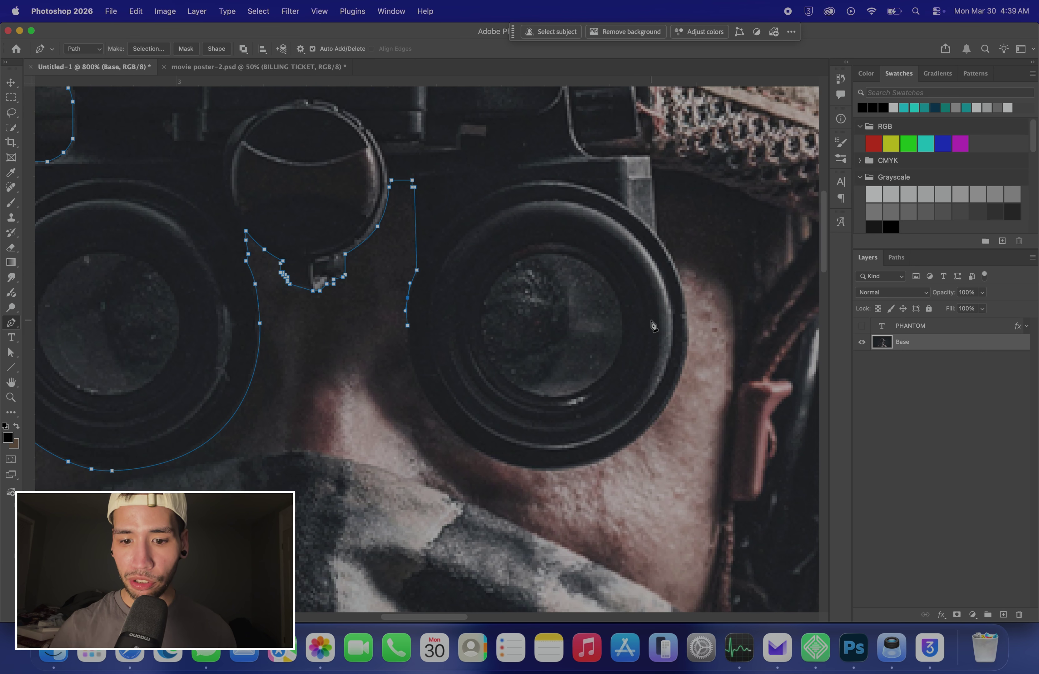
scroll(651, 325, up, 3)
scroll(651, 325, right, 3)
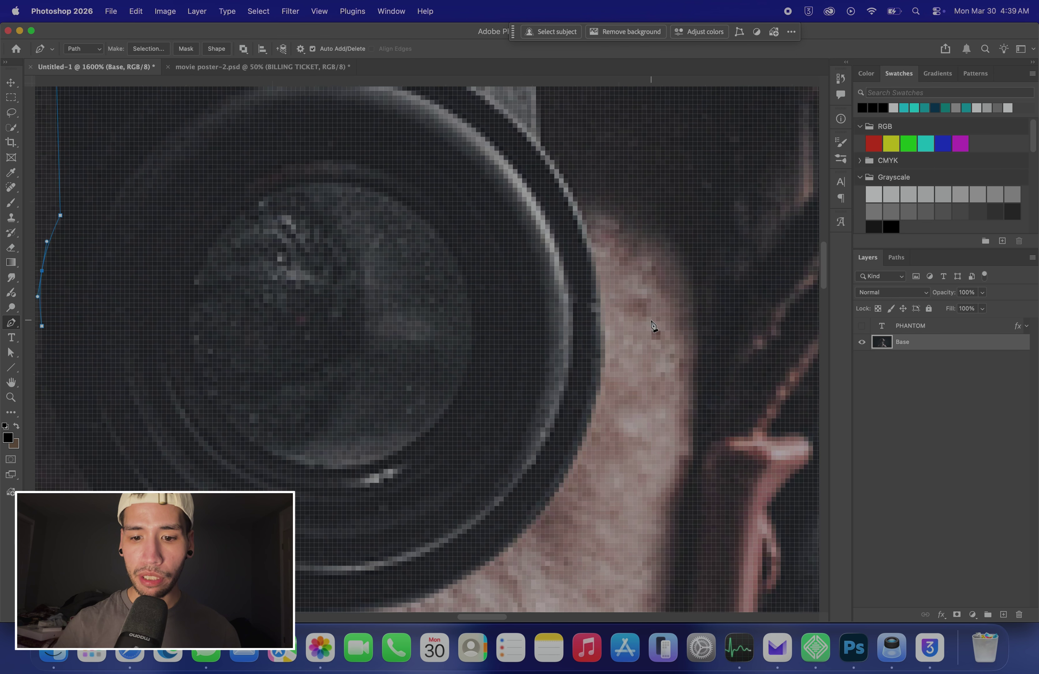
scroll(651, 324, left, 2)
scroll(651, 324, up, 2)
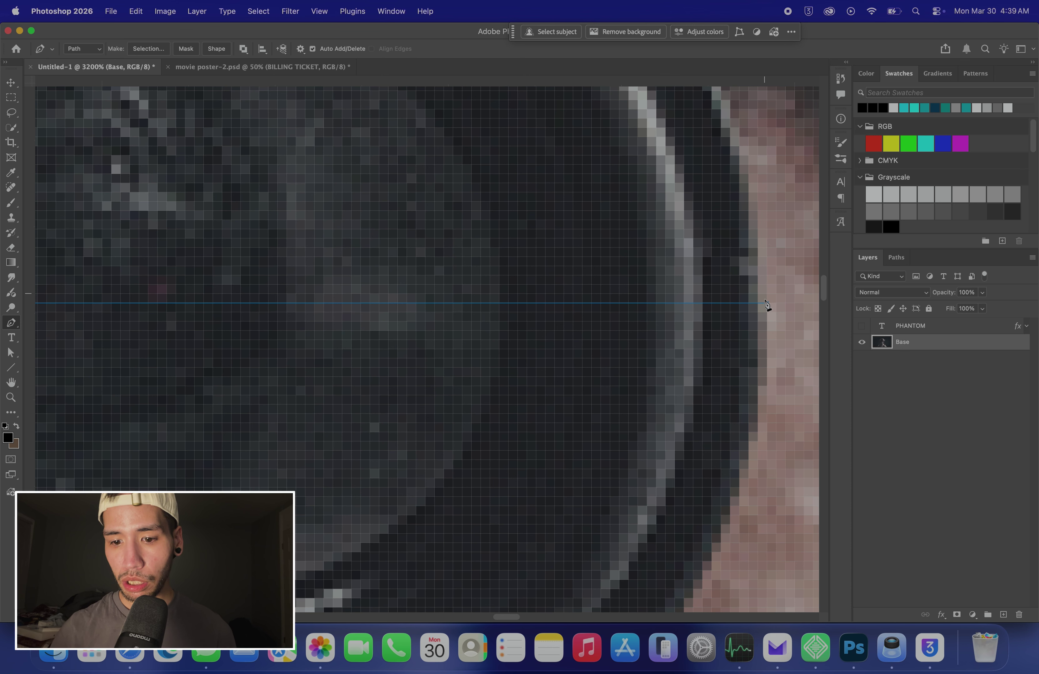
Step: Add an anchor midway on the horizontal segment and pull it down to the second eyepiece's bottom edge
key(super+minus)
key(super+minus)
key(super+minus)
key(super+minus)
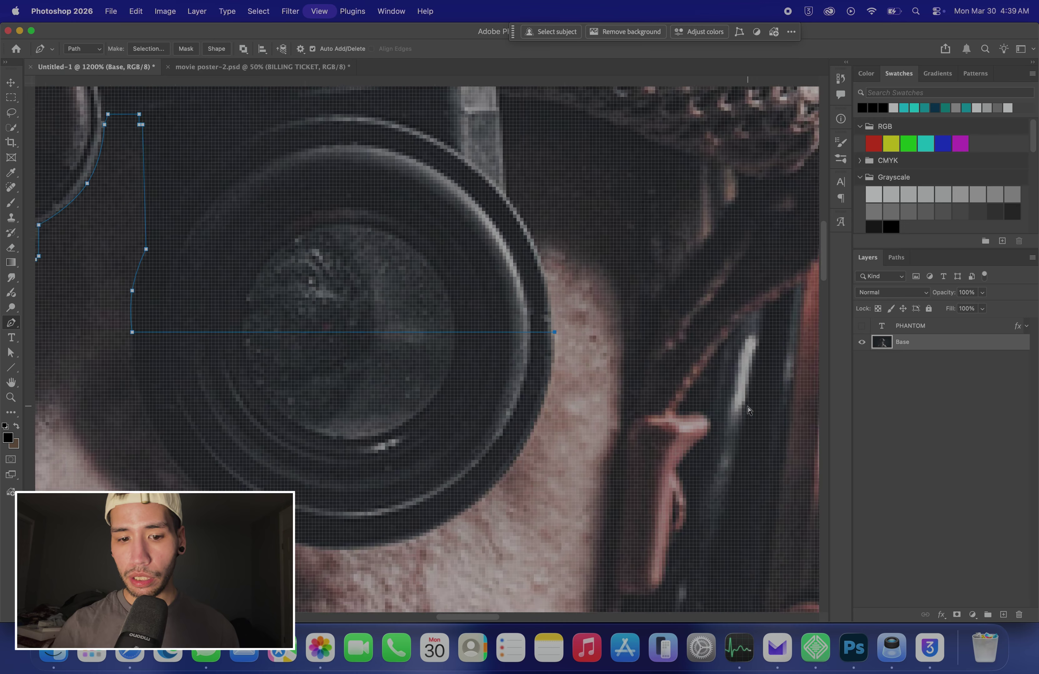
key(super+plus)
scroll(748, 410, left, 3)
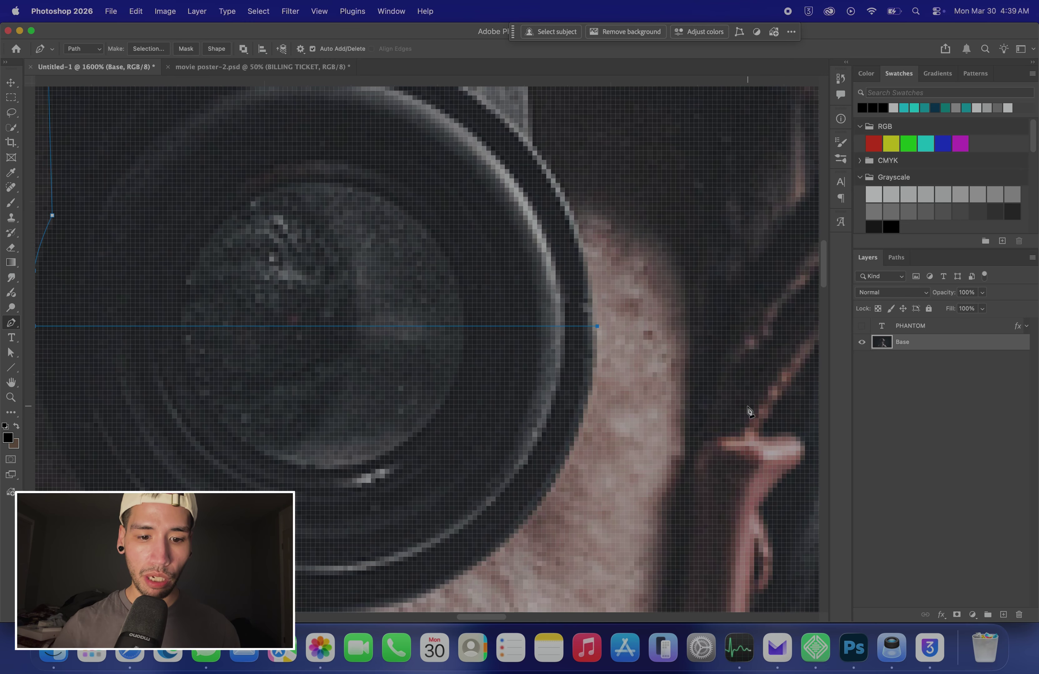
scroll(748, 410, down, 1)
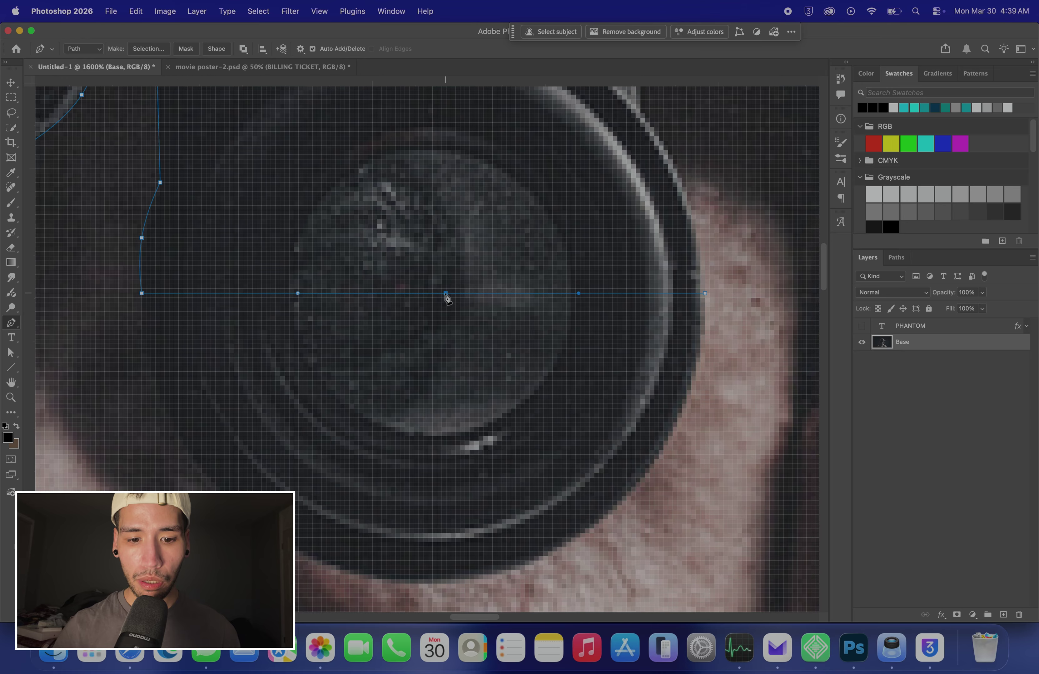
drag(445, 294, 423, 587)
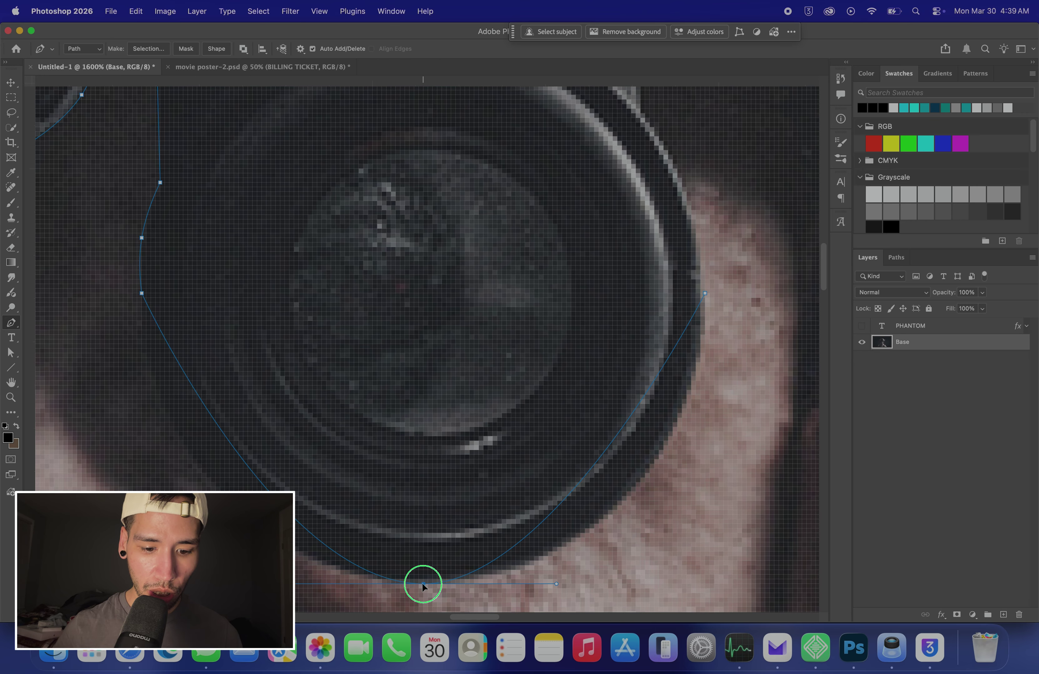
scroll(423, 589, down, 2)
scroll(423, 589, left, 3)
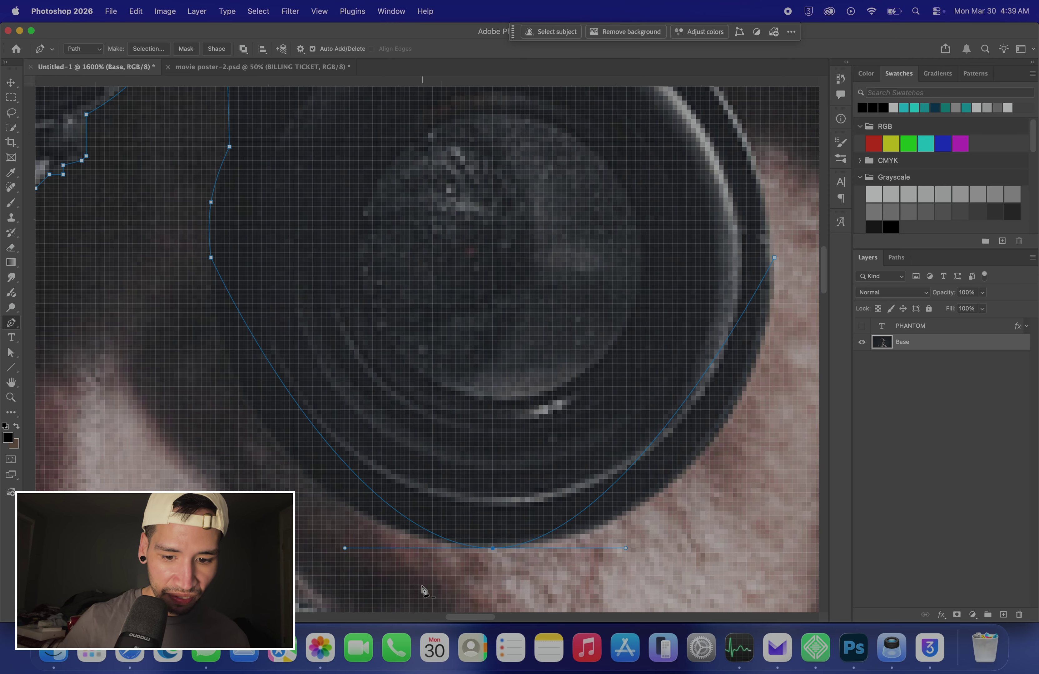
click(301, 409)
drag(301, 411, 259, 426)
key(super+z)
click(420, 550)
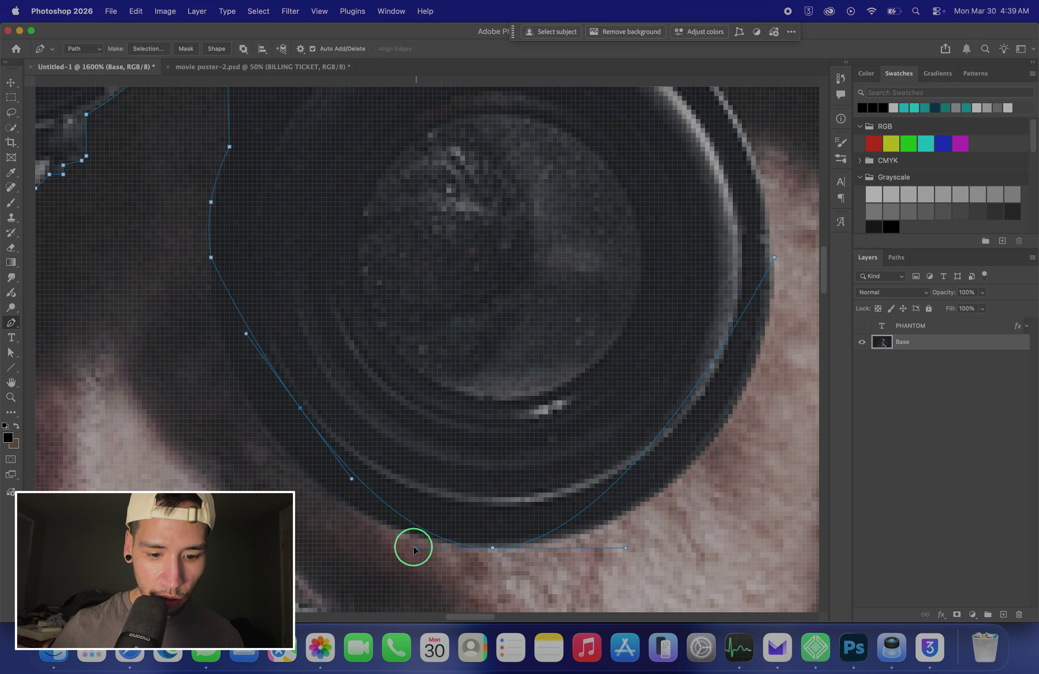
key(super+z)
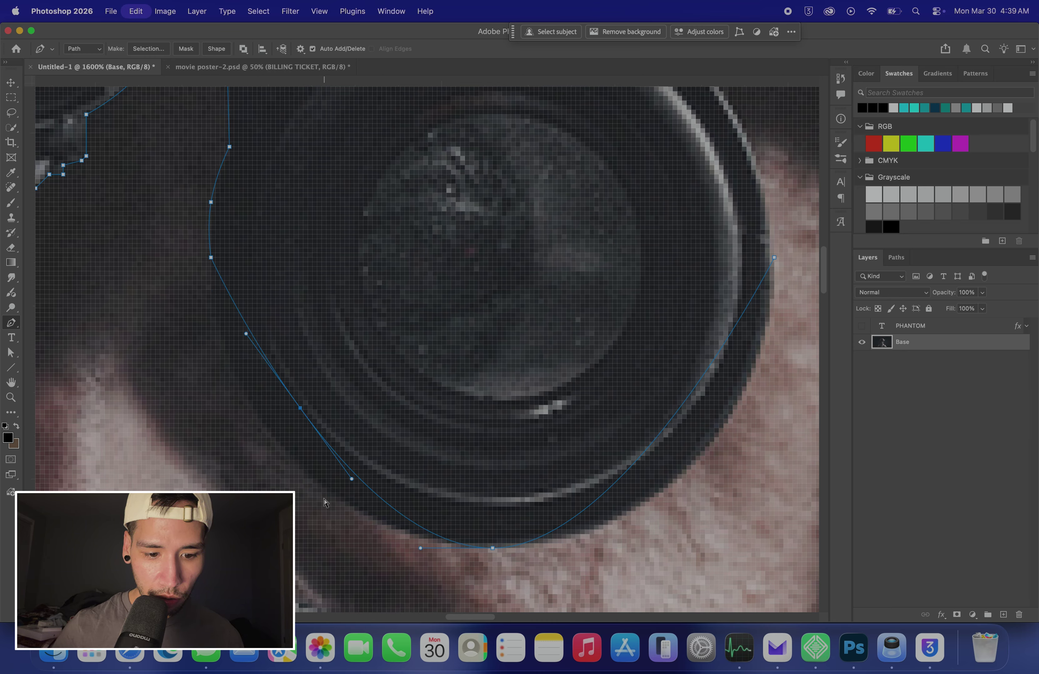
drag(345, 548, 254, 547)
key(super+z)
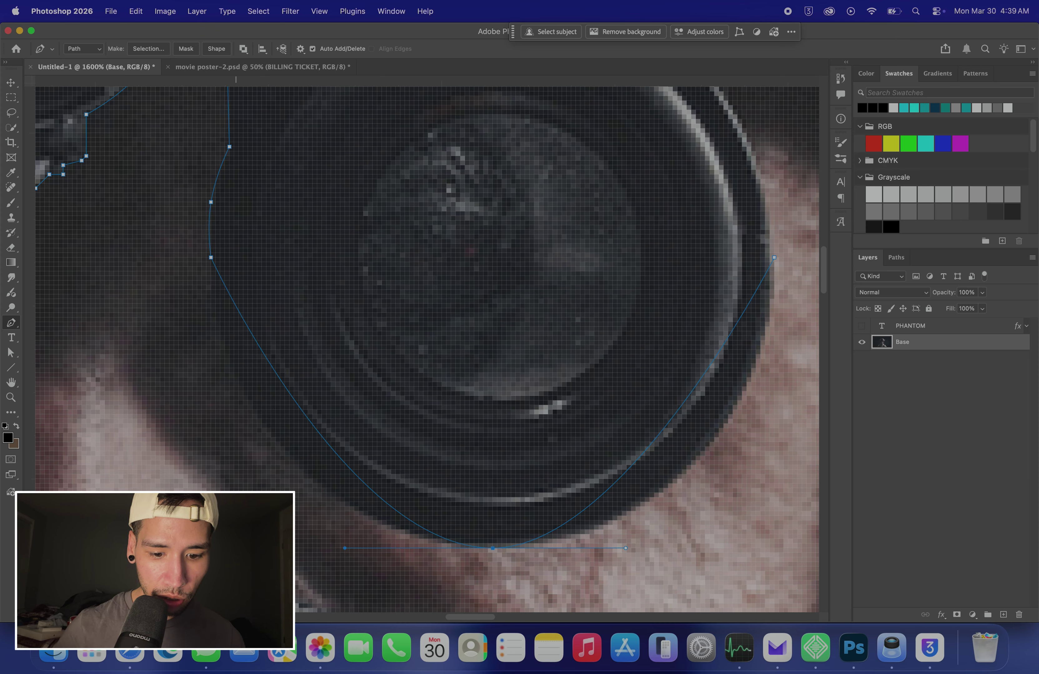
Step: Lengthen both direction handles of the bottom anchor so the curve follows the second eyepiece's round lower edge
drag(345, 548, 254, 535)
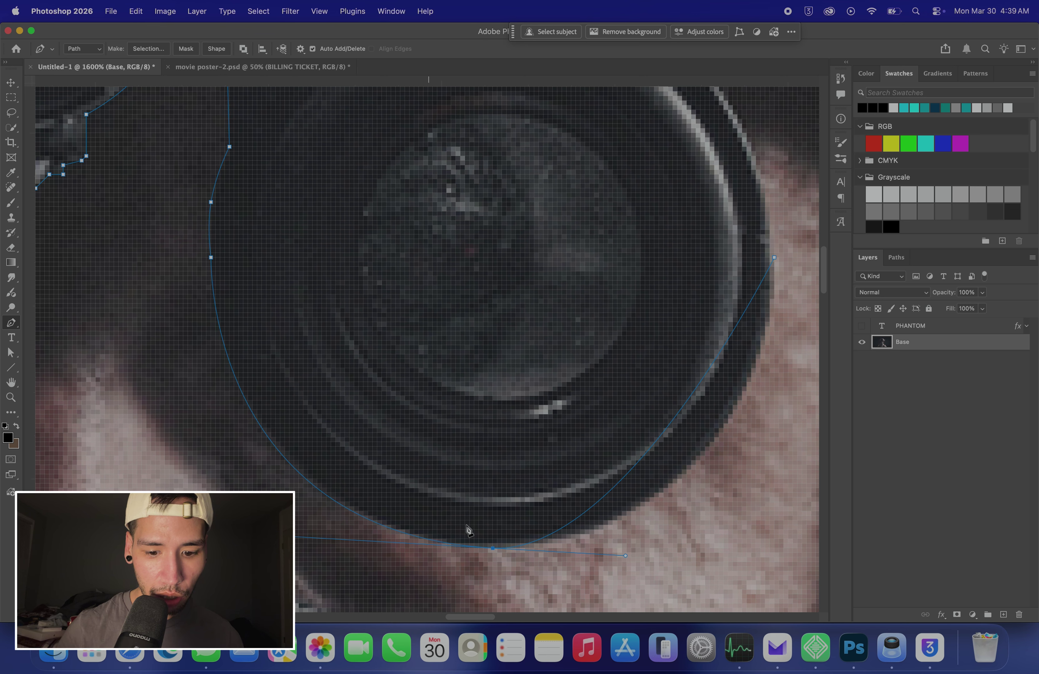
drag(626, 556, 763, 559)
super+click(753, 549)
key(super+z)
drag(626, 555, 765, 555)
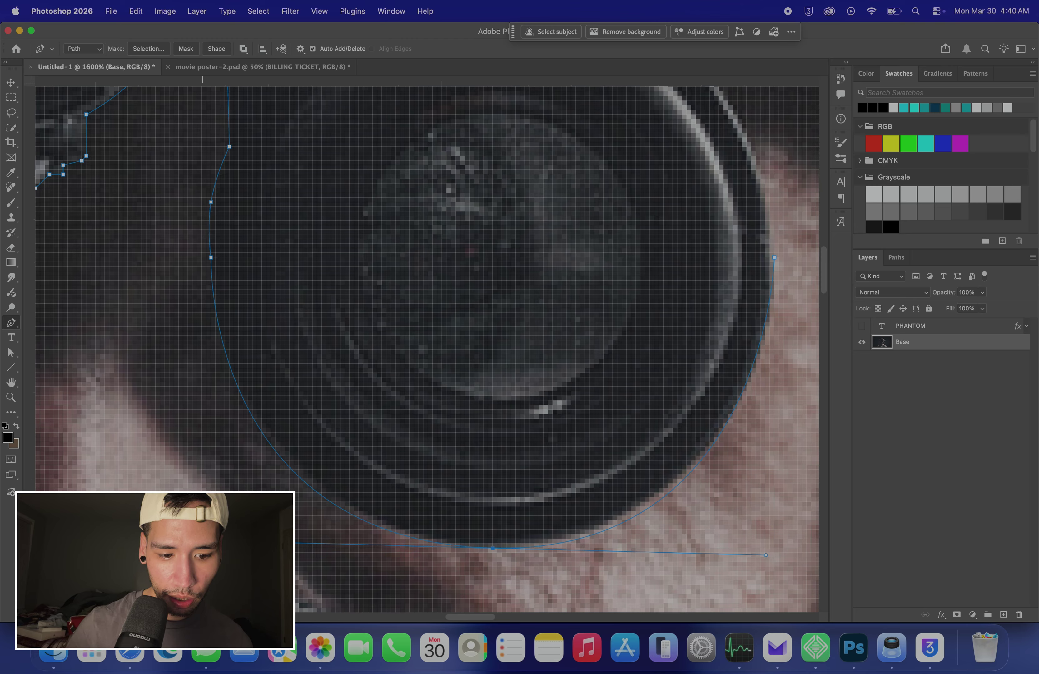
Step: Adjust the bottom curve of the second eyepiece, adding anchors along its lower outer edge and shaping them to the rim
drag(220, 541, 179, 500)
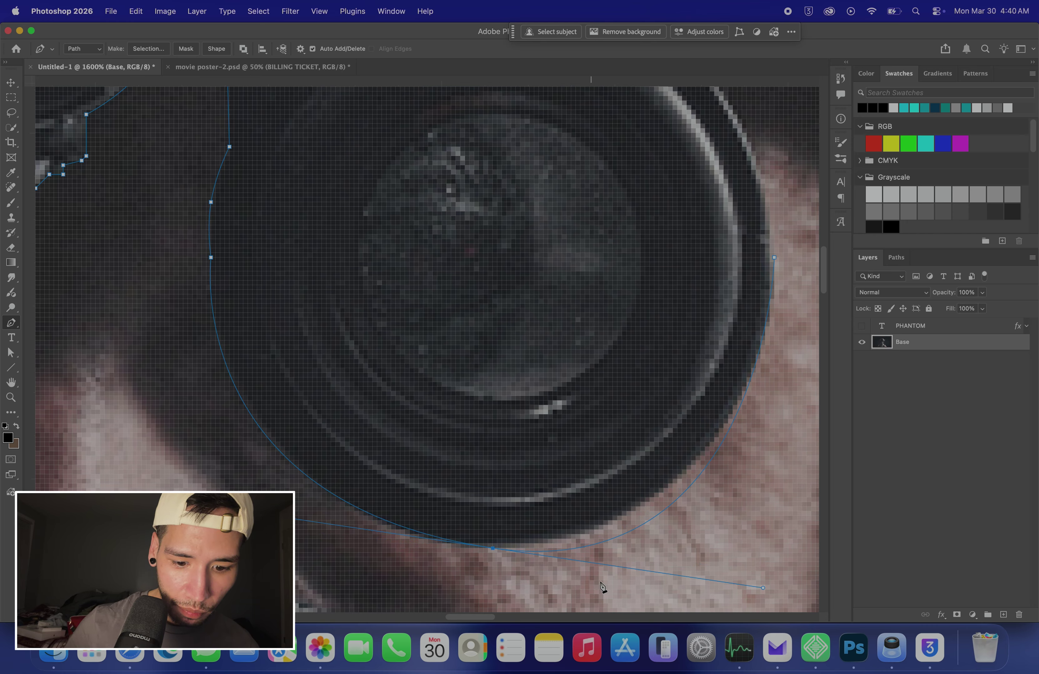
click(641, 526)
drag(641, 528, 645, 502)
drag(771, 431, 781, 422)
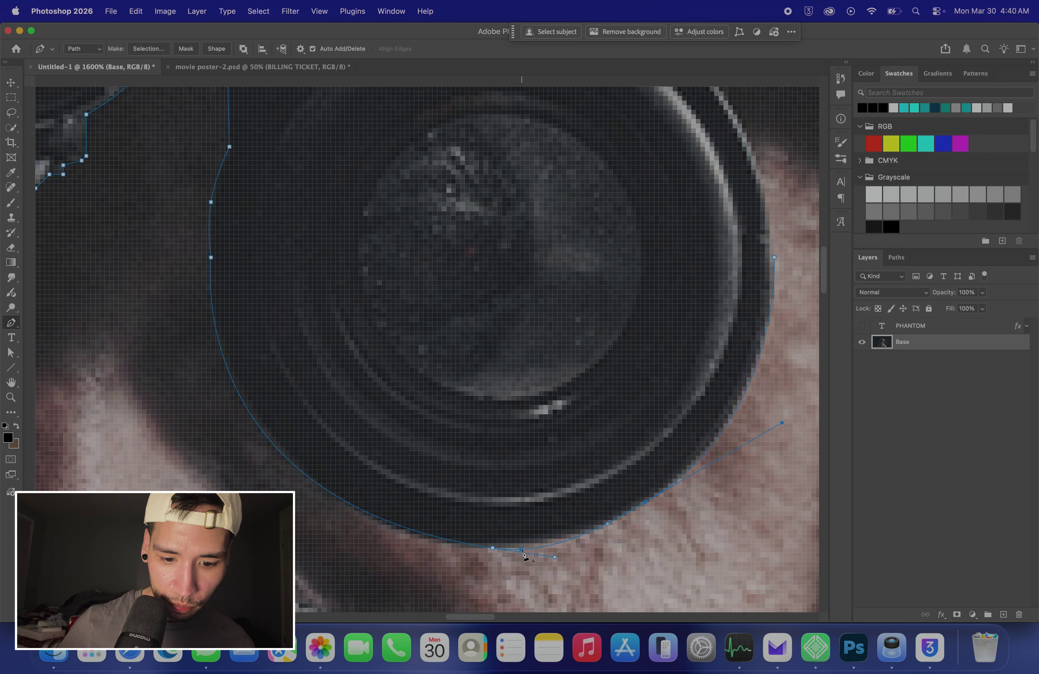
drag(526, 551, 523, 549)
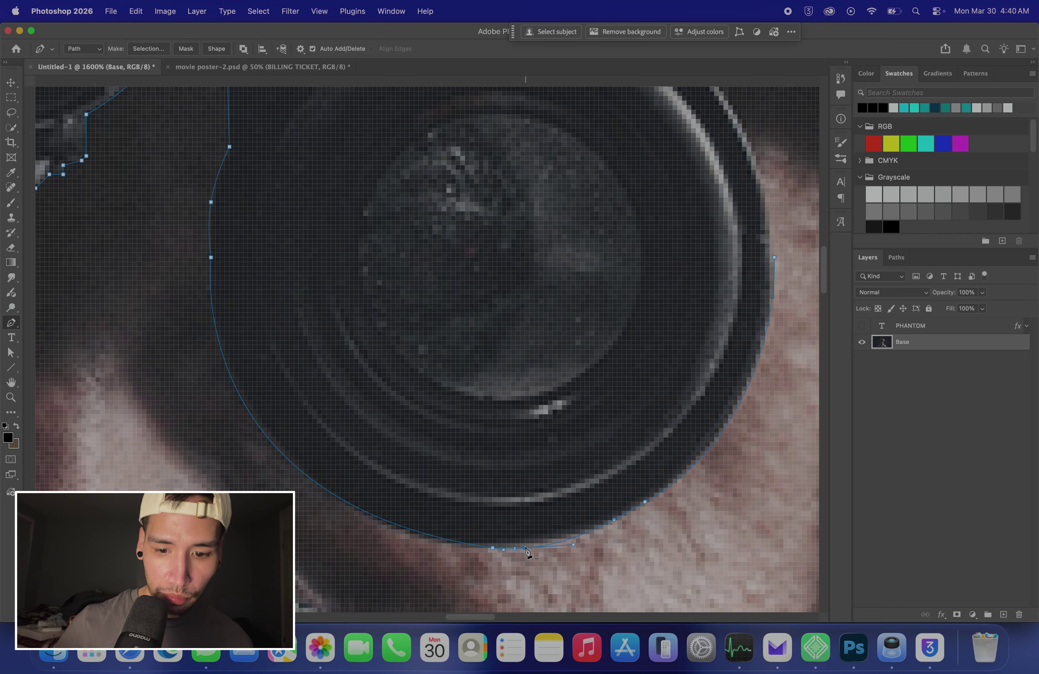
Step: Extend the path up the second eyepiece's outer edge to the base of the light grey tab and bend the segment outward
scroll(527, 553, right, 5)
scroll(527, 553, up, 4)
scroll(527, 553, up, 4)
scroll(528, 553, right, 2)
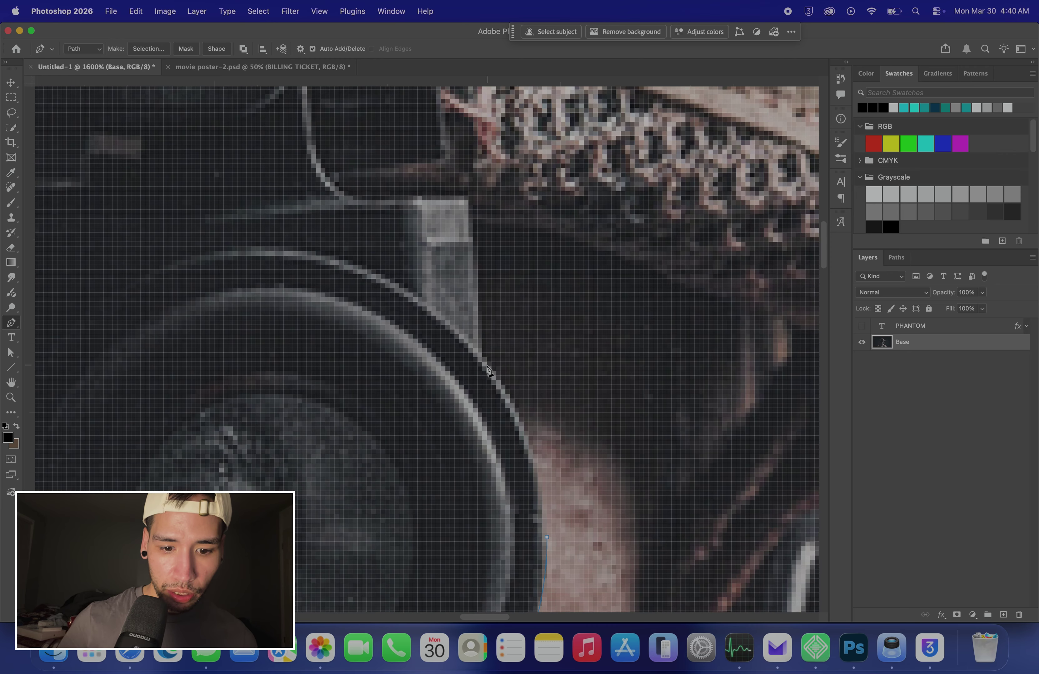
click(482, 354)
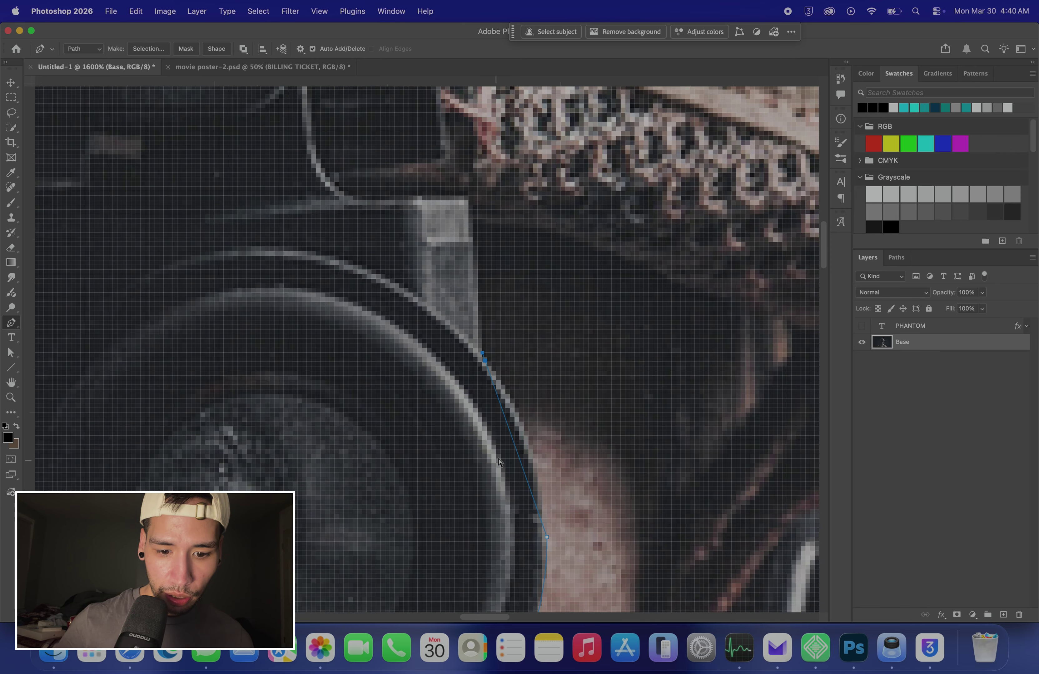
drag(510, 433, 526, 422)
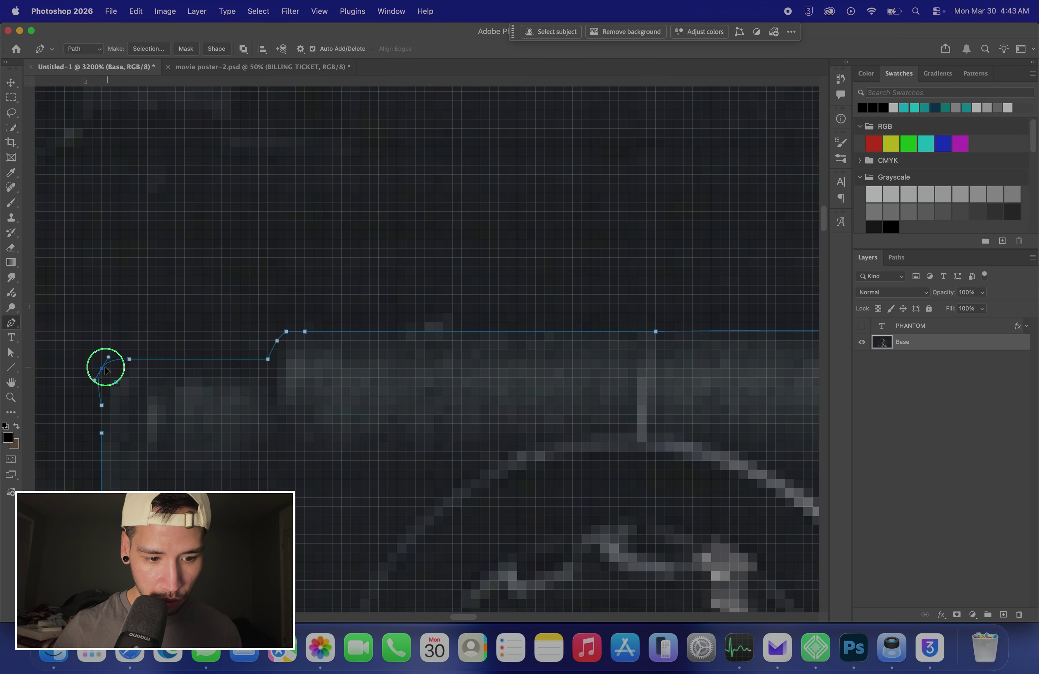
Step: Move the anchor at the mount's upper corner slightly inward so the path follows the rounded corner
drag(104, 364, 111, 372)
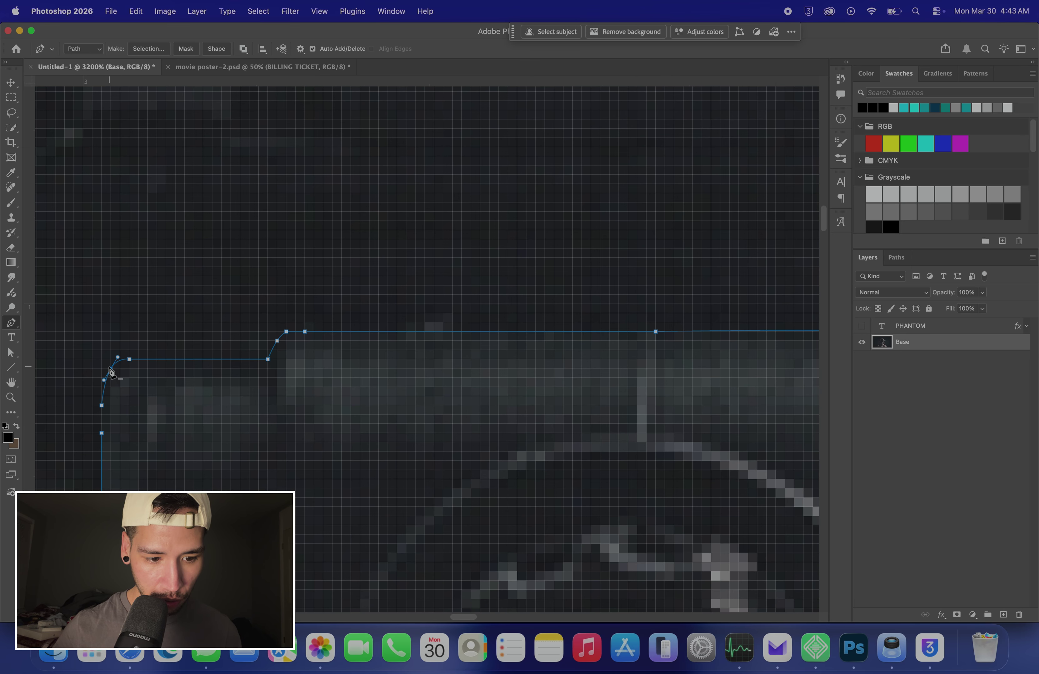
key(super+minus)
key(super+minus)
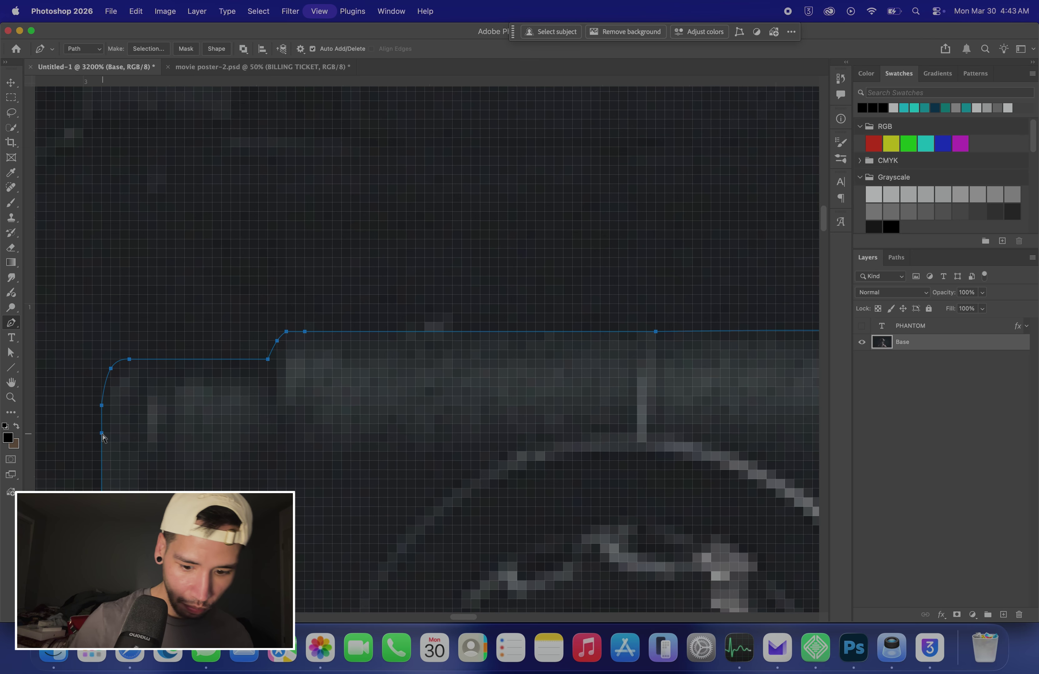
Step: Examine the traced path around the whole goggles, from the upper mount to both eyepieces, at several magnifications
key(super+minus)
key(super+minus)
key(super+minus)
key(super+minus)
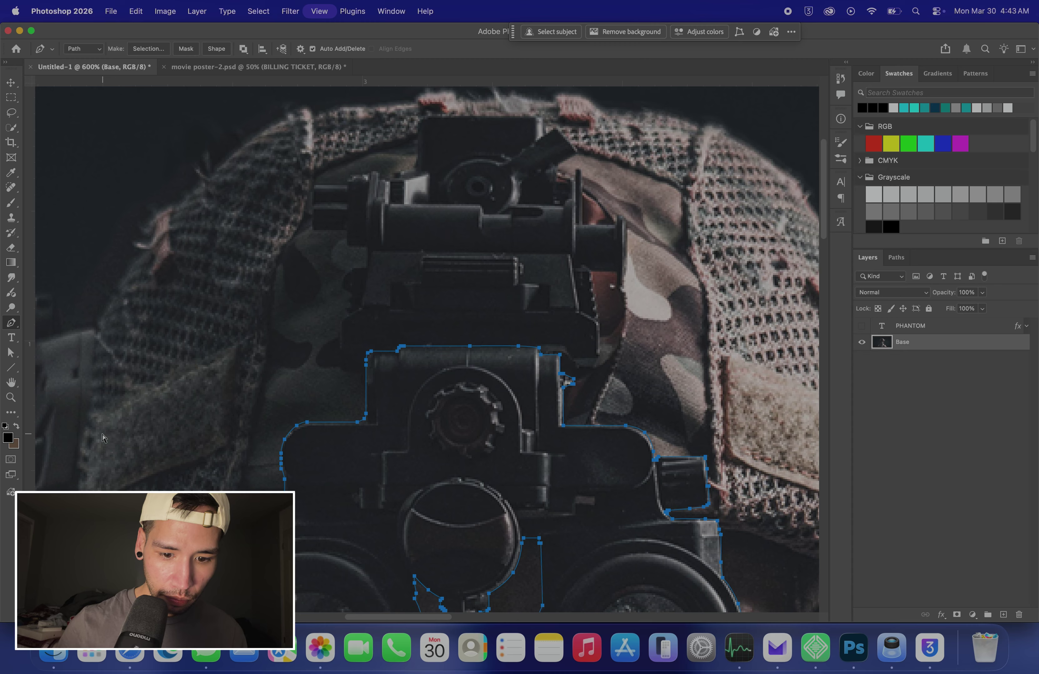
key(super+minus)
key(super+minus)
key(super+equal)
key(super+equal)
key(super+equal)
key(super+equal)
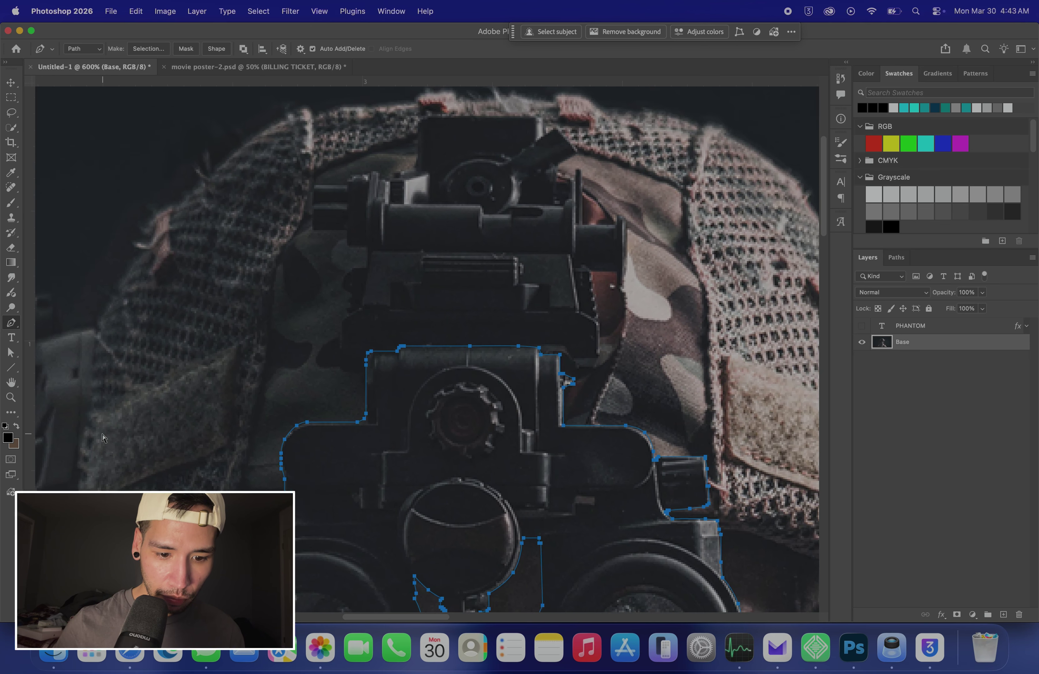
scroll(329, 357, down, 5)
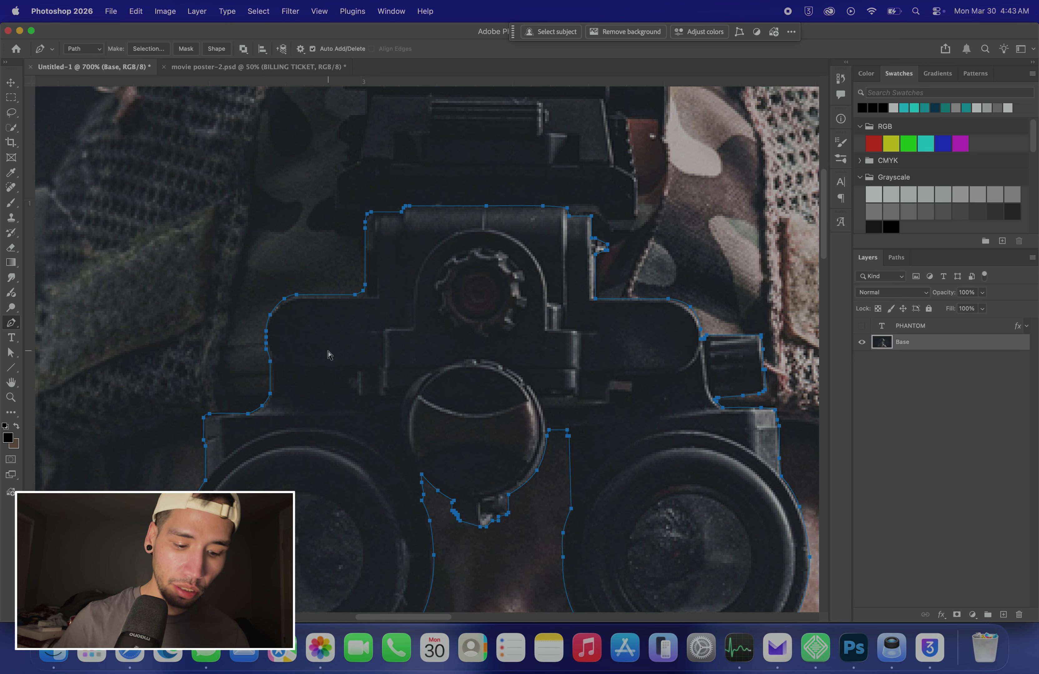
key(super+minus)
key(super+minus)
key(super+minus)
key(super+equal)
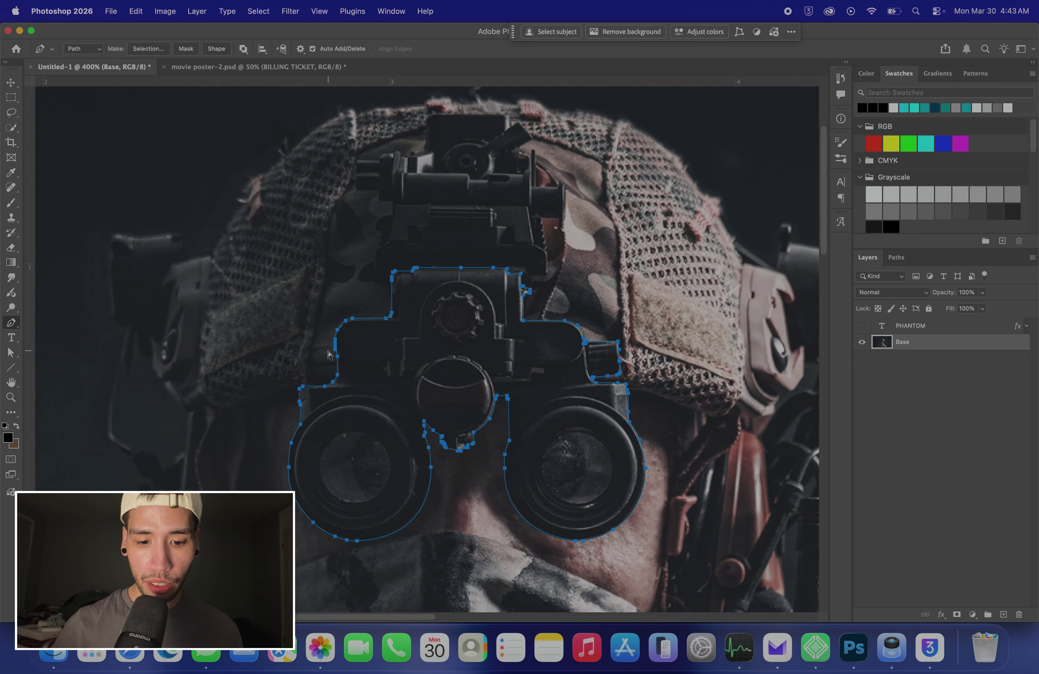
key(super+minus)
key(super+minus)
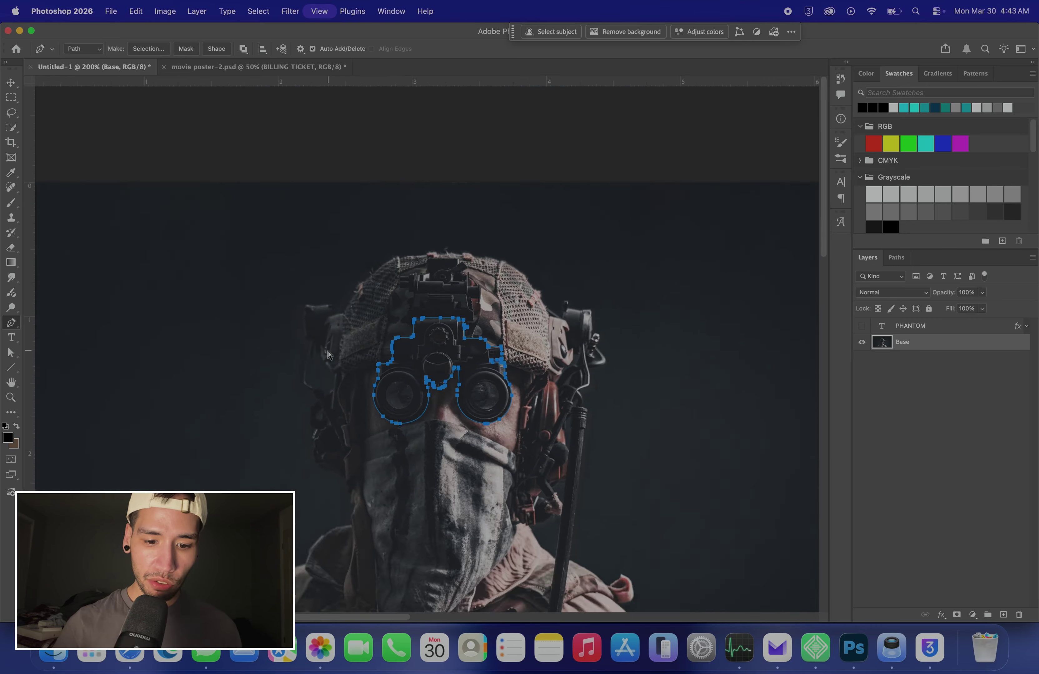
key(super+minus)
key(super+equal)
key(super+equal)
key(super+equal)
key(super+equal)
key(super+equal)
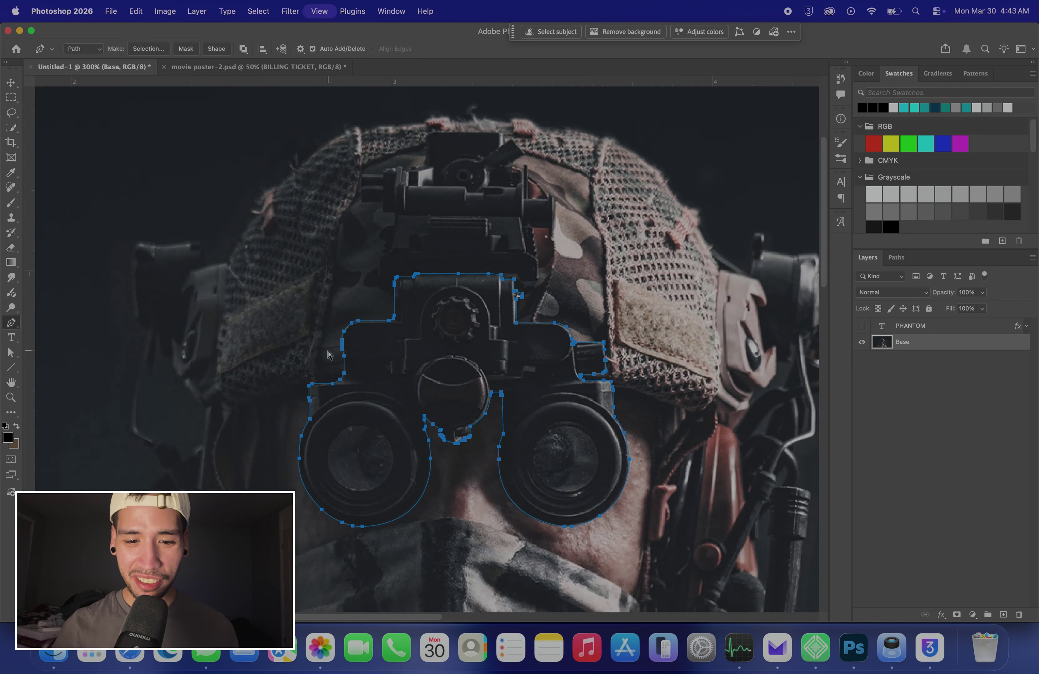
key(super+equal)
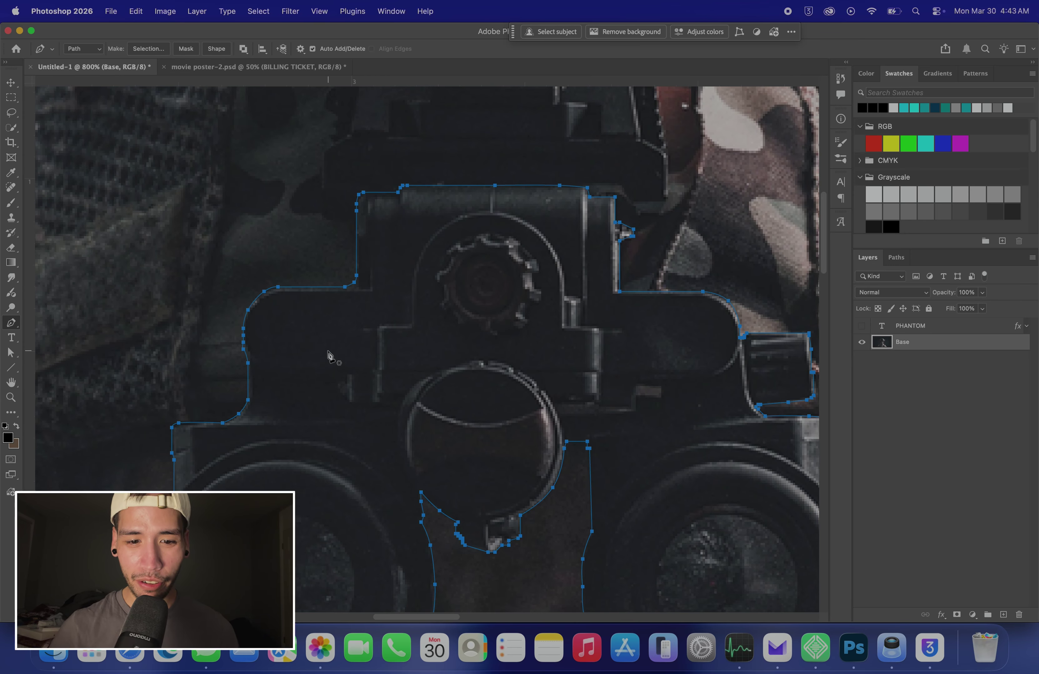
scroll(329, 356, down, 5)
scroll(329, 356, right, 3)
scroll(329, 356, down, 3)
scroll(329, 356, right, 3)
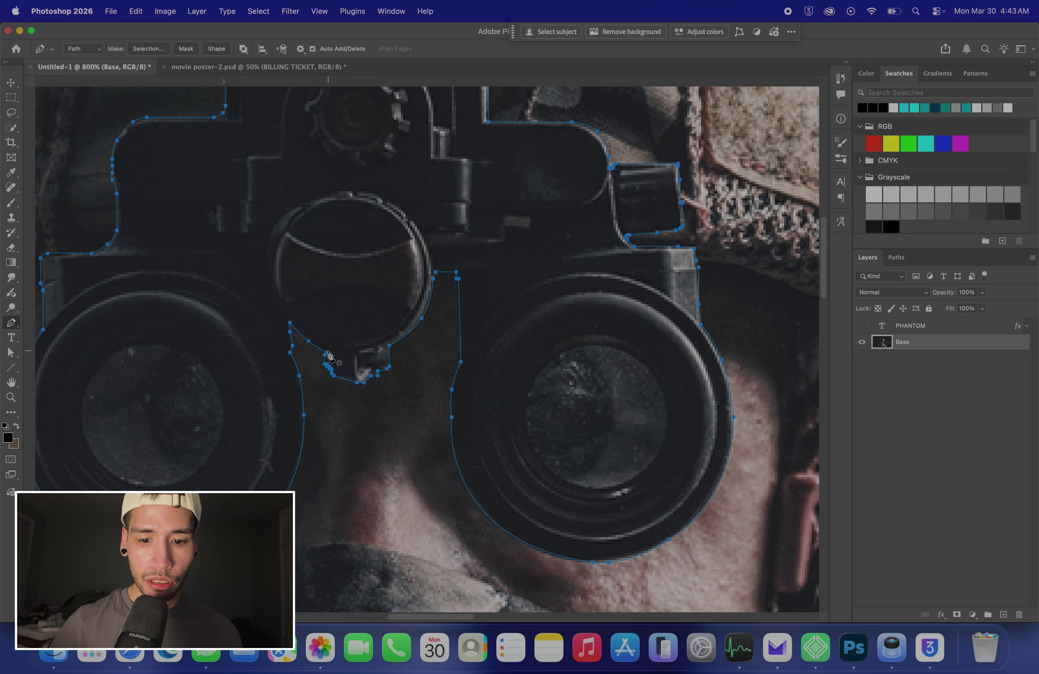
key(super+equal)
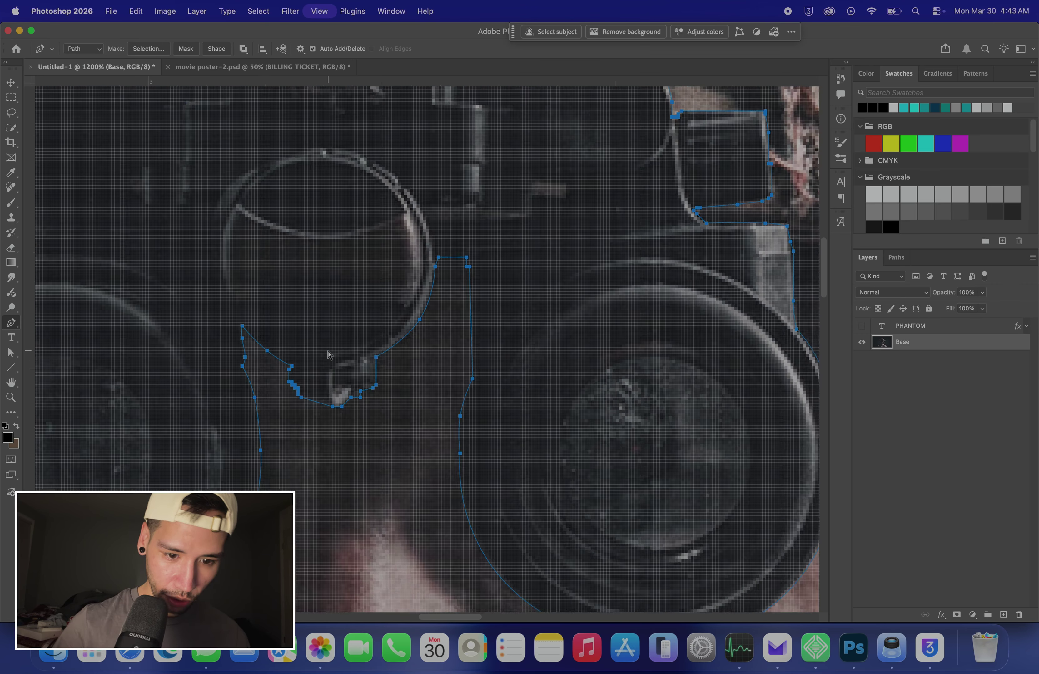
key(super+minus)
key(super+minus)
key(super+minus)
key(super+minus)
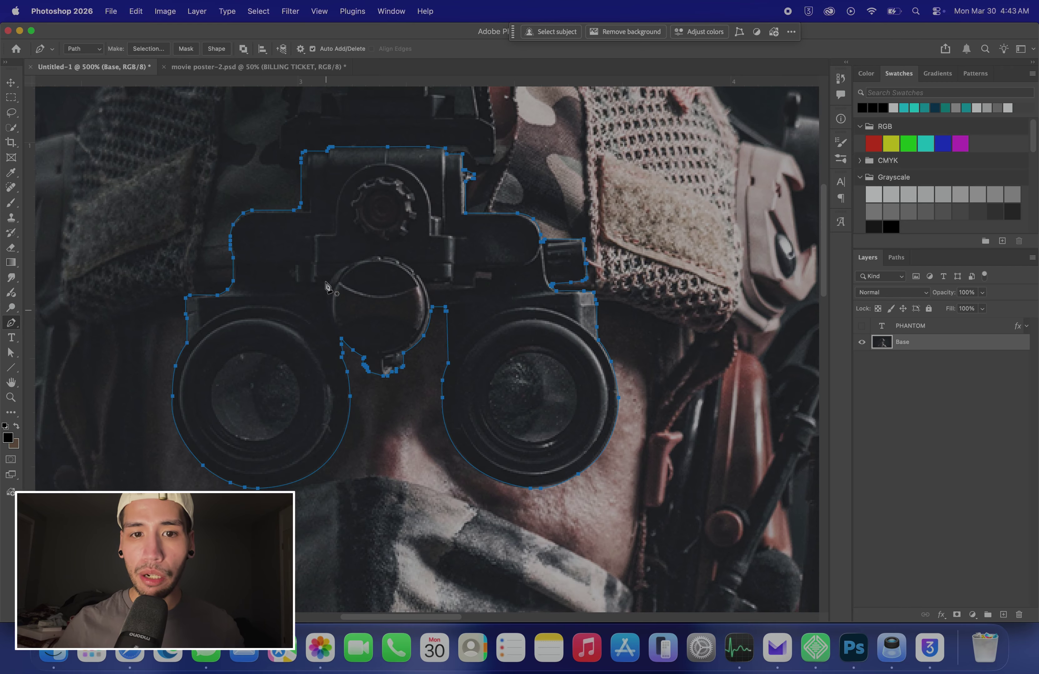
Step: Convert the goggles path into a new anti-aliased selection with a feather radius of 0 pixels
right_click(379, 207)
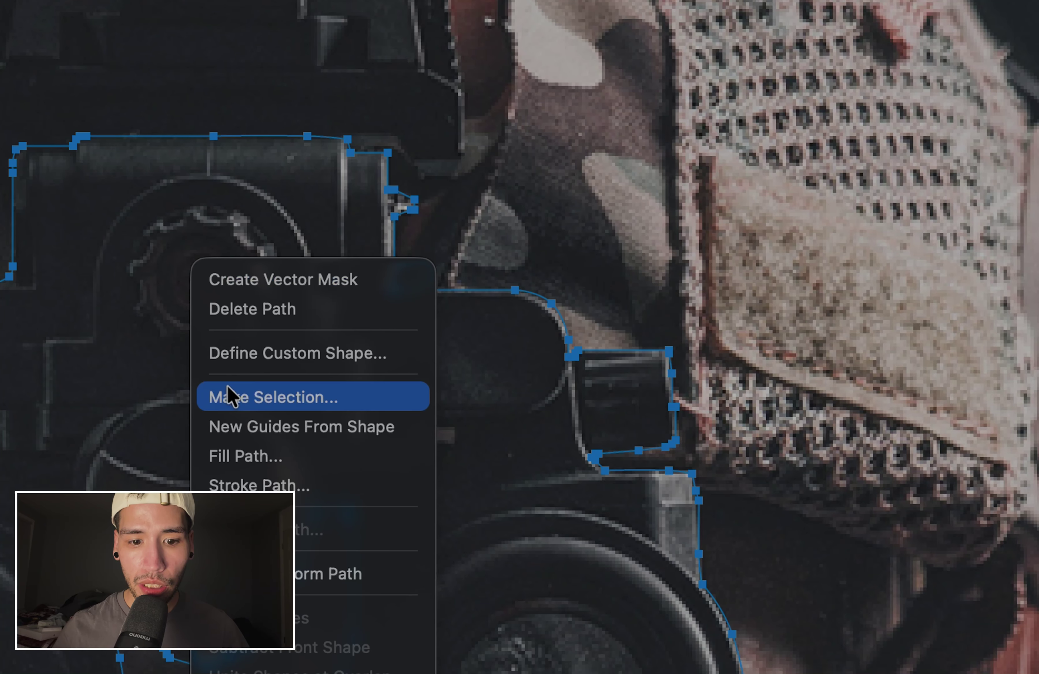
click(227, 394)
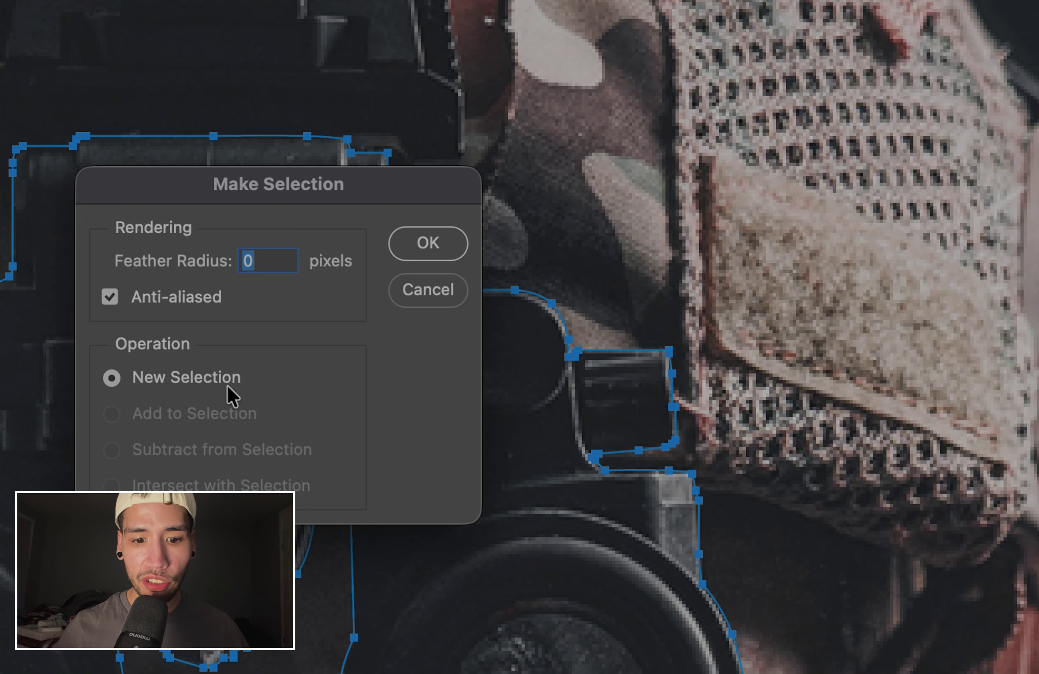
click(425, 234)
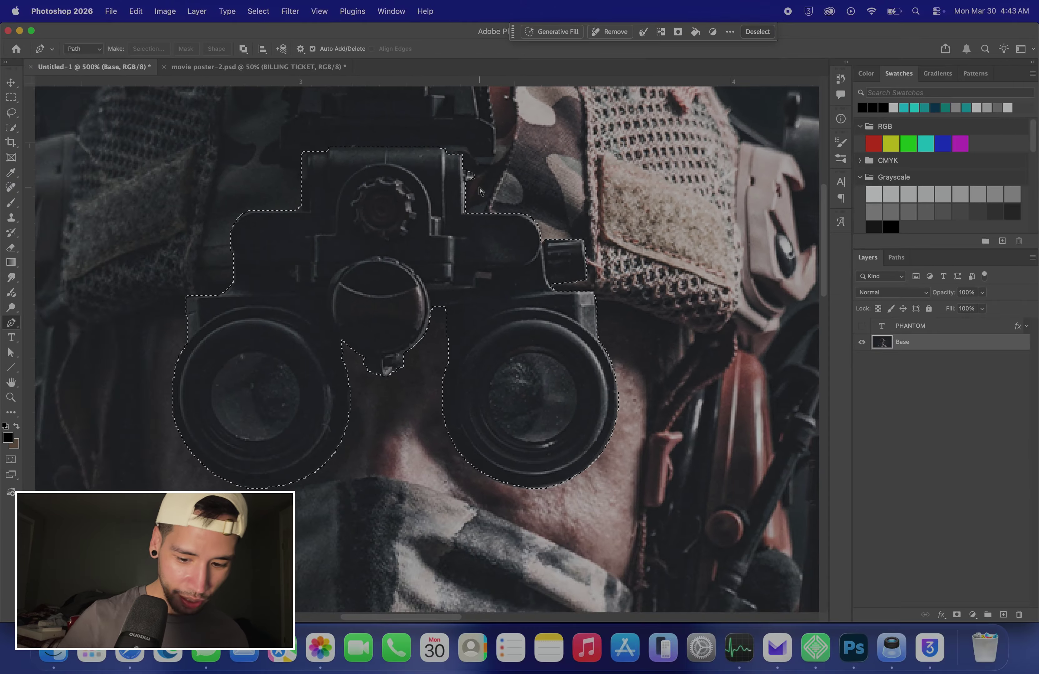
key(super+minus)
key(super+0)
key(super+plus)
key(super+plus)
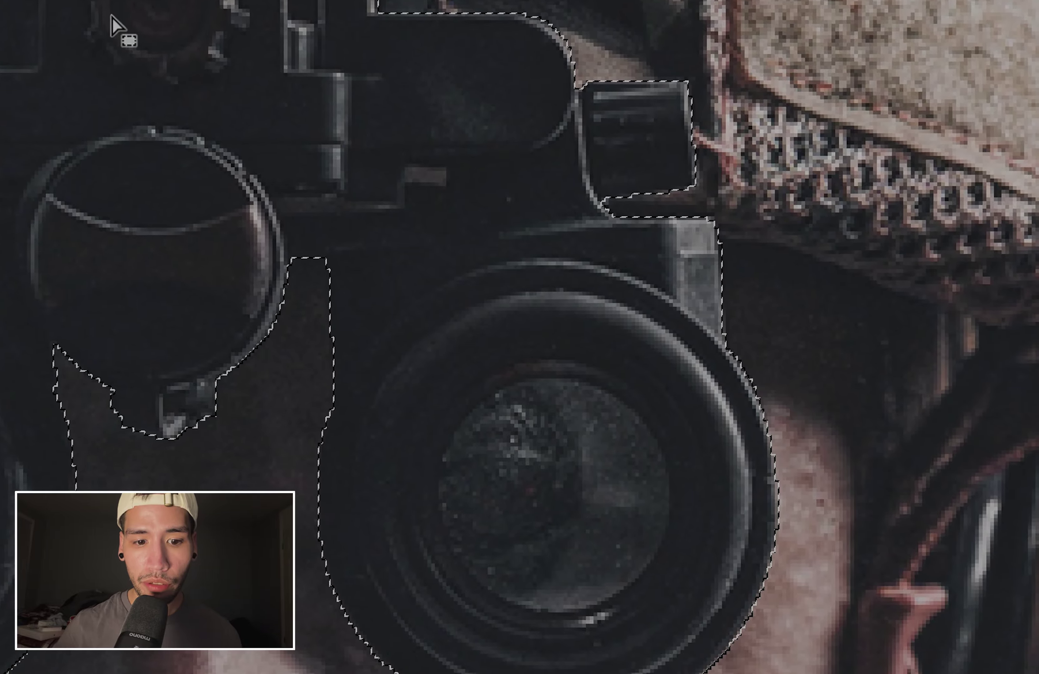
right_click(125, 29)
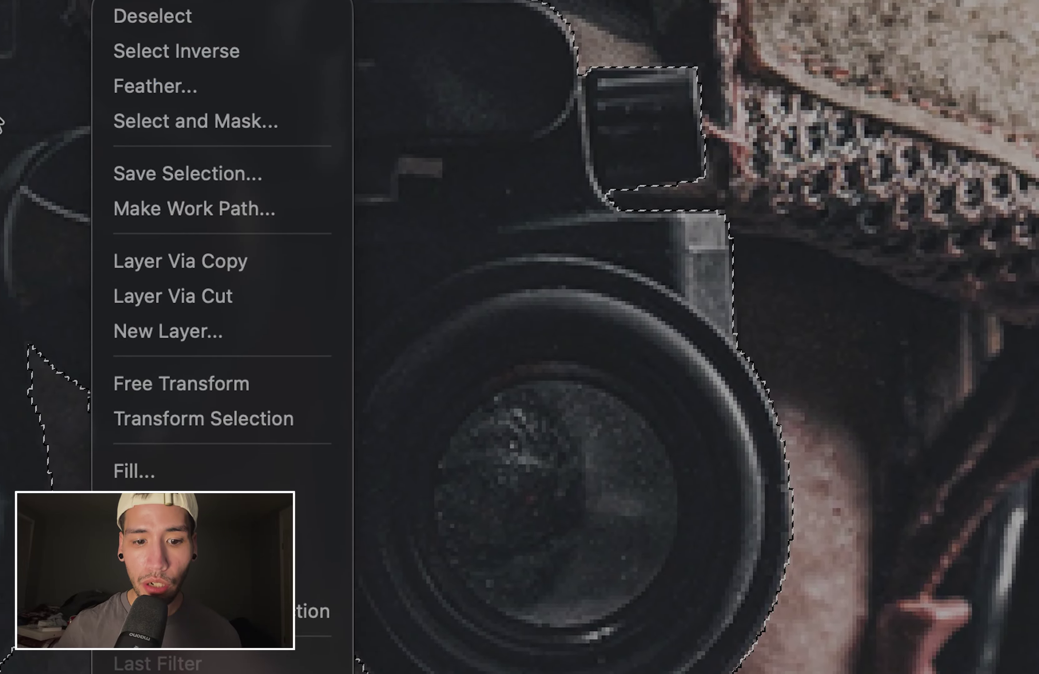
click(16, 127)
key(ctrl+d)
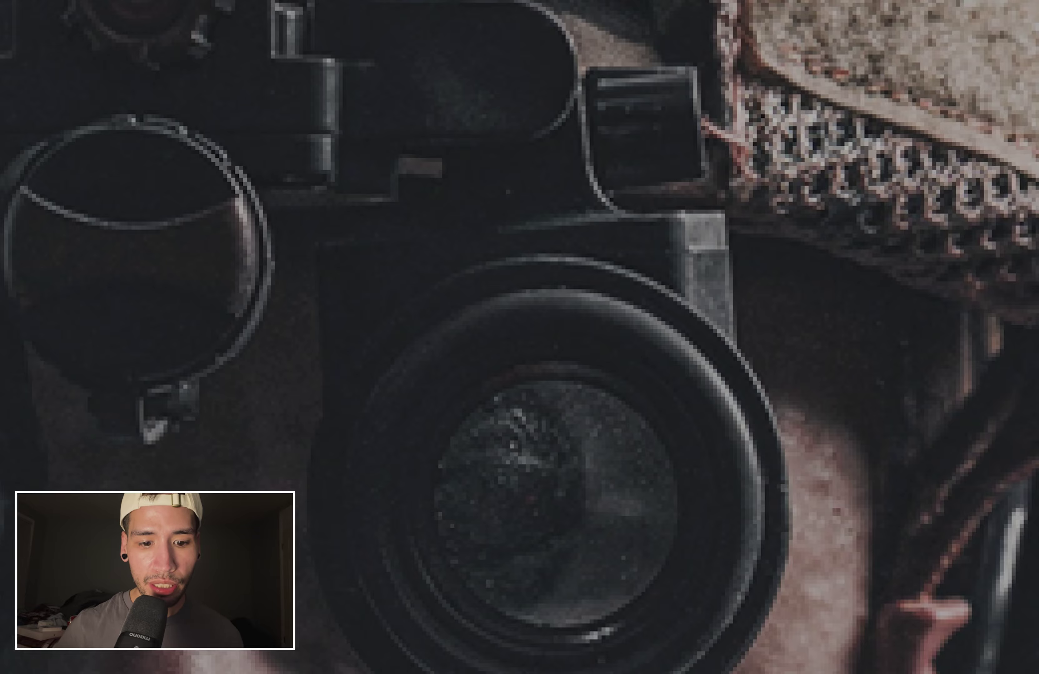
key(ctrl+z)
Step: Copy the selected goggles onto their own new layer with Layer Via Copy
right_click(252, 44)
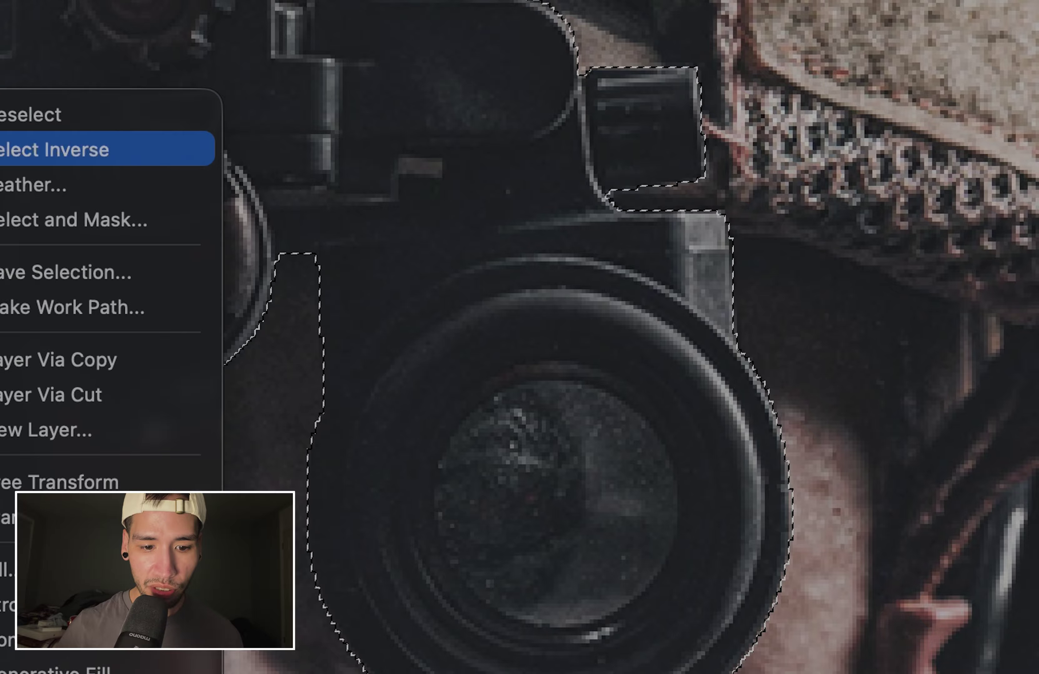
click(74, 358)
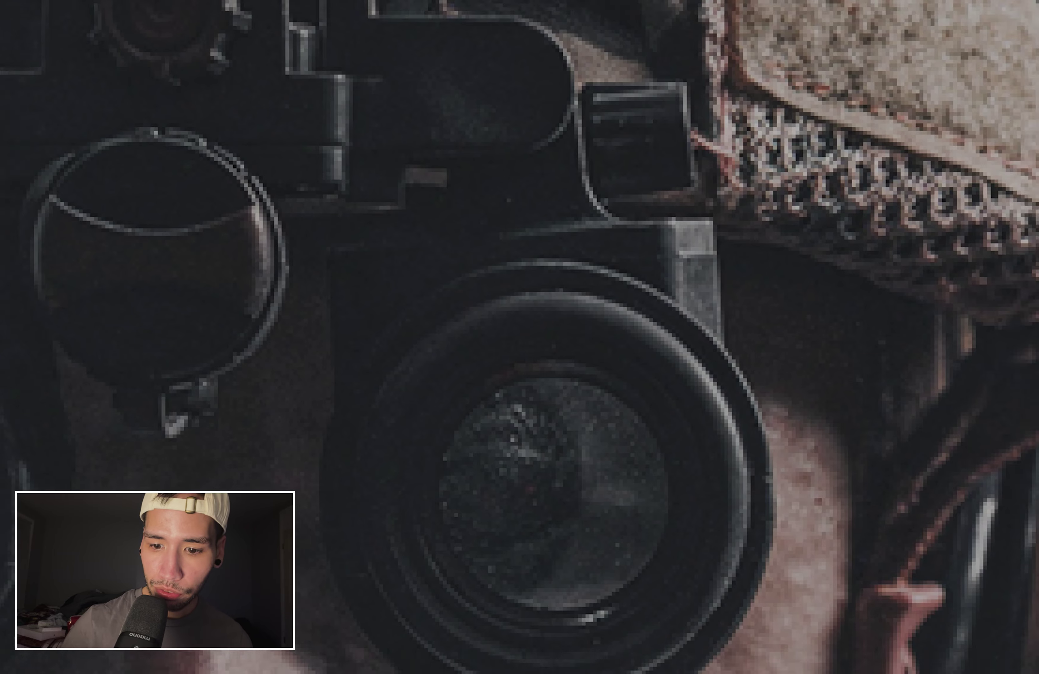
Step: Hide the Base layer to inspect the isolated goggles cut-out, and turn the Base layer's visibility back on
click(862, 358)
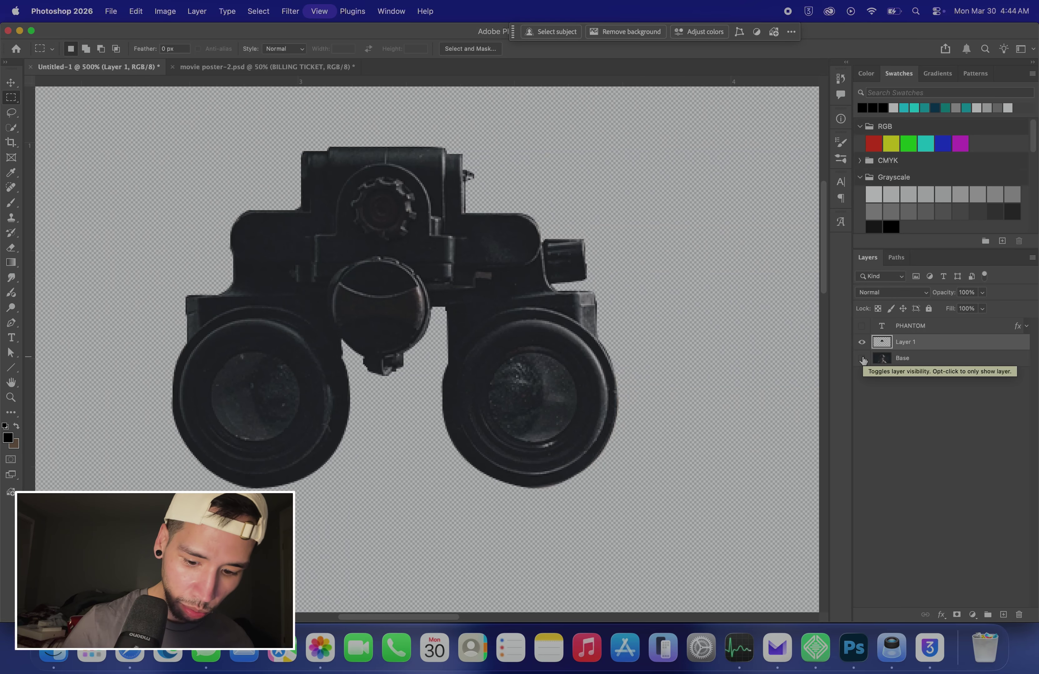
key(ctrl+1)
key(ctrl+plus)
key(ctrl+plus)
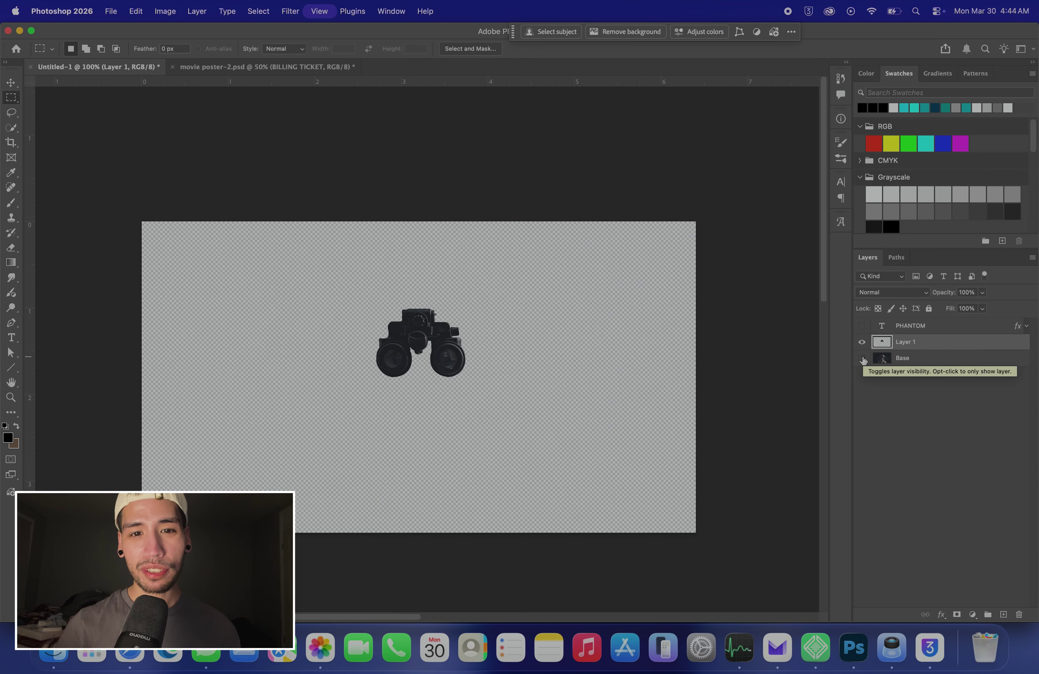
click(862, 359)
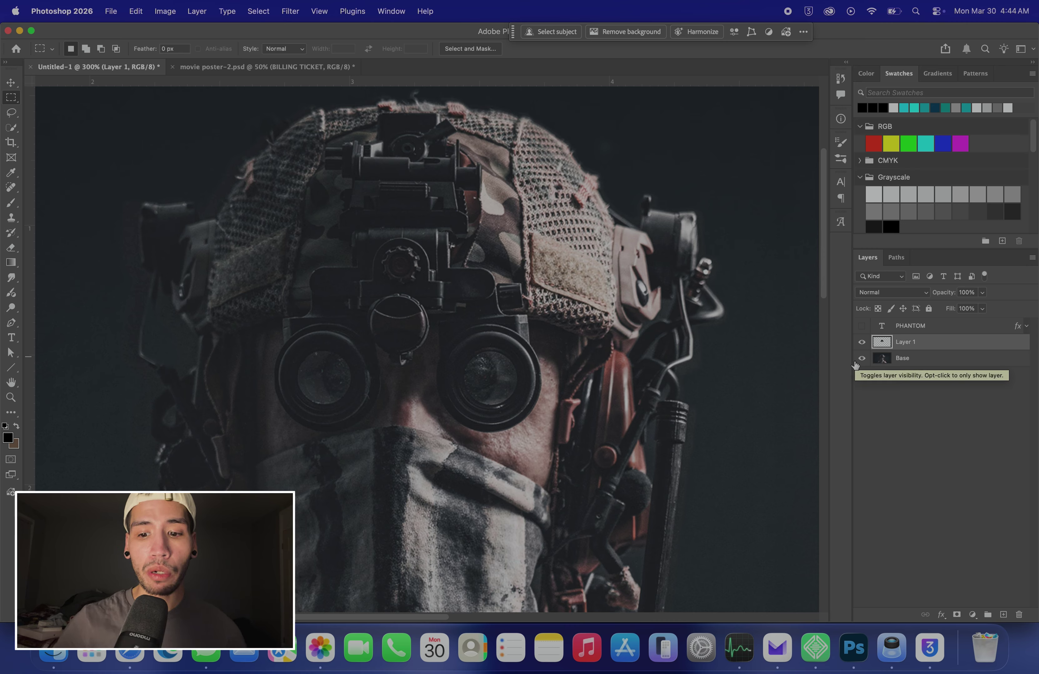
Step: Show the PHANTOM title layer and place it between the goggles cut-out and the Base layer
click(862, 327)
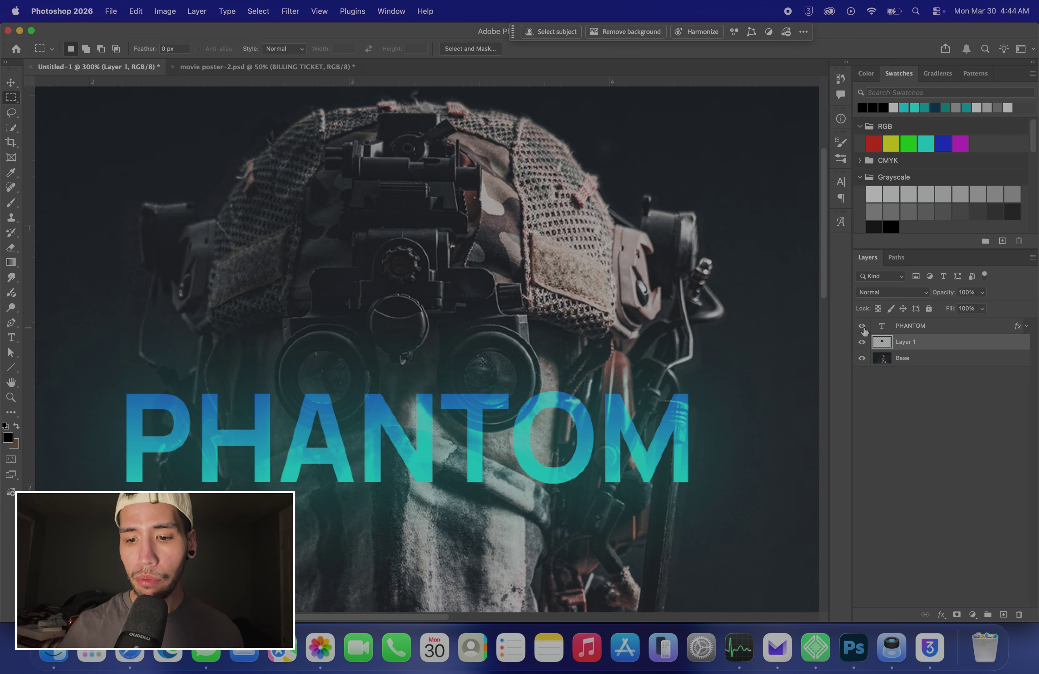
click(905, 330)
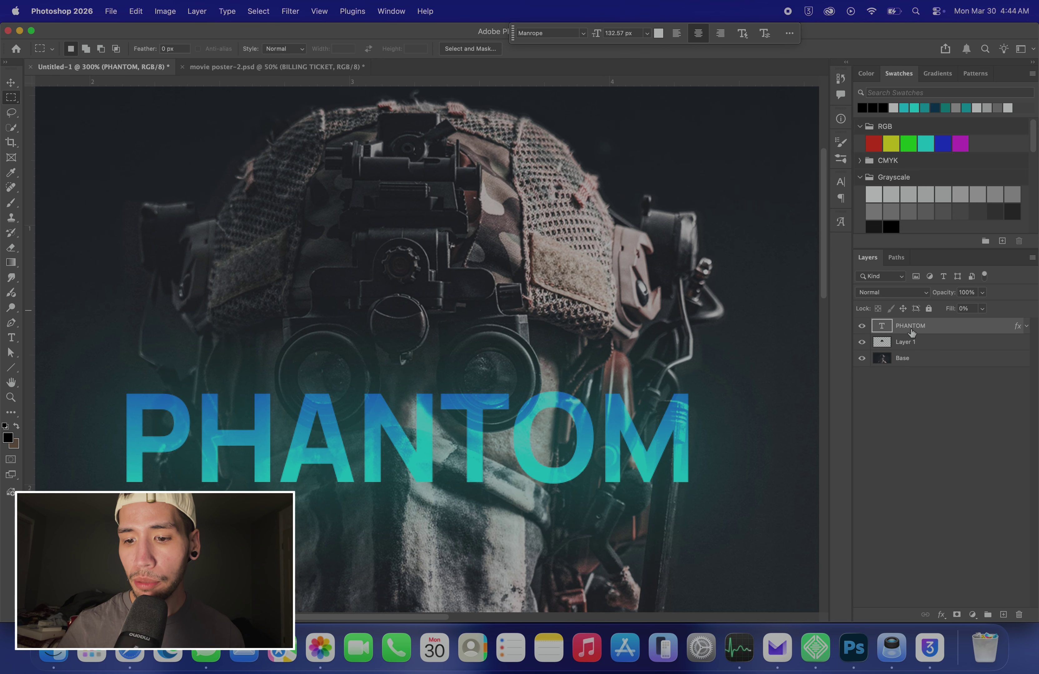
drag(910, 331, 918, 352)
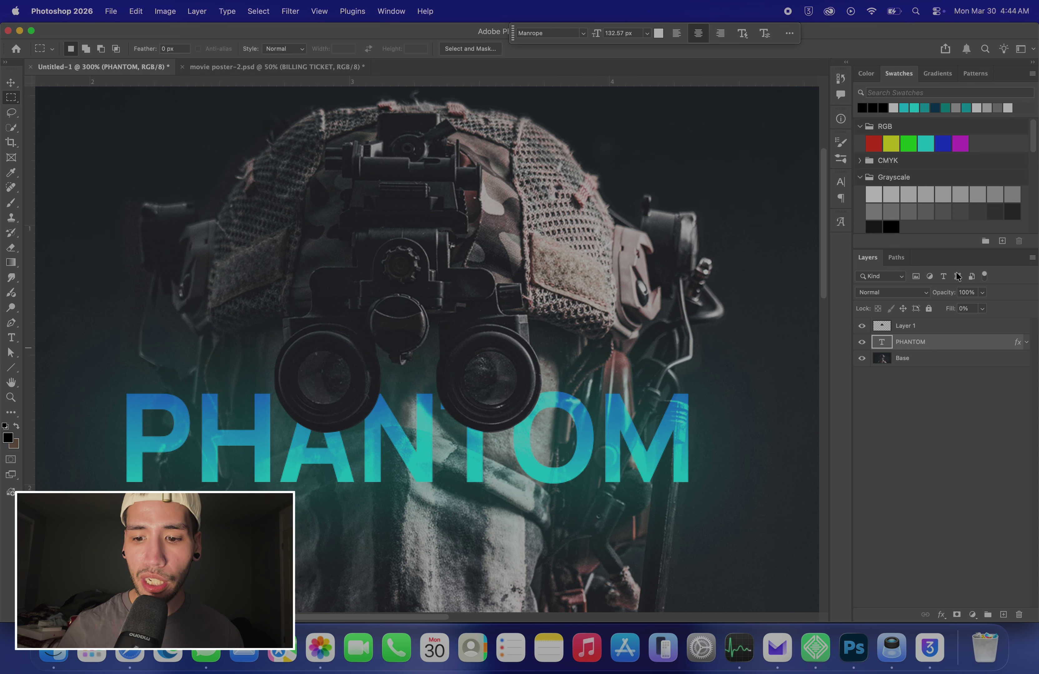
scroll(804, 337, down, 5)
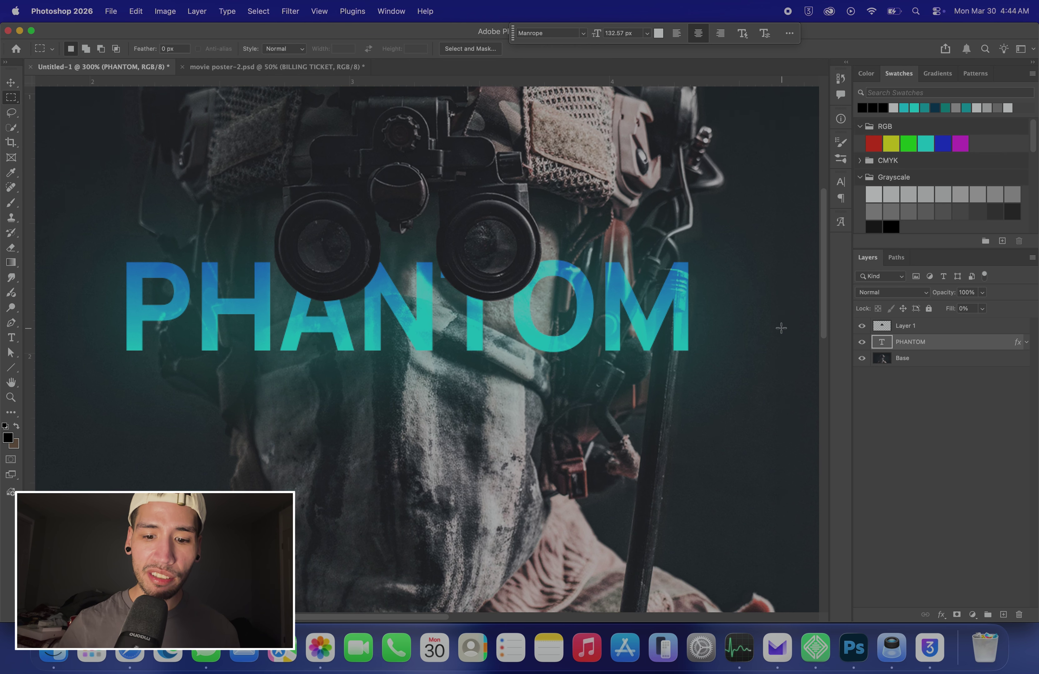
scroll(781, 327, up, 2)
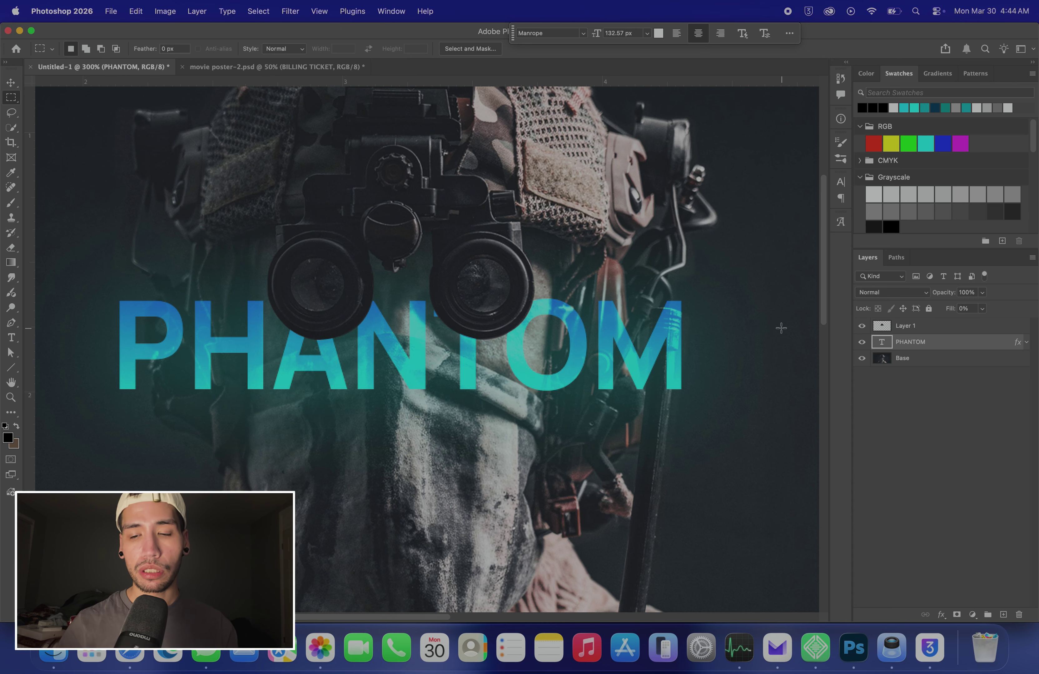
Step: Rename the goggles cut-out layer as Goggles
double_click(901, 357)
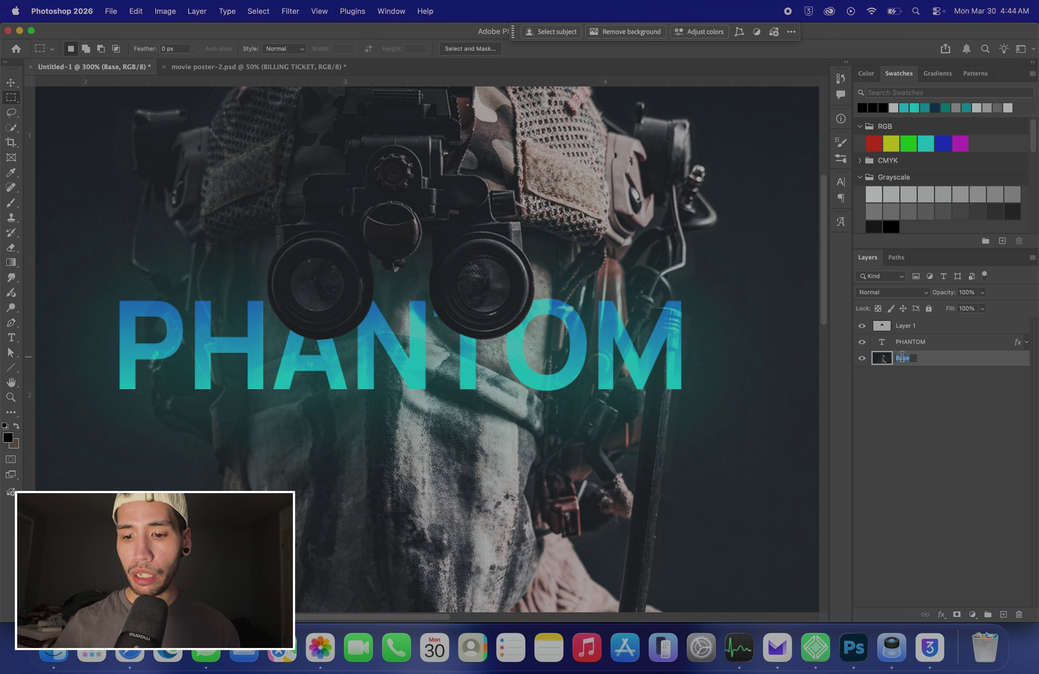
double_click(905, 326)
text(Goo)
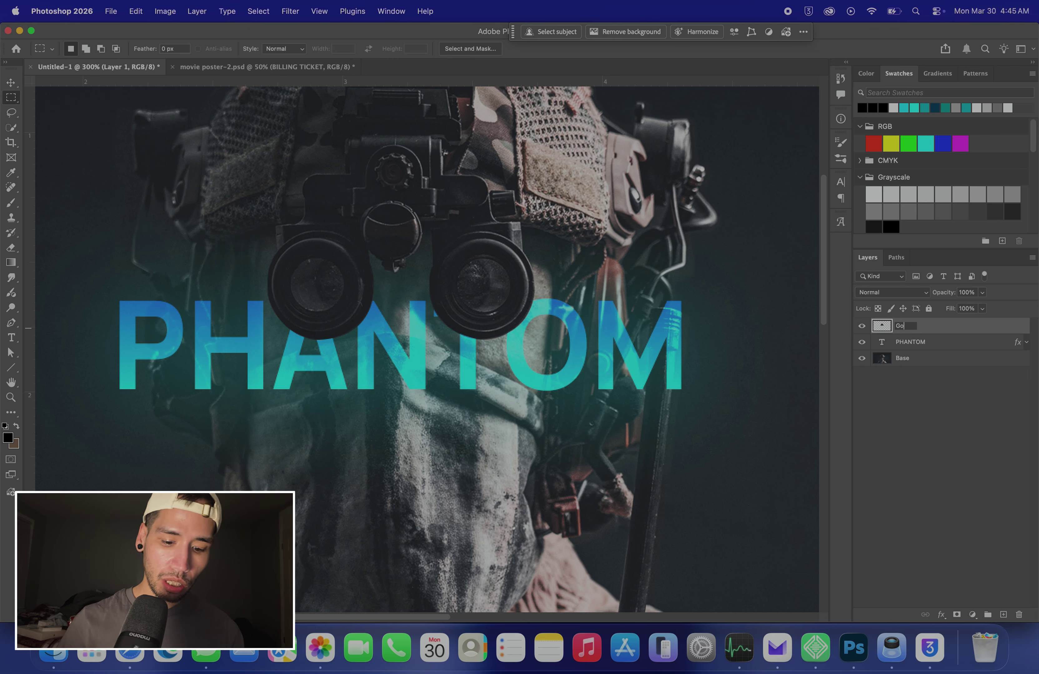
key(Return)
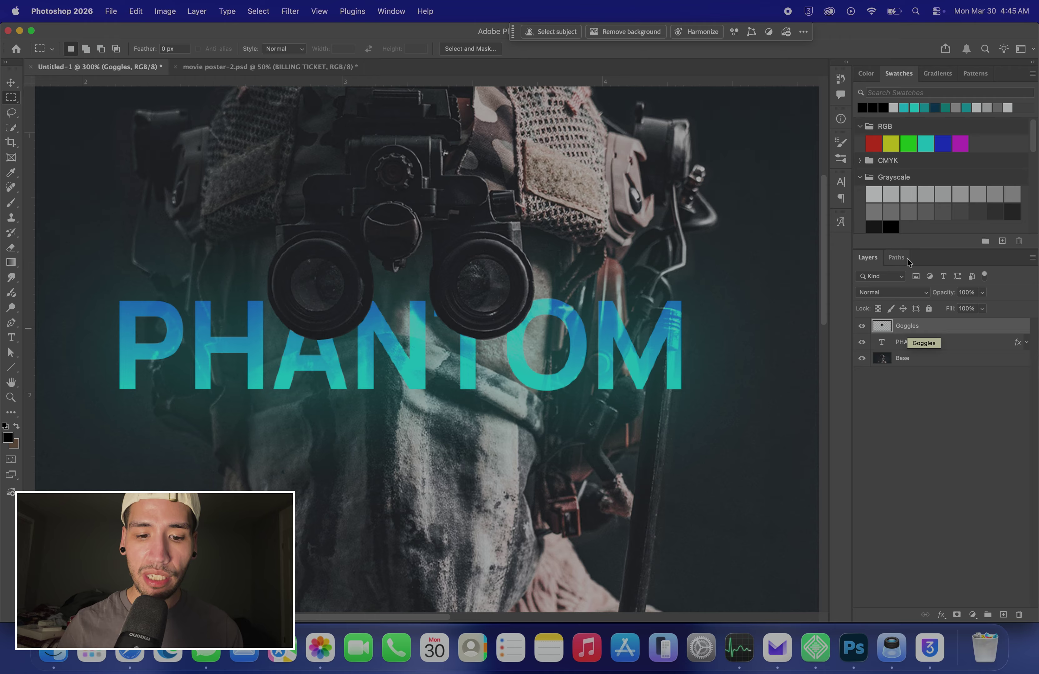
Step: Add a Drop Shadow effect to the Goggles layer, keeping the goggles and title in view beside the layer style settings
scroll(475, 435, down, 4)
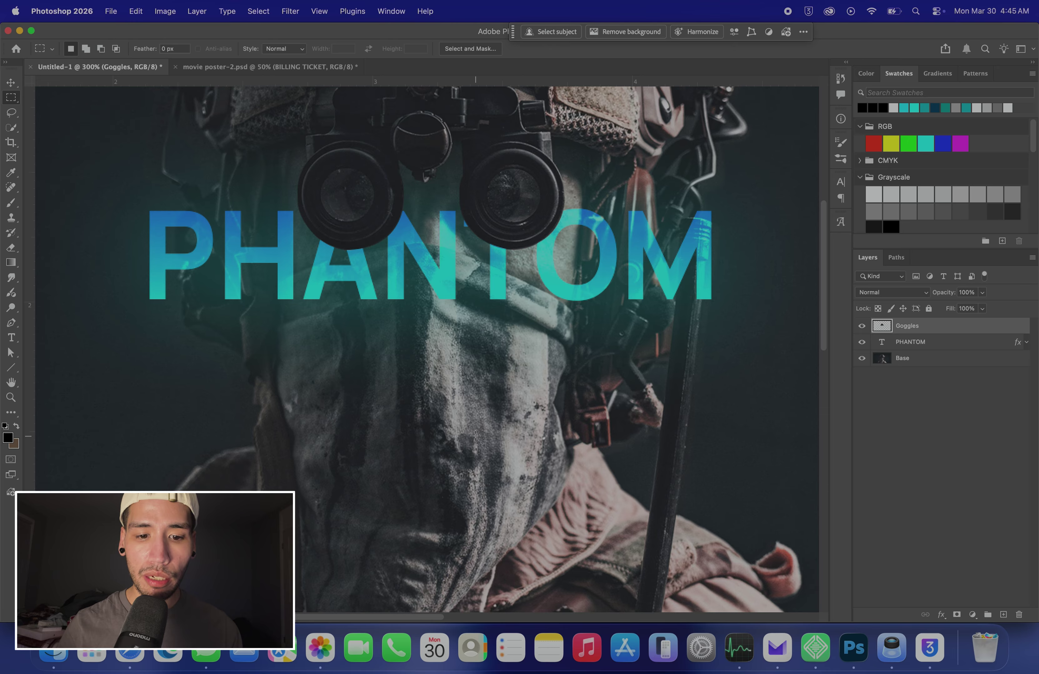
scroll(475, 435, down, 3)
scroll(475, 435, left, 3)
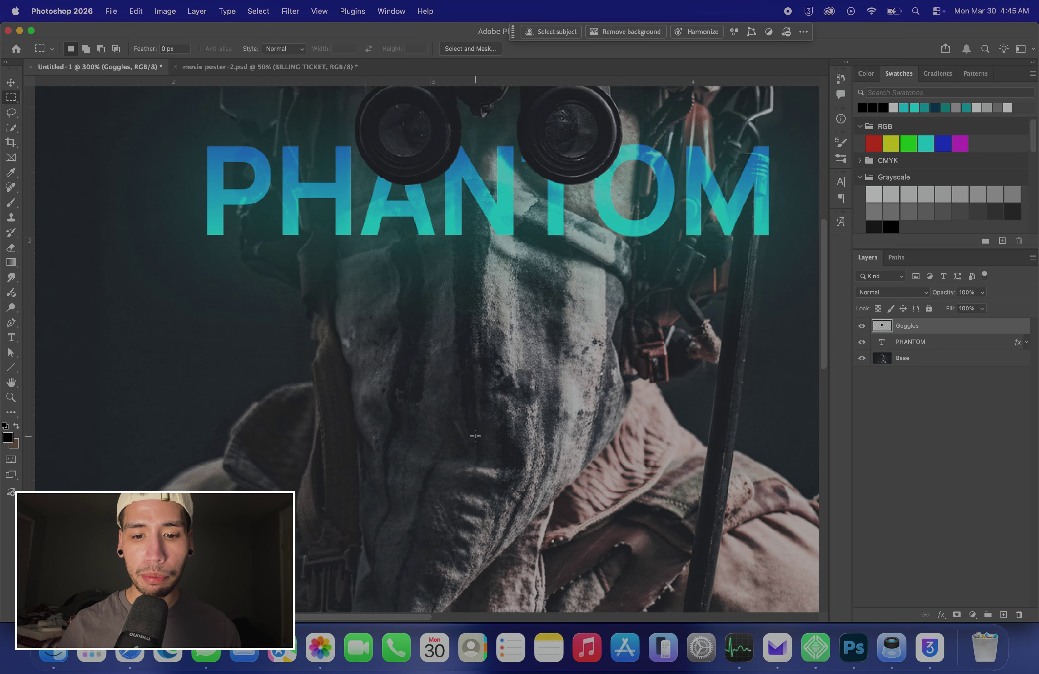
scroll(475, 435, up, 5)
scroll(474, 434, right, 3)
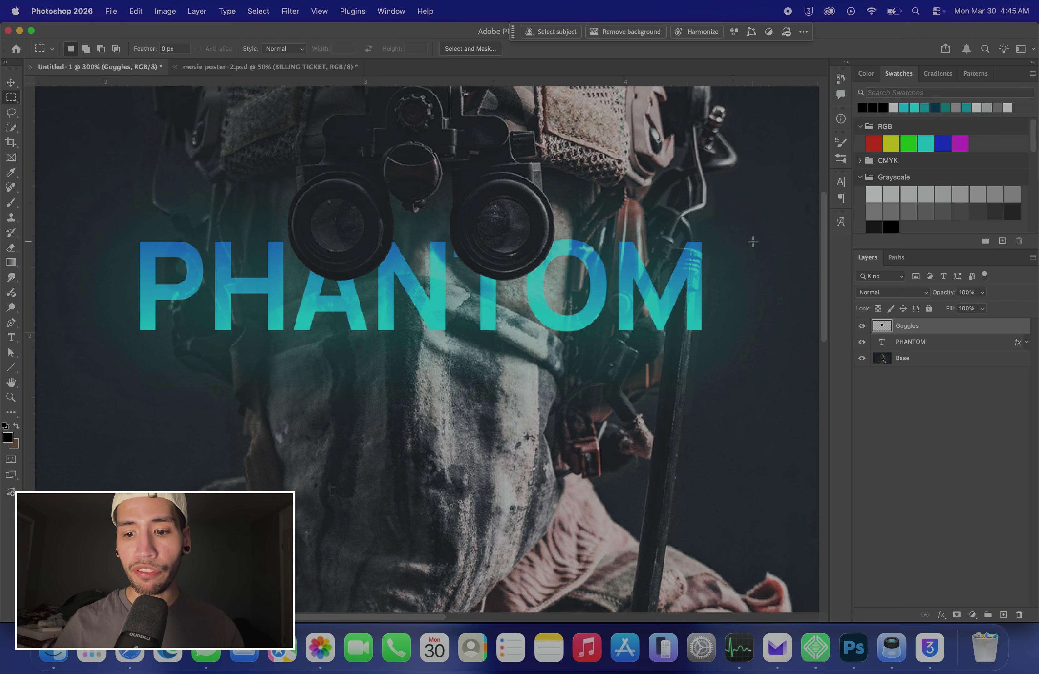
double_click(964, 332)
drag(678, 471, 744, 214)
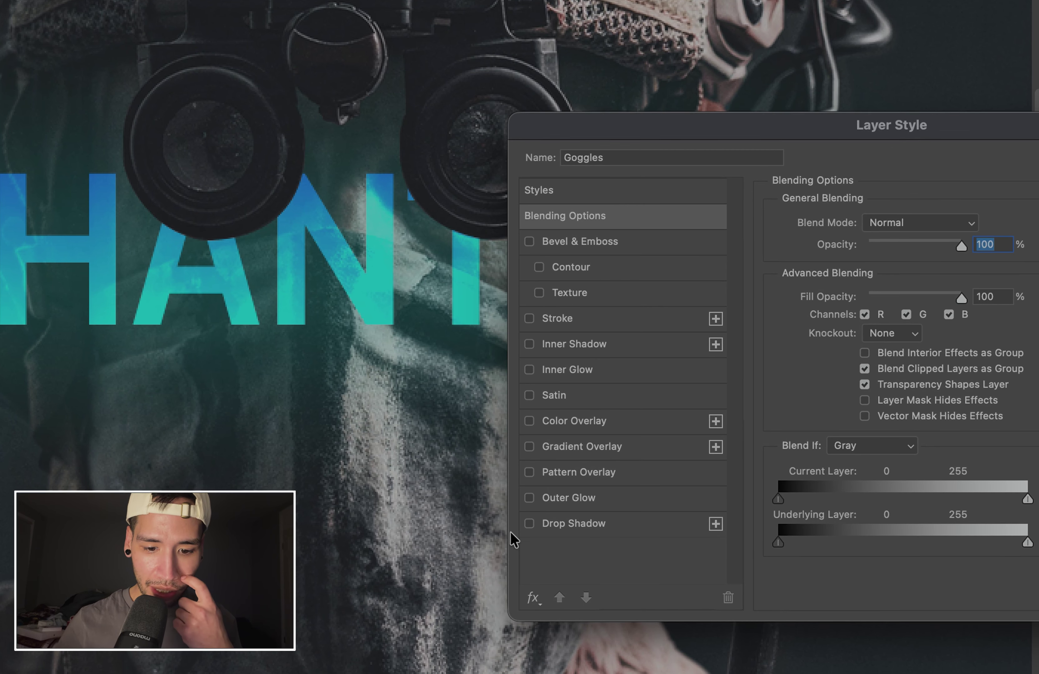
click(569, 524)
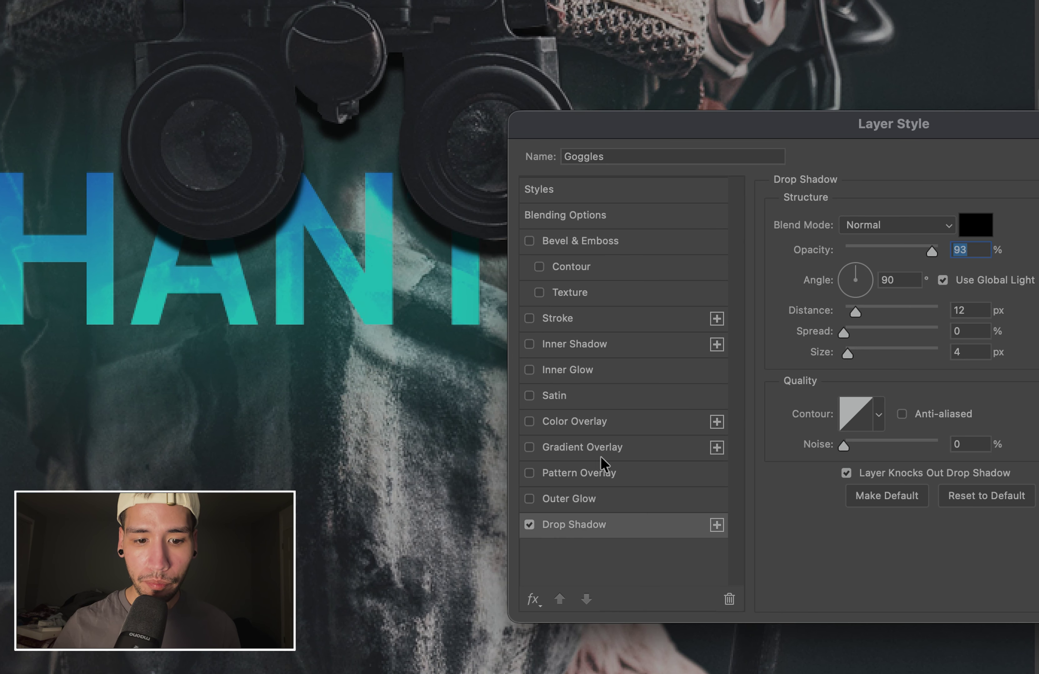
drag(747, 136, 852, 45)
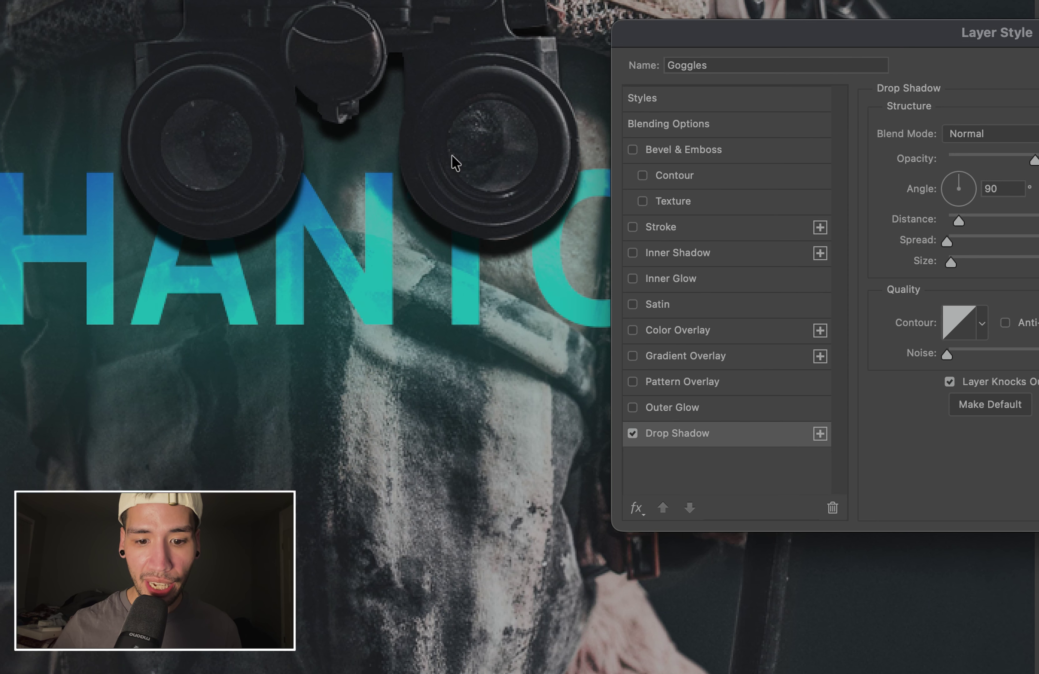
Step: Soften the goggles' drop shadow with a larger size and spread, a slightly shorter distance and lower opacity, and apply it
drag(947, 261, 963, 264)
mouse_move(958, 223)
mouse_down()
mouse_move(944, 227)
mouse_move(1015, 230)
mouse_move(960, 233)
mouse_up()
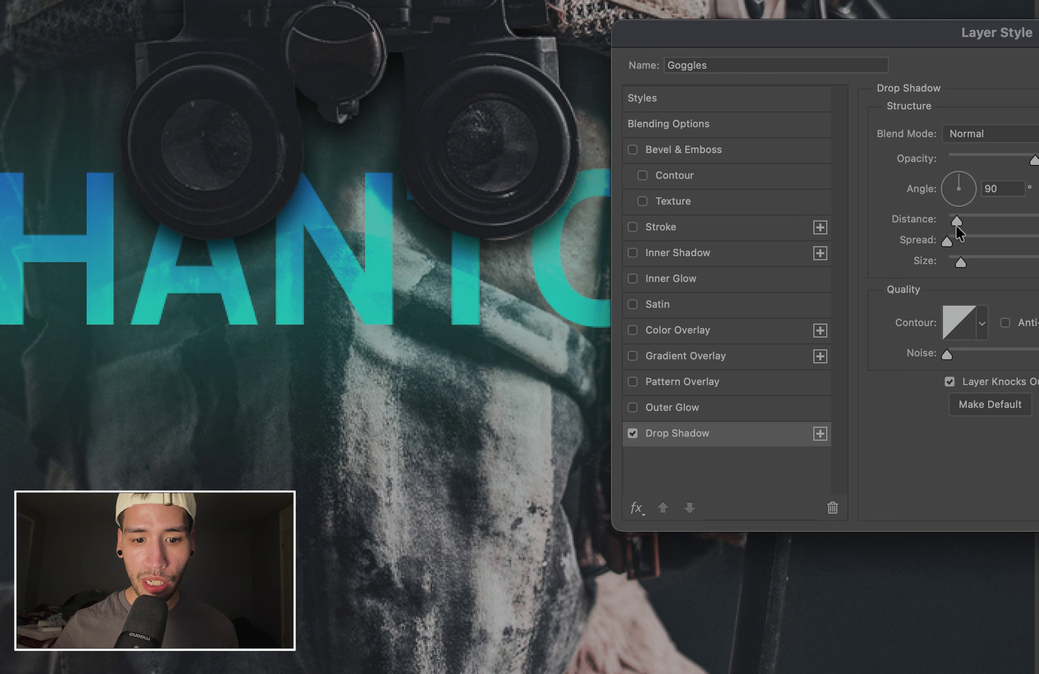
mouse_move(948, 251)
mouse_down()
mouse_move(955, 246)
mouse_move(959, 265)
mouse_move(943, 266)
mouse_move(958, 268)
mouse_up()
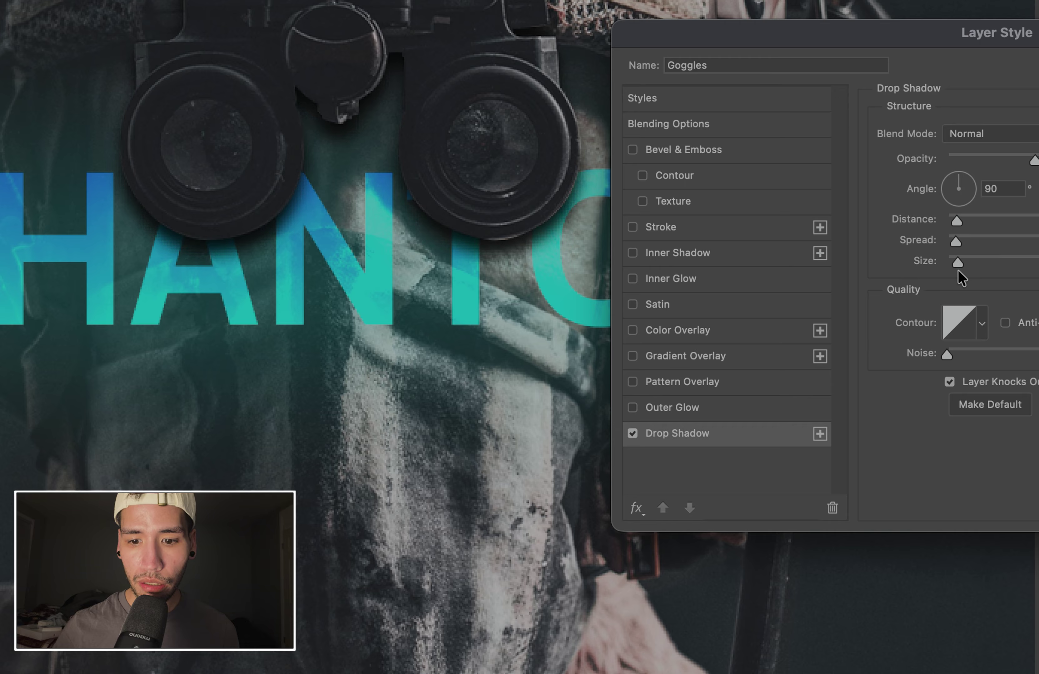
drag(1033, 161, 992, 163)
key(Return)
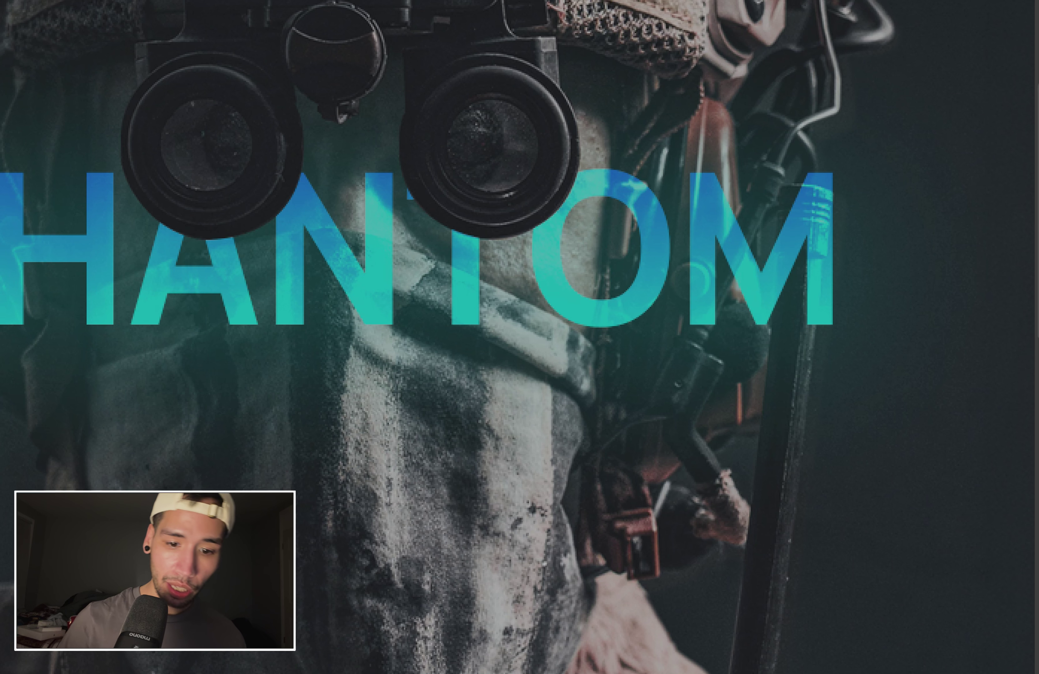
key(ctrl+minus)
key(ctrl+minus)
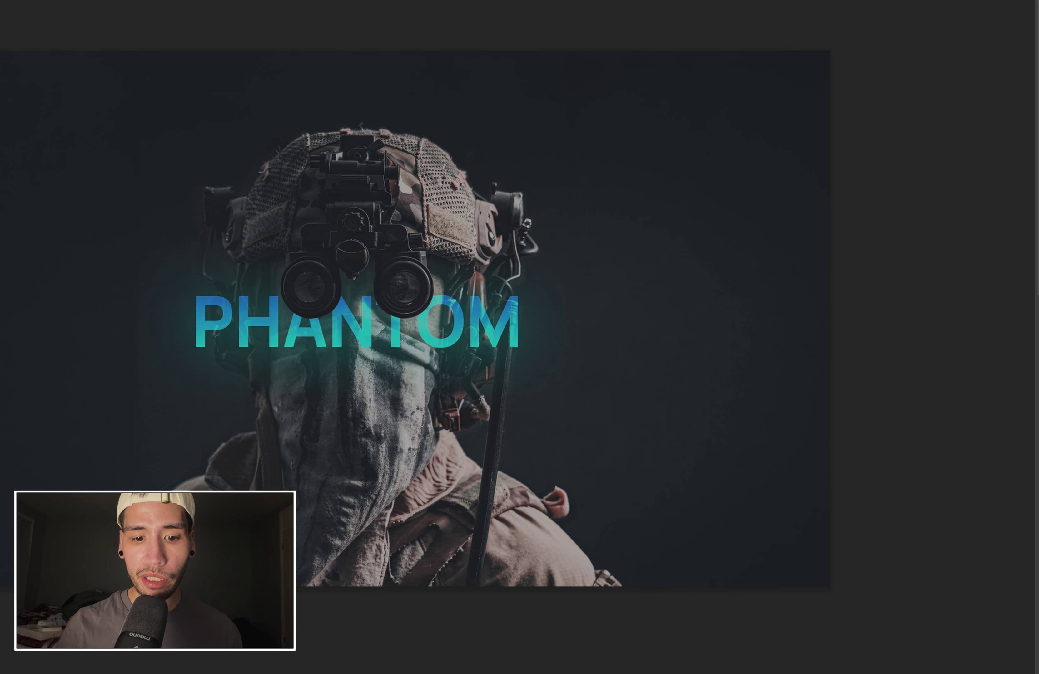